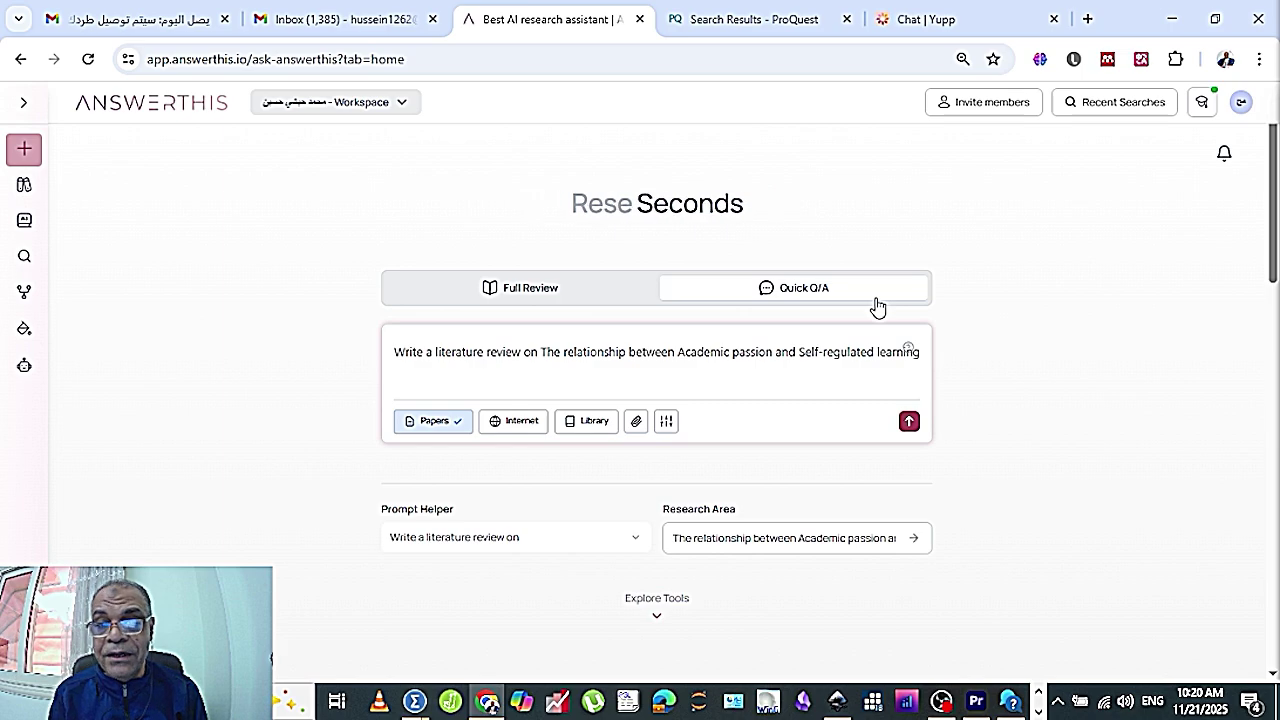
- Switch to Full Review mode and read its prompting tips on IMRAD format, custom formats and outlines
left_click(586, 292)
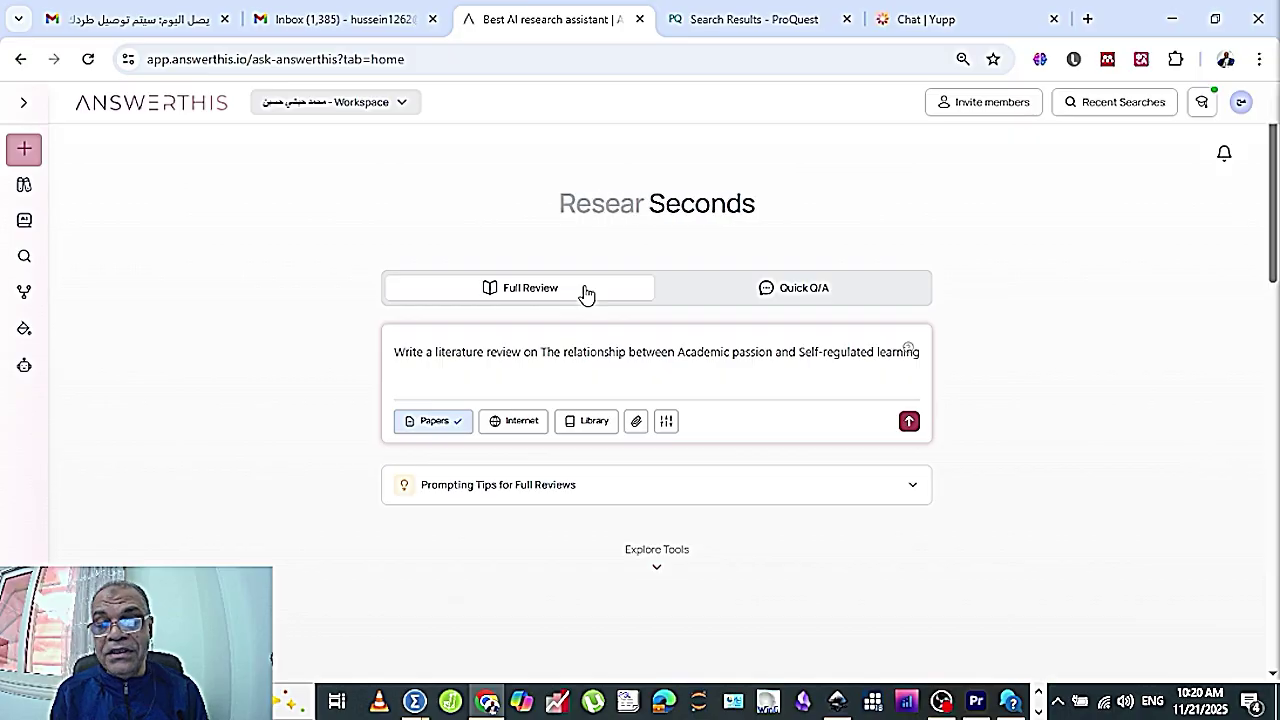
left_click(567, 493)
scroll(540, 495, "down", 1)
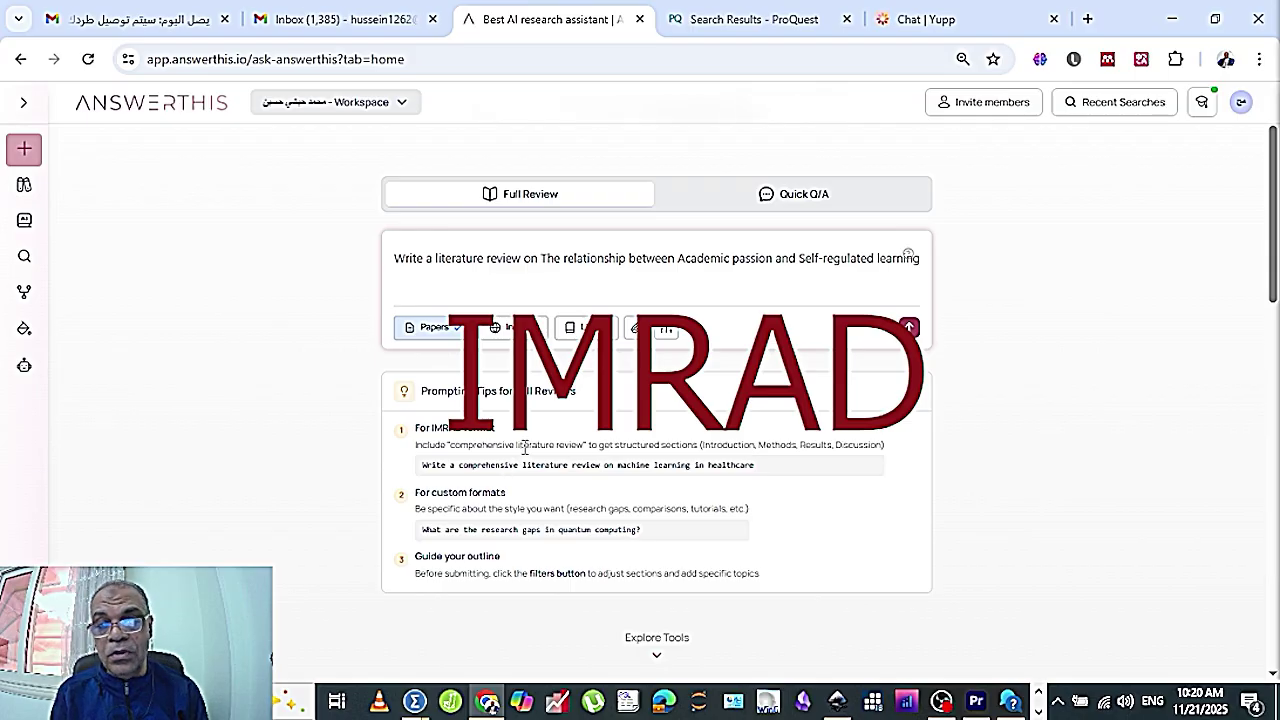
- Switch to Quick Q/A mode and choose the helper prompt "Write a literature review on"
left_click(795, 203)
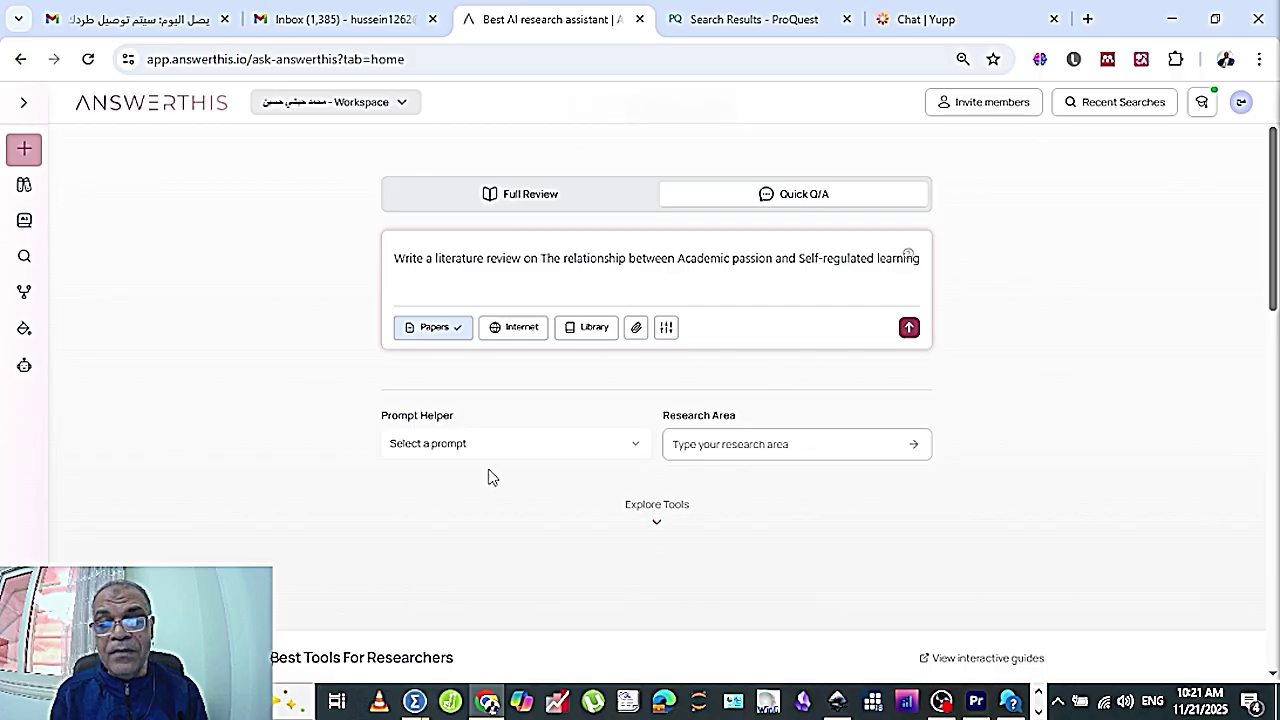
left_click(560, 444)
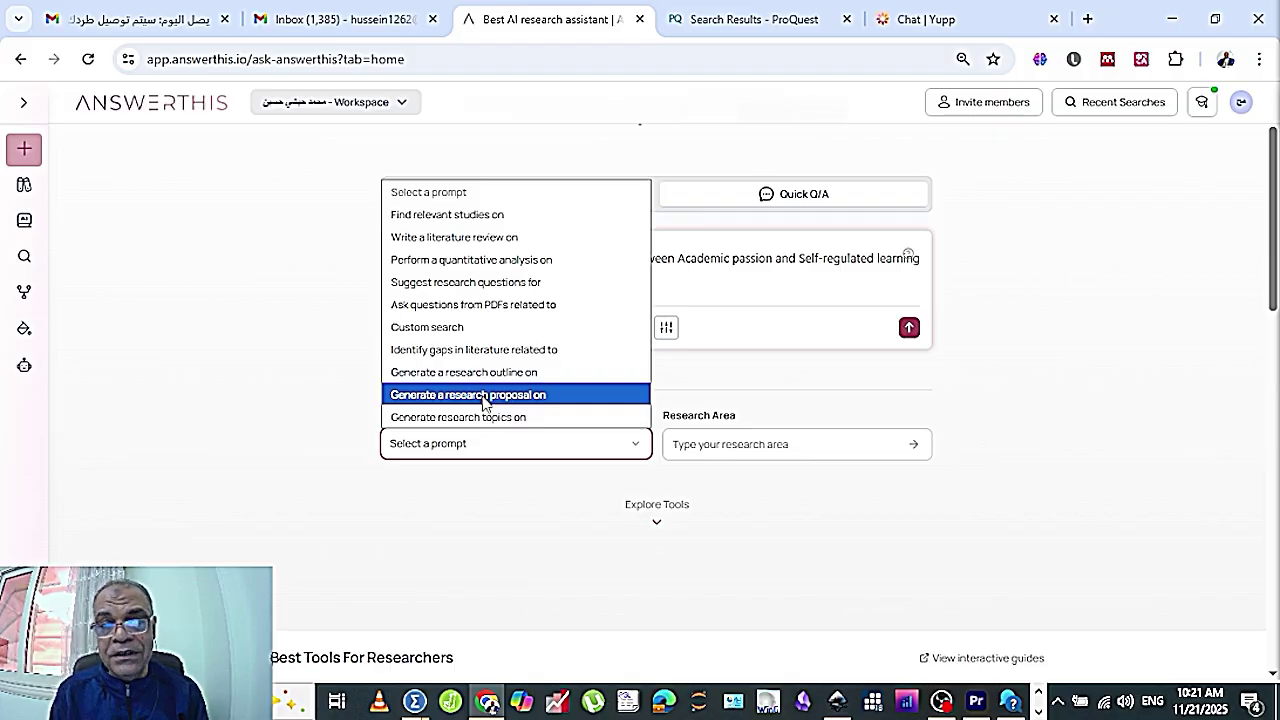
left_click(454, 238)
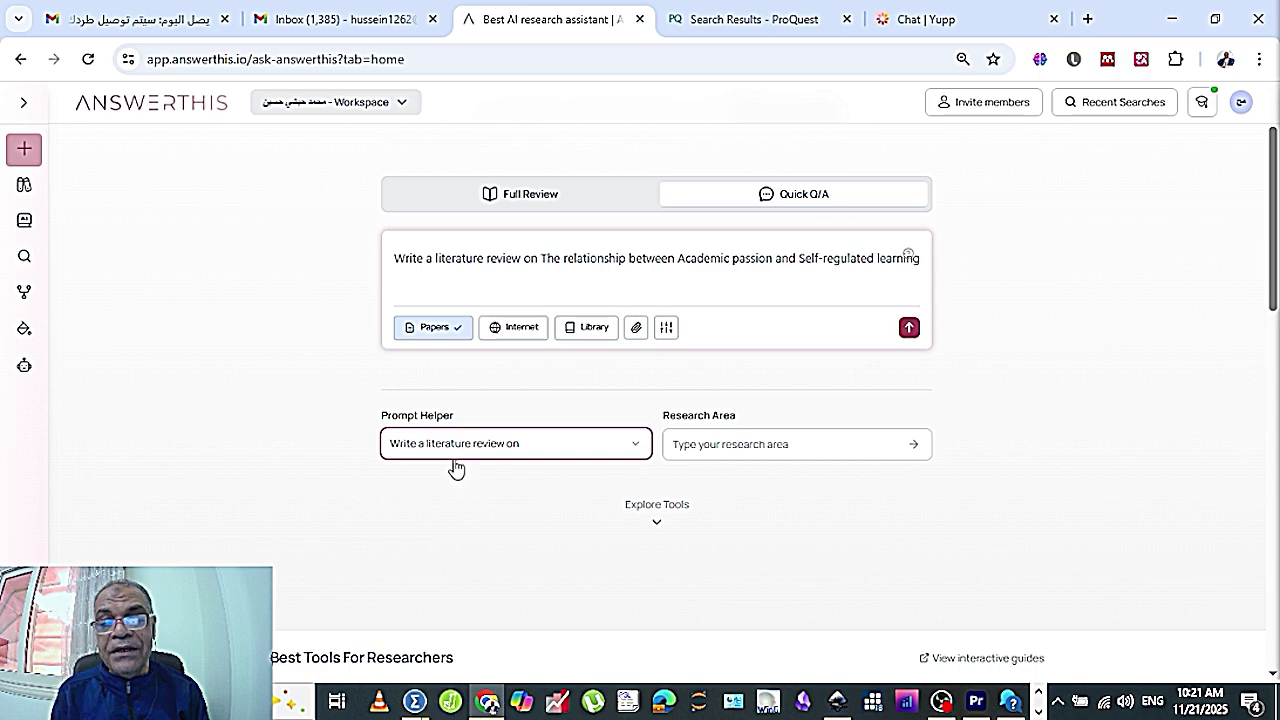
- Enter the research area "The Relationship between Academic Passion and self-regulated learning" and apply it to the prompt
left_click(741, 453)
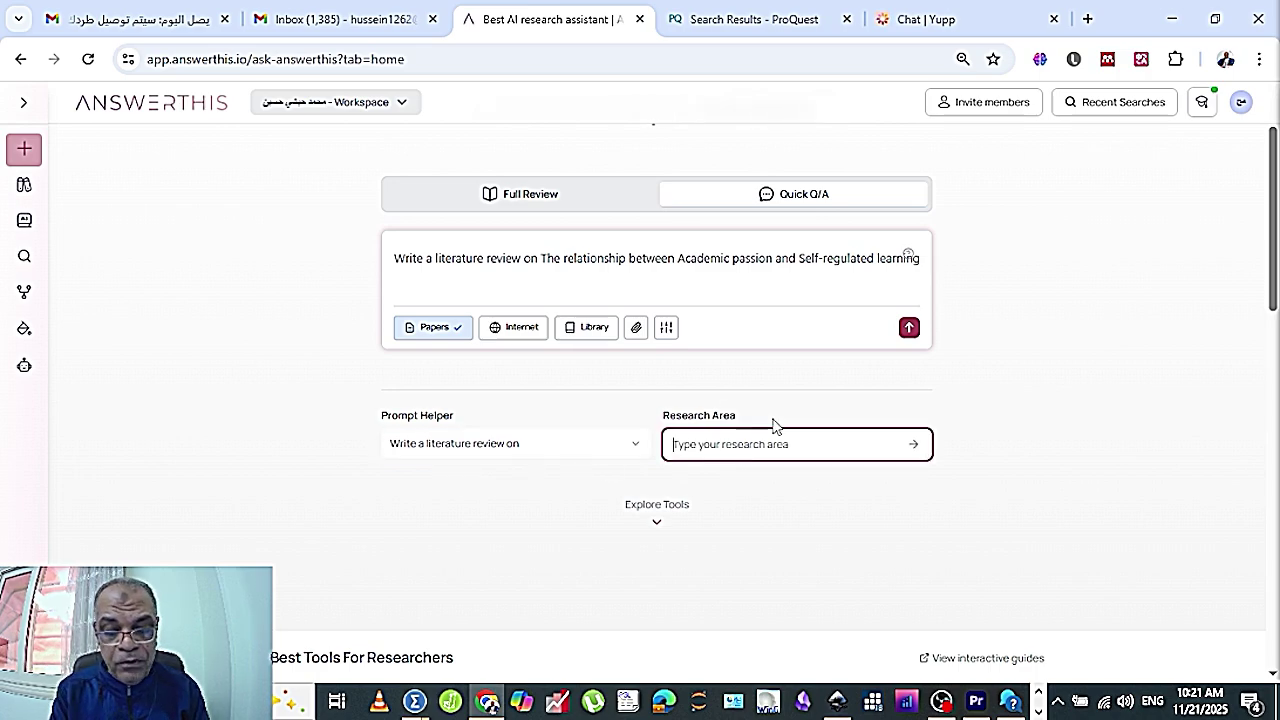
type("The Relationship")
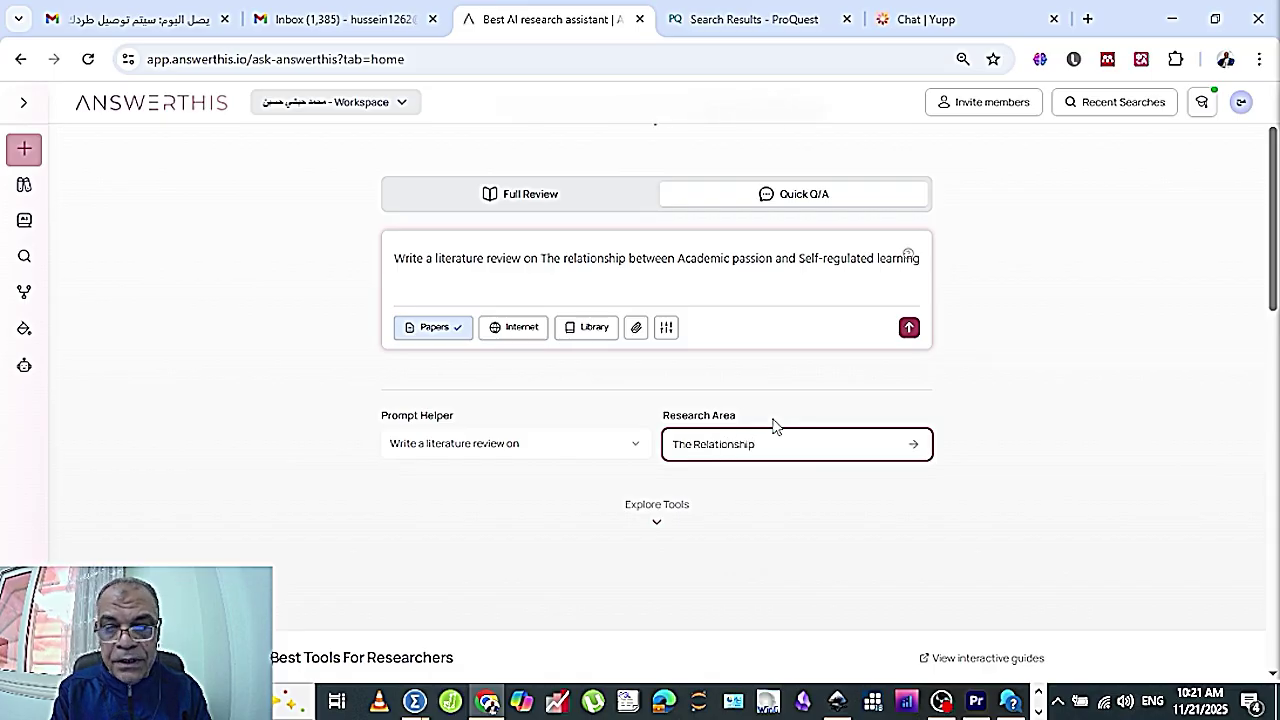
type("bet")
key("BackSpace")
key("BackSpace")
key("BackSpace")
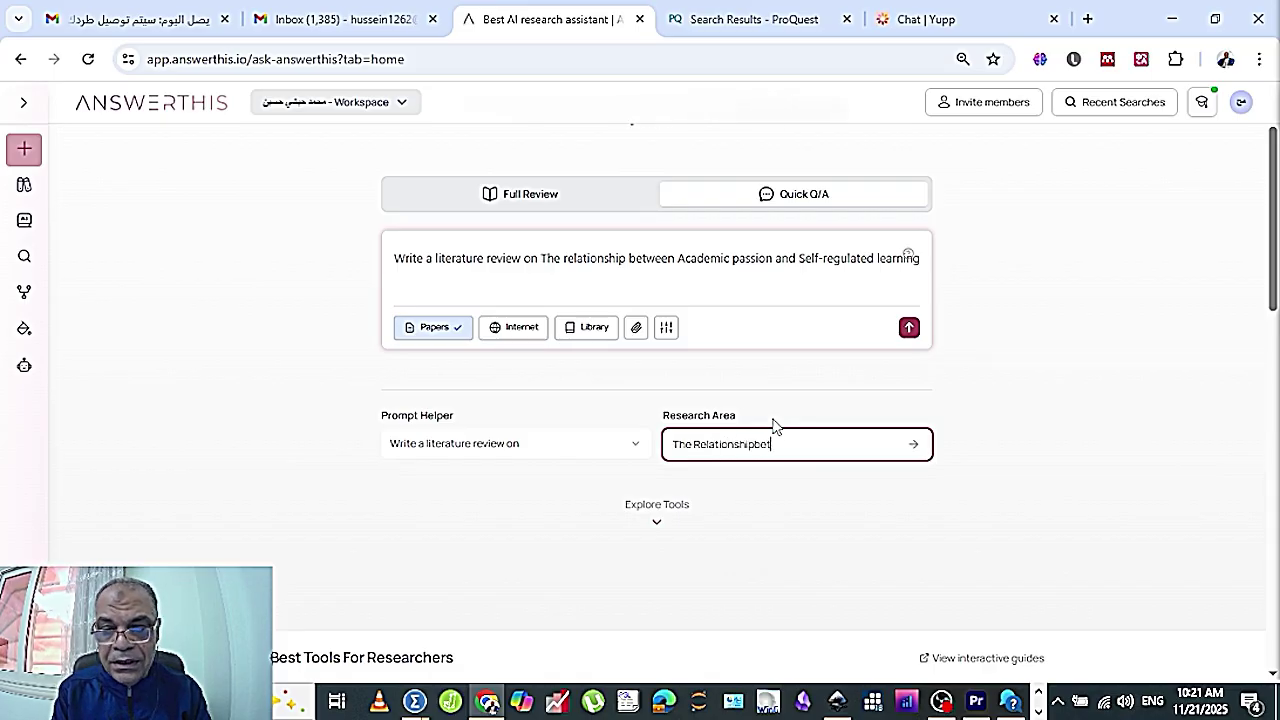
type("betw")
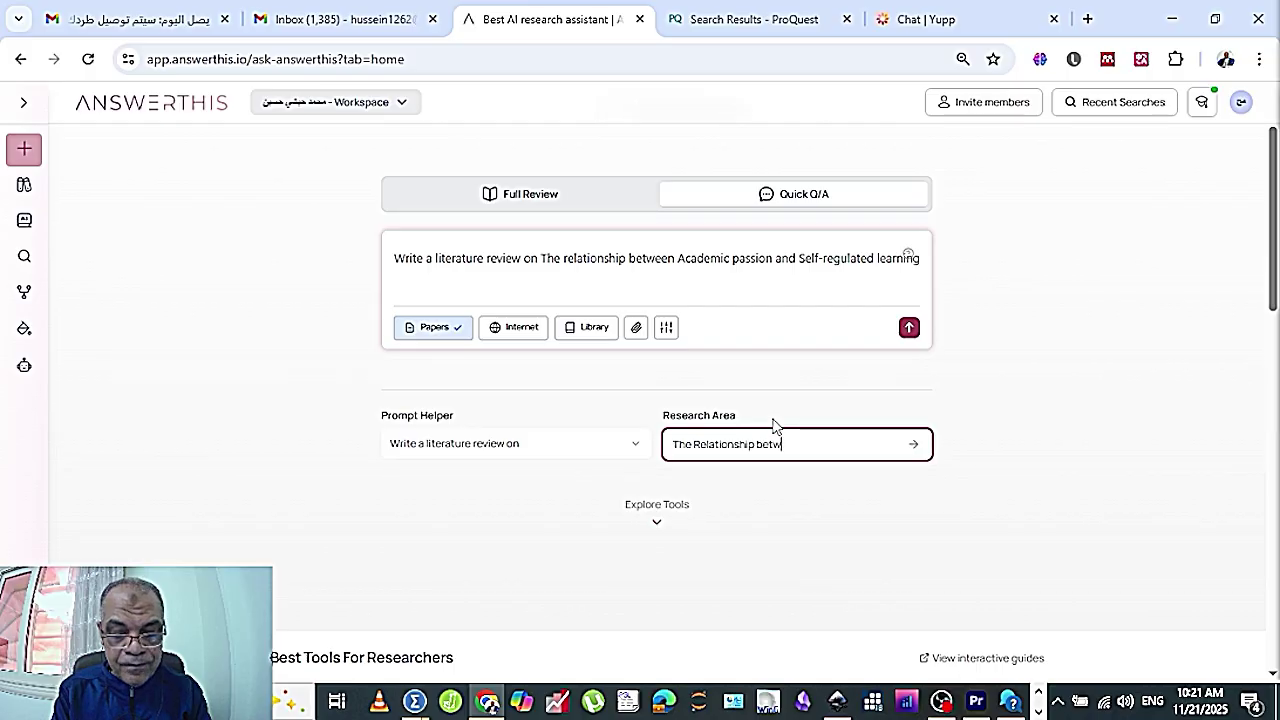
type("een Acad")
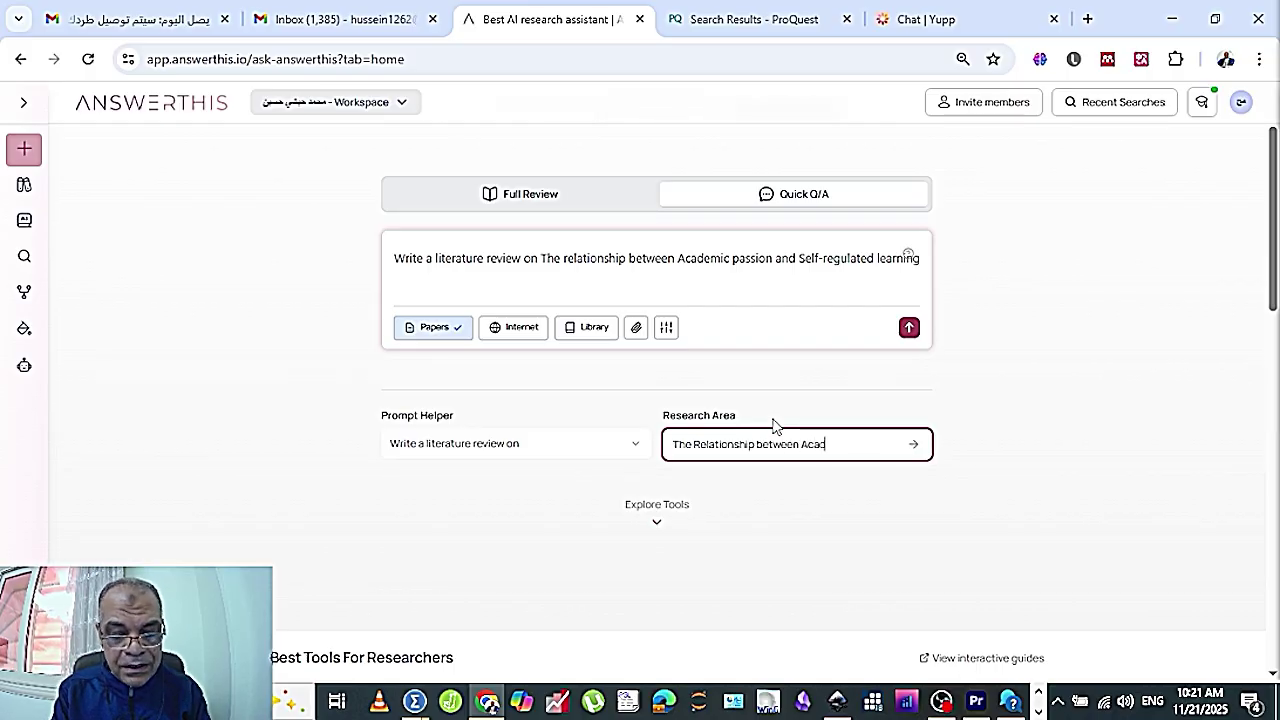
type("emic Pa")
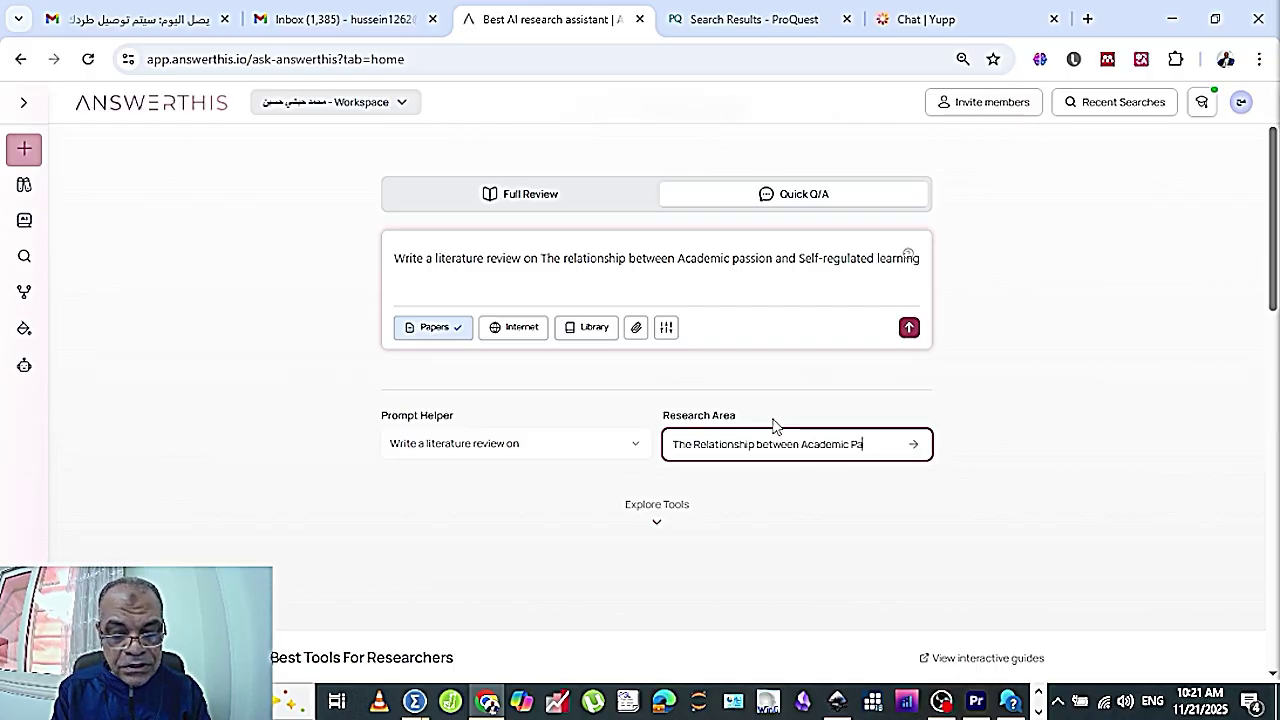
type("ssion and self")
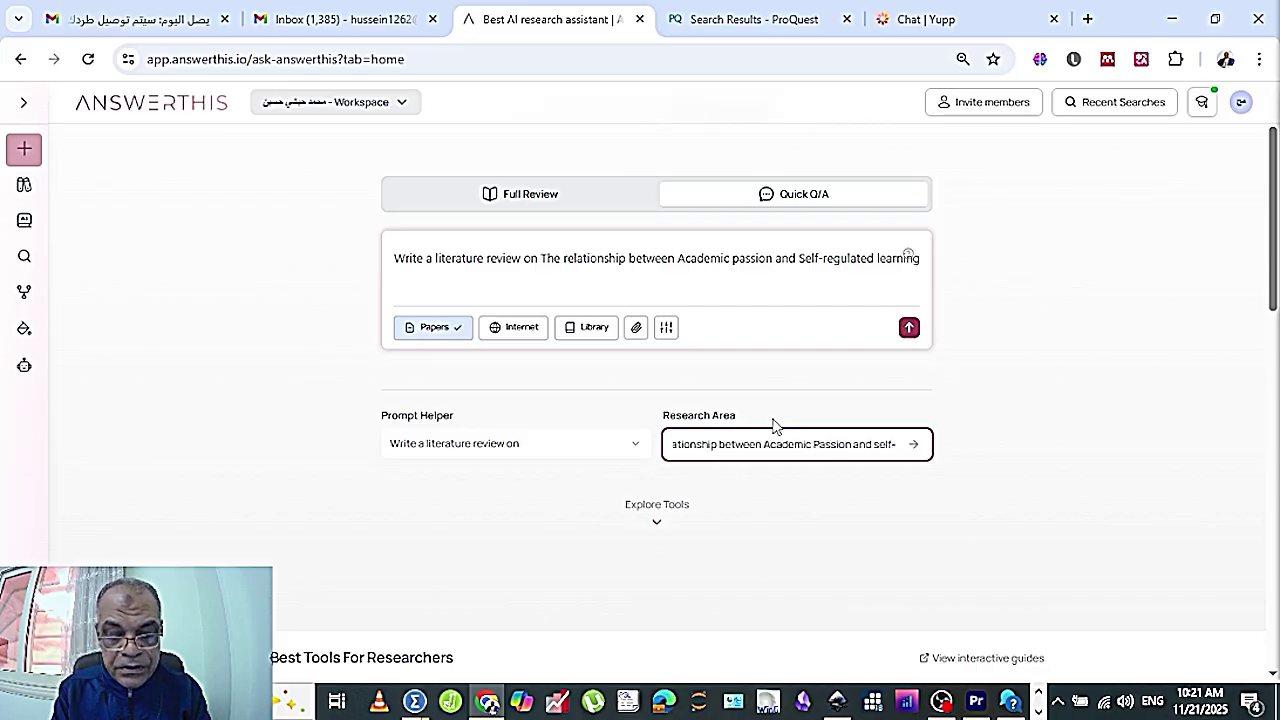
type("-regulated")
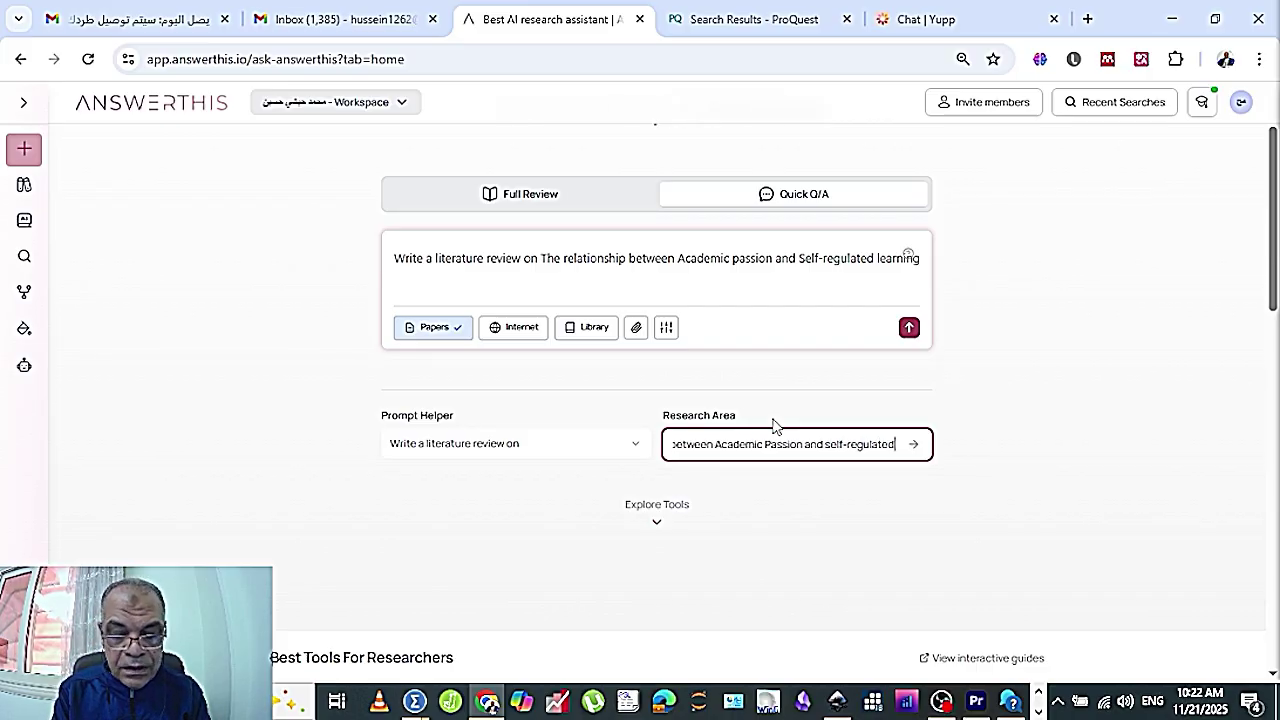
type(" learning")
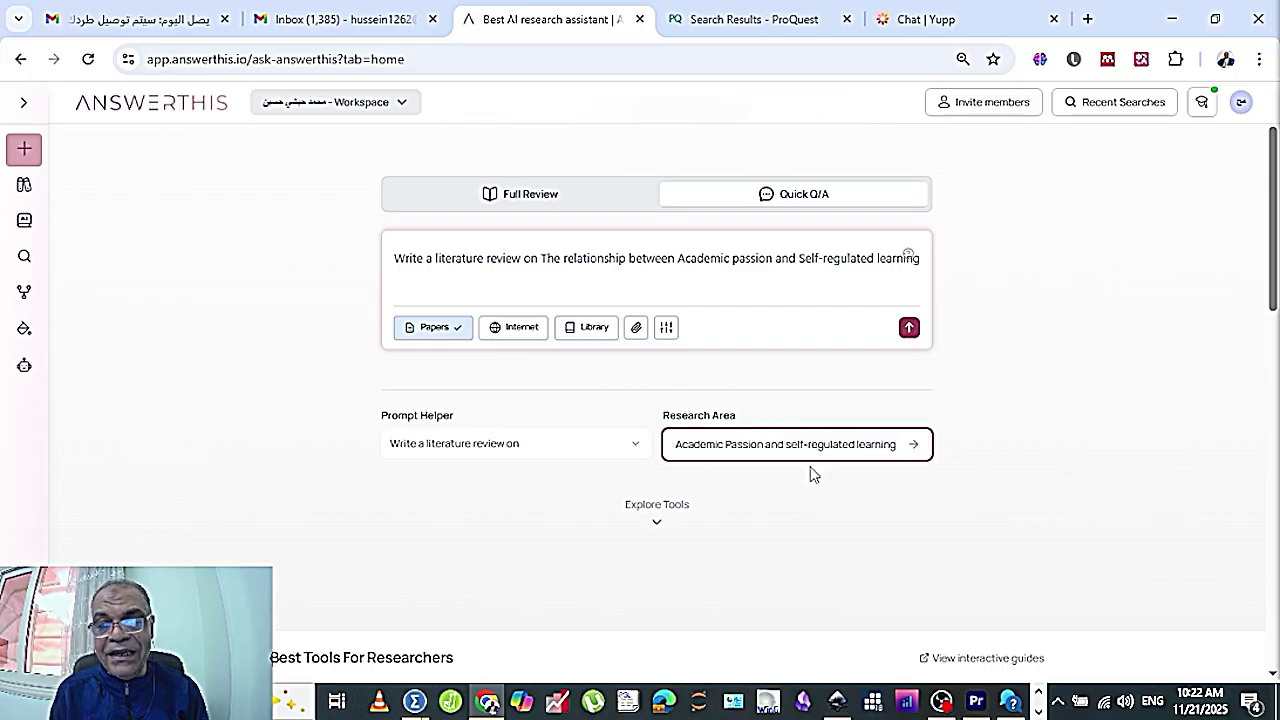
left_click(912, 448)
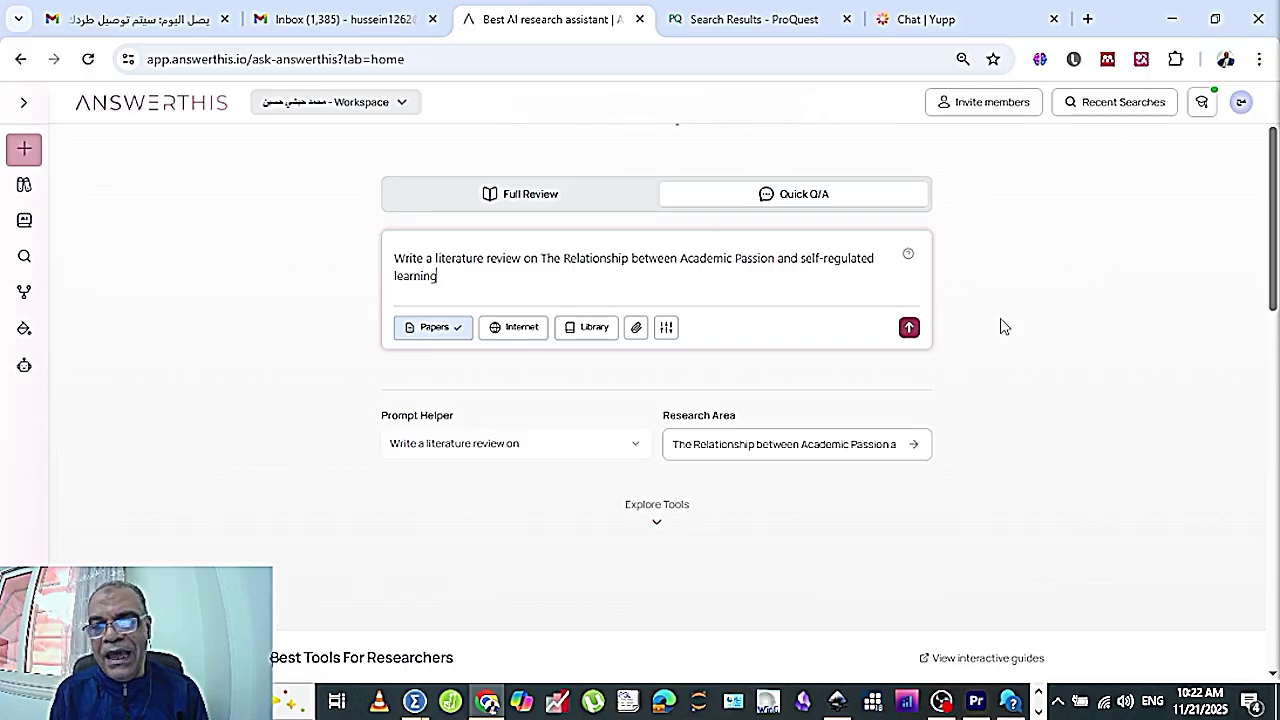
- Open the research paper filters and set minimum citations to 0 and journal quality to All
left_click(670, 330)
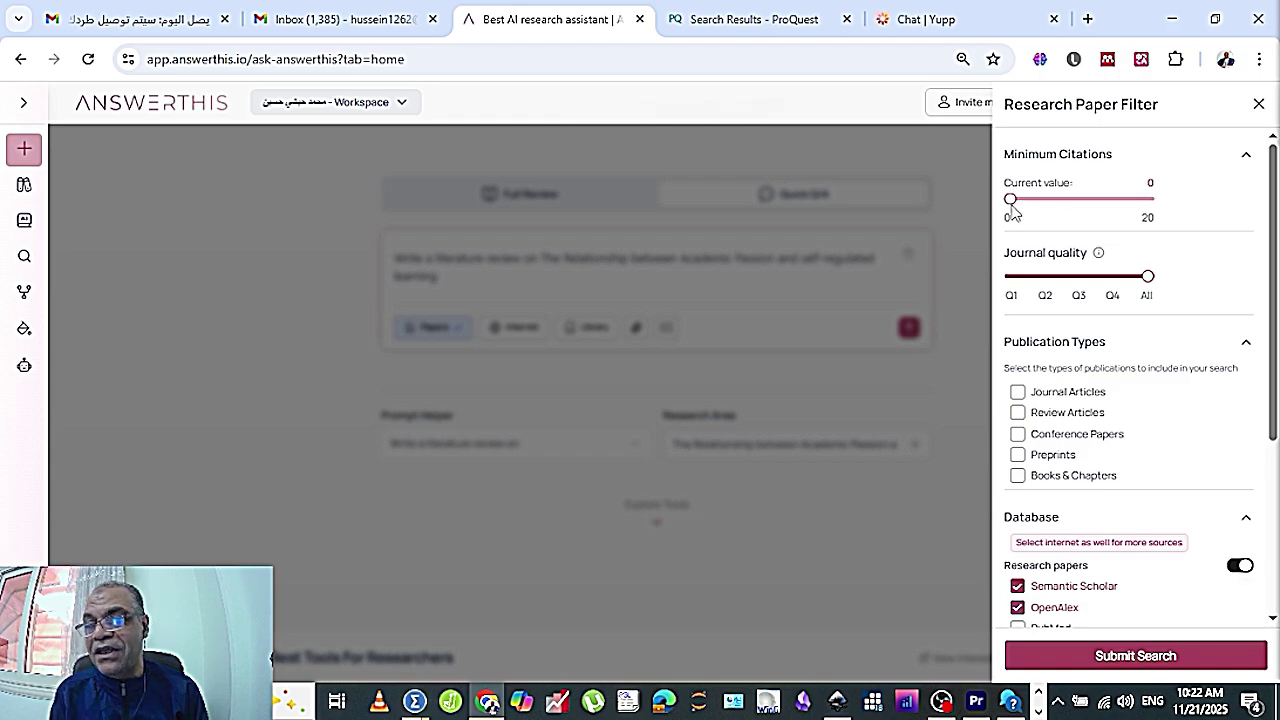
left_click_drag(1011, 203, 1066, 203)
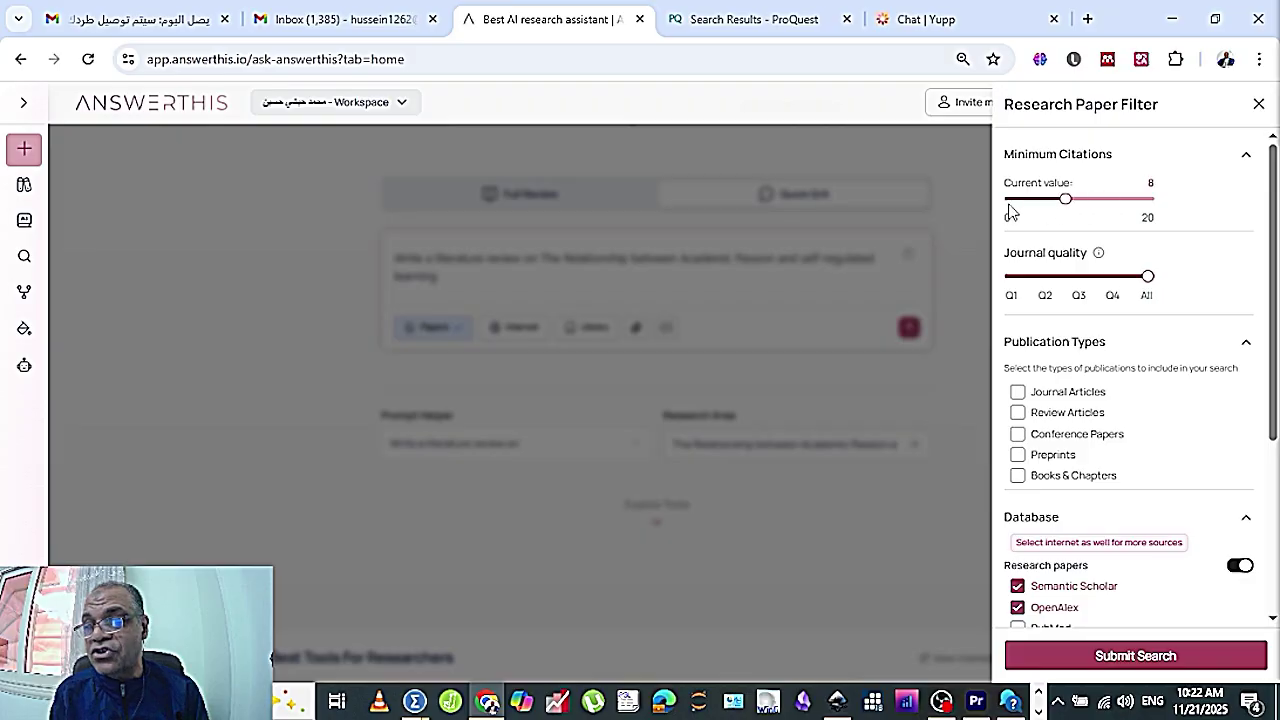
left_click(1008, 203)
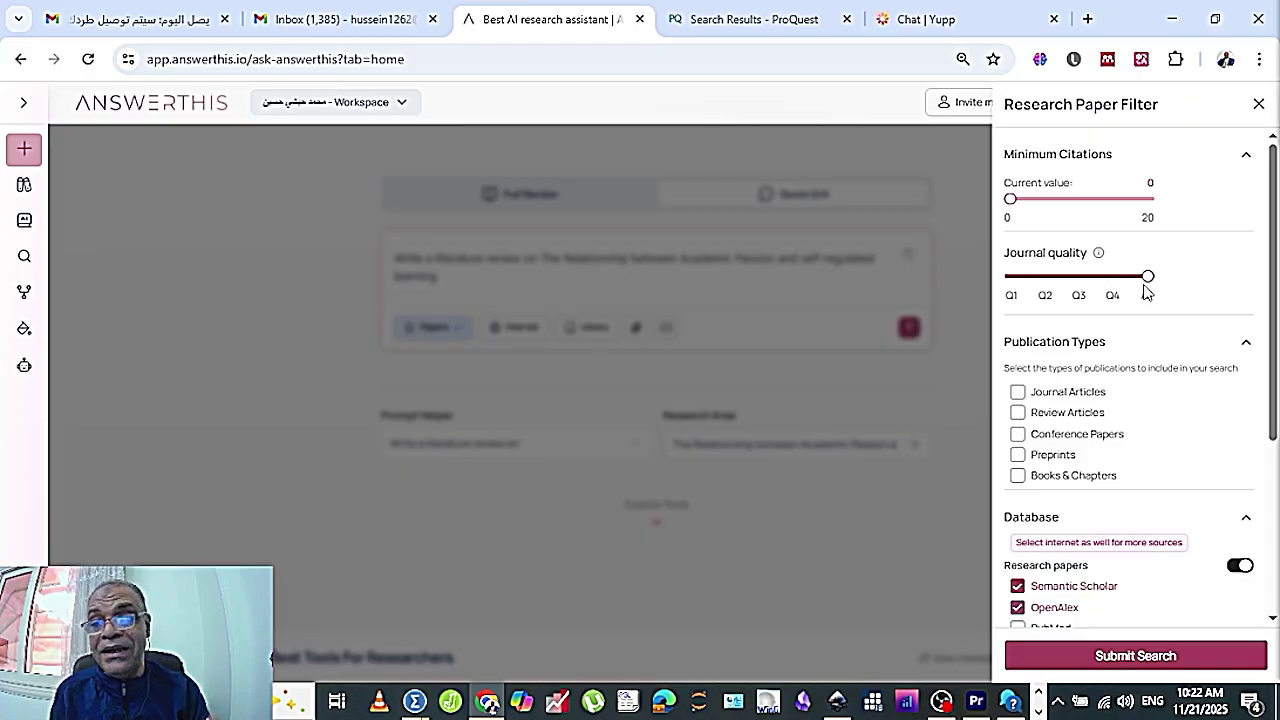
mouse_move(1147, 277)
left_mouse_down()
mouse_move(1015, 278)
mouse_move(1147, 278)
left_mouse_up()
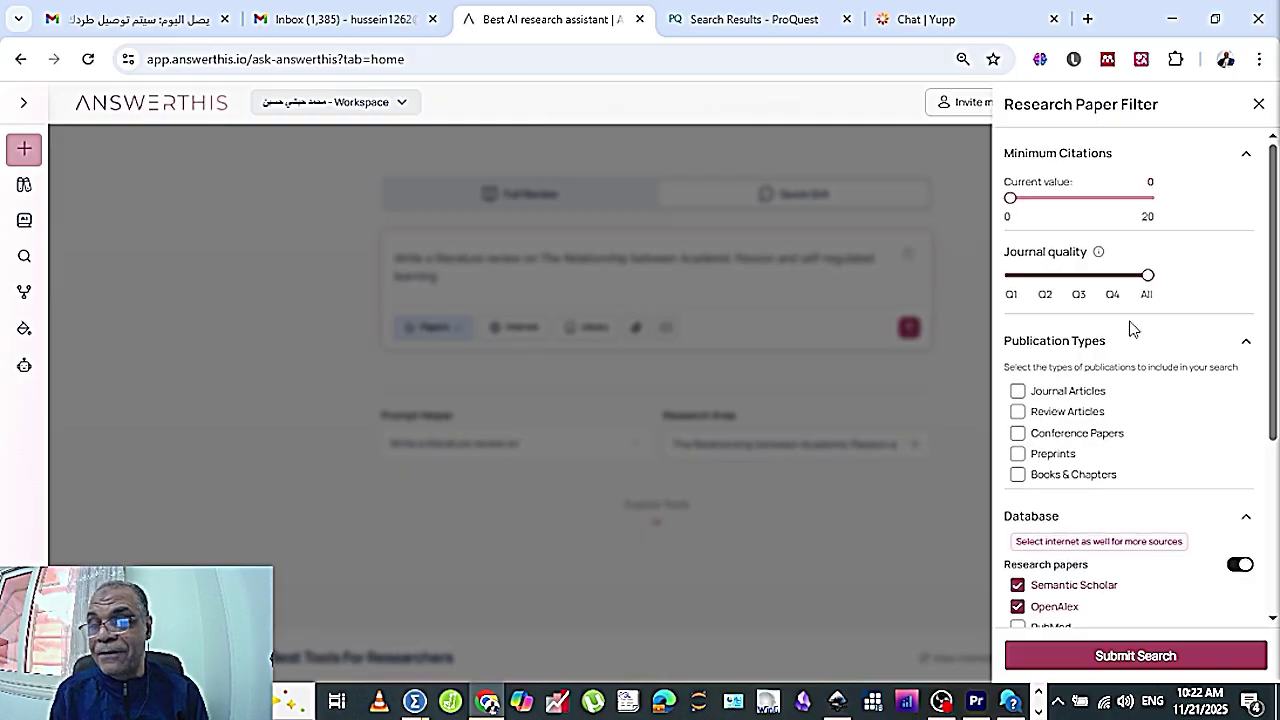
- Include journal articles, review articles, conference papers, preprints, and books and chapters as publication types
scroll(1133, 330, "down", 1)
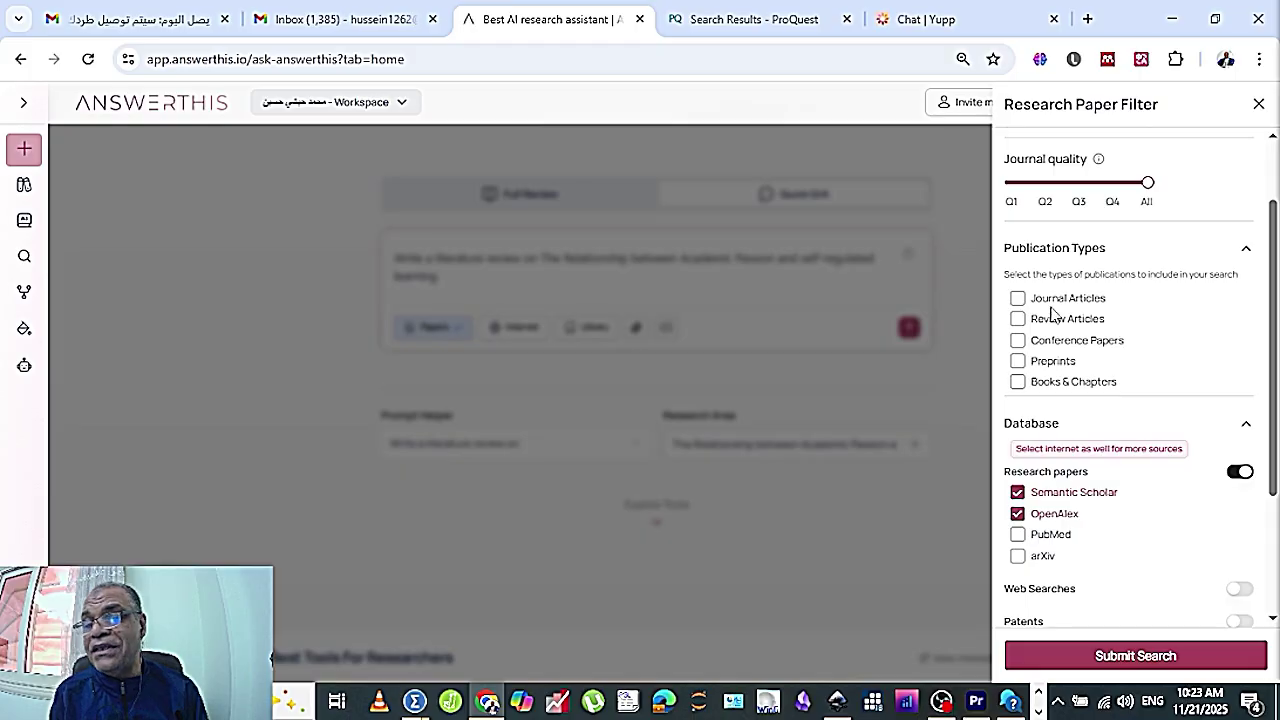
left_click(1017, 299)
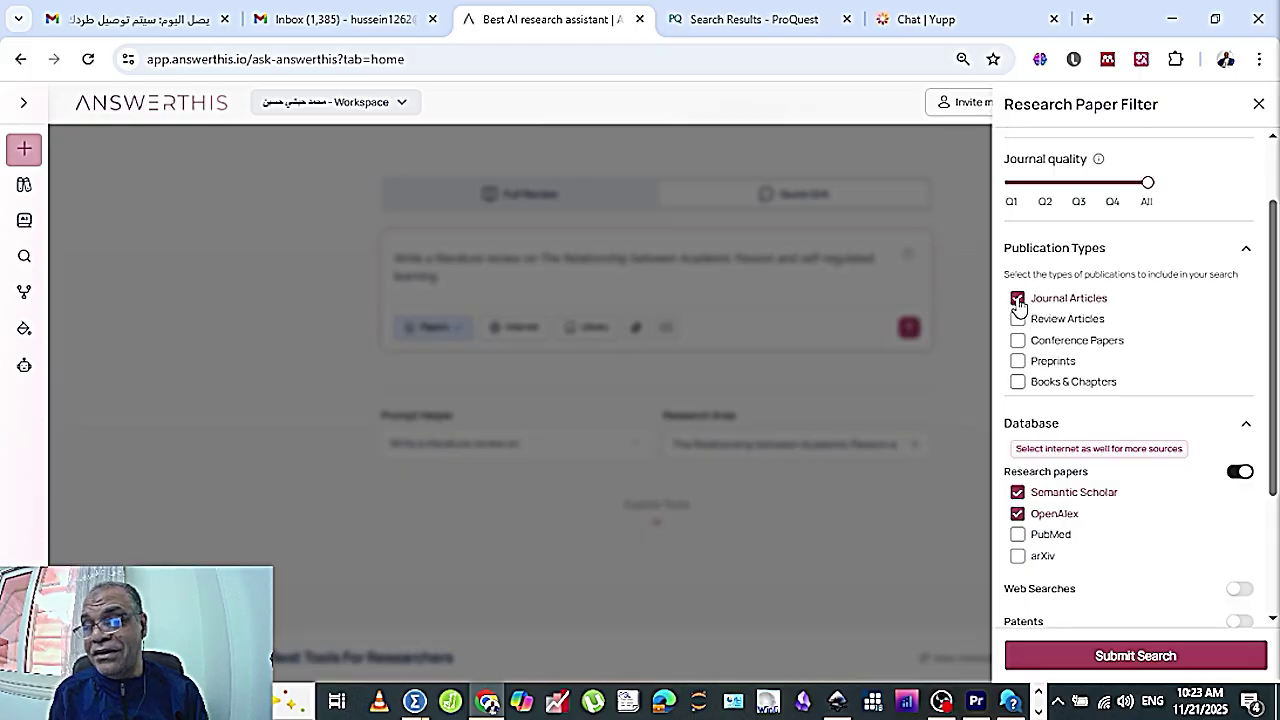
left_click(1013, 384)
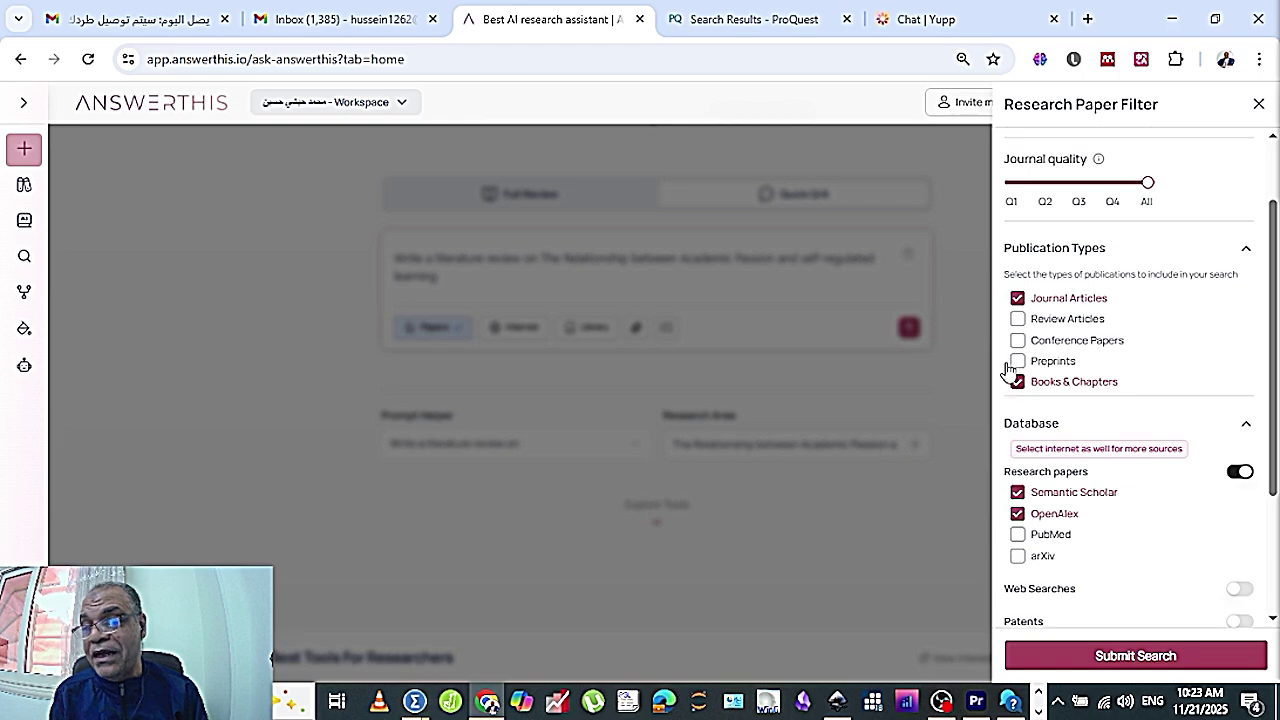
left_click(1017, 320)
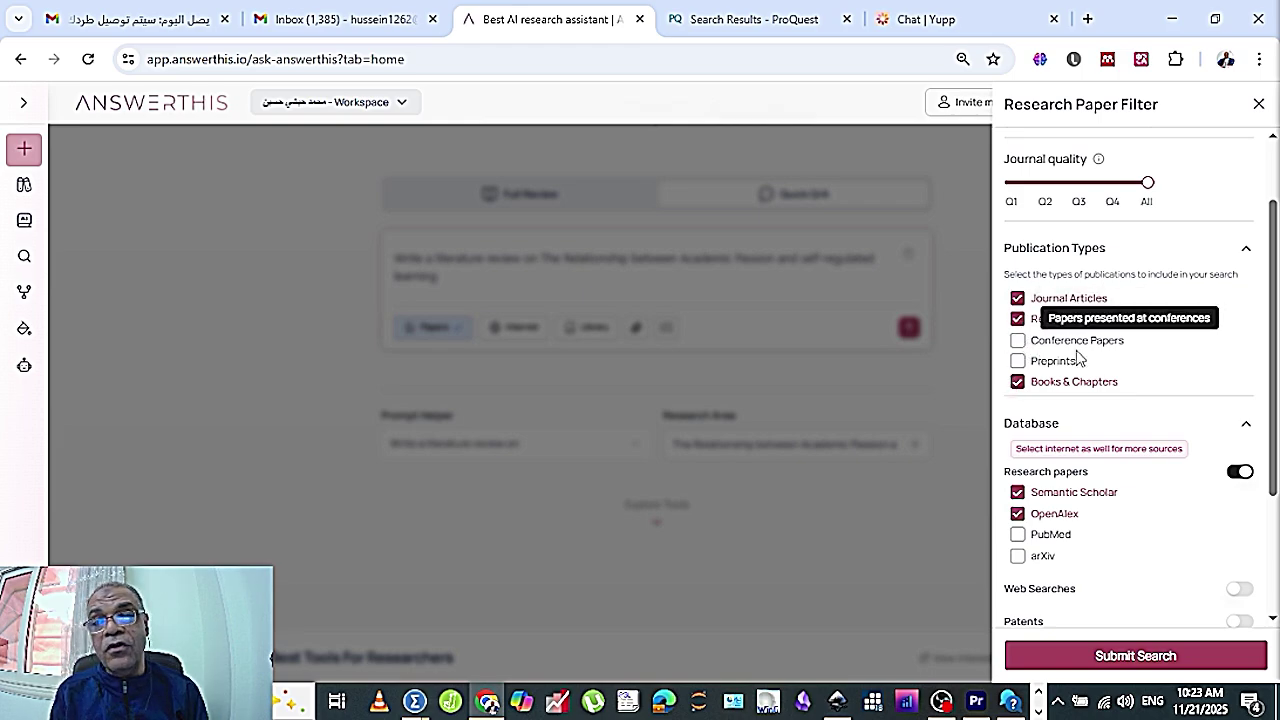
left_click(1020, 342)
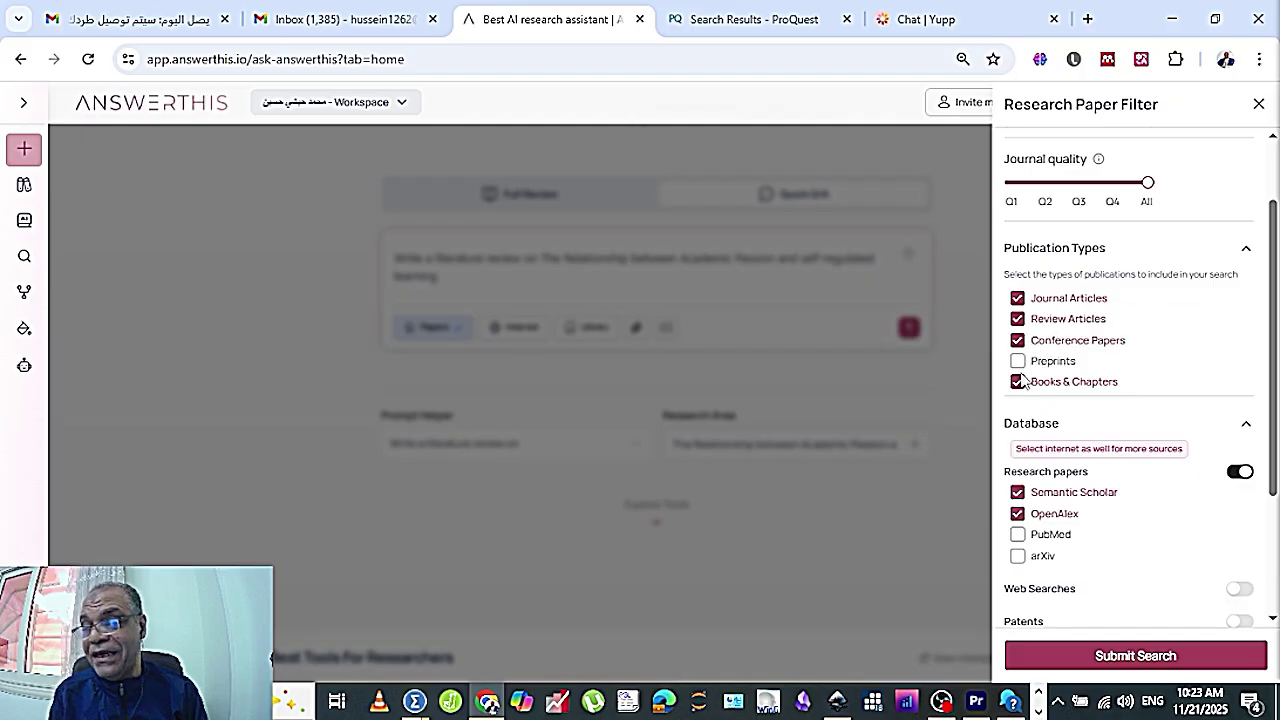
left_click(1018, 361)
- Add PubMed and arXiv to the research paper databases used for the search
scroll(1170, 355, "down", 1)
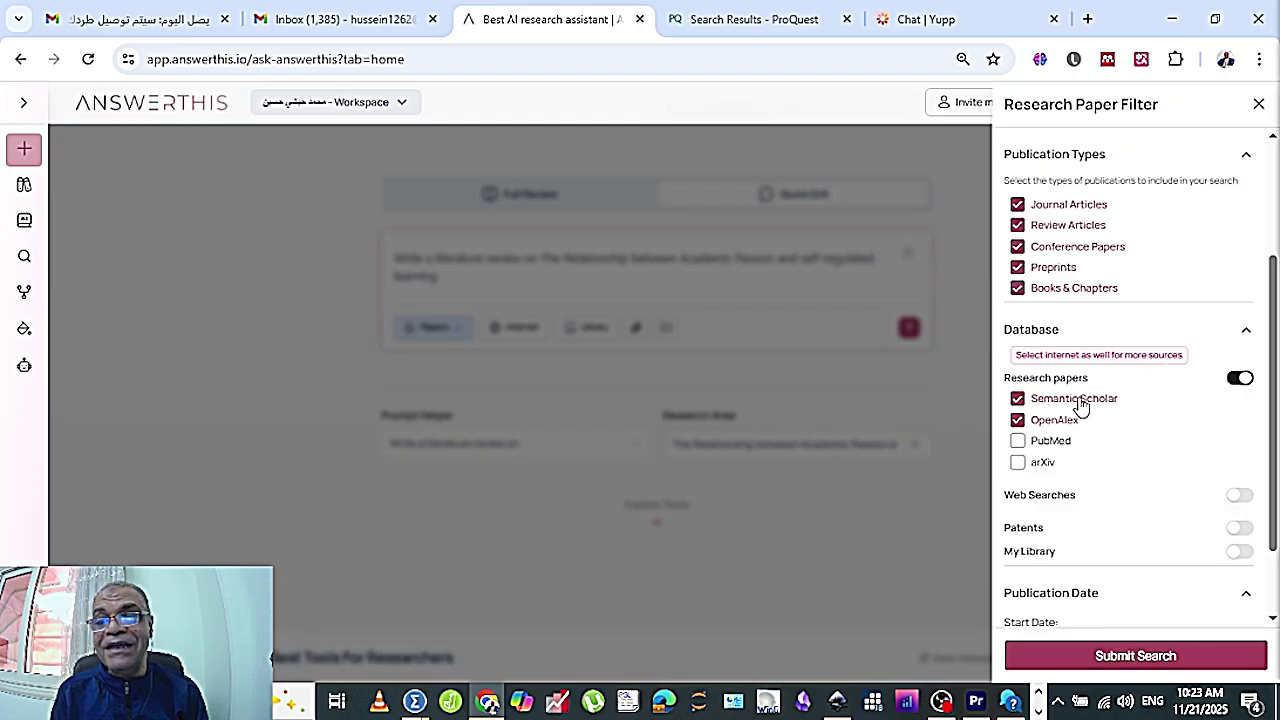
scroll(1158, 405, "up", 1)
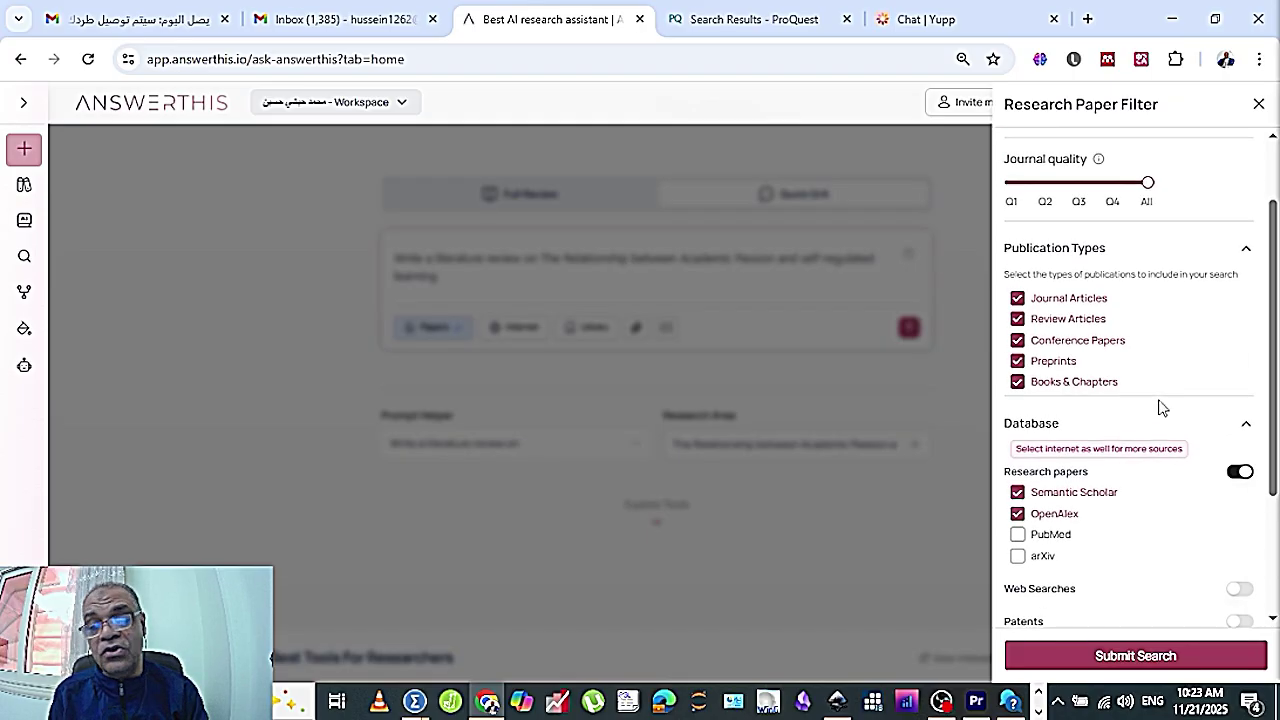
scroll(1160, 407, "down", 2)
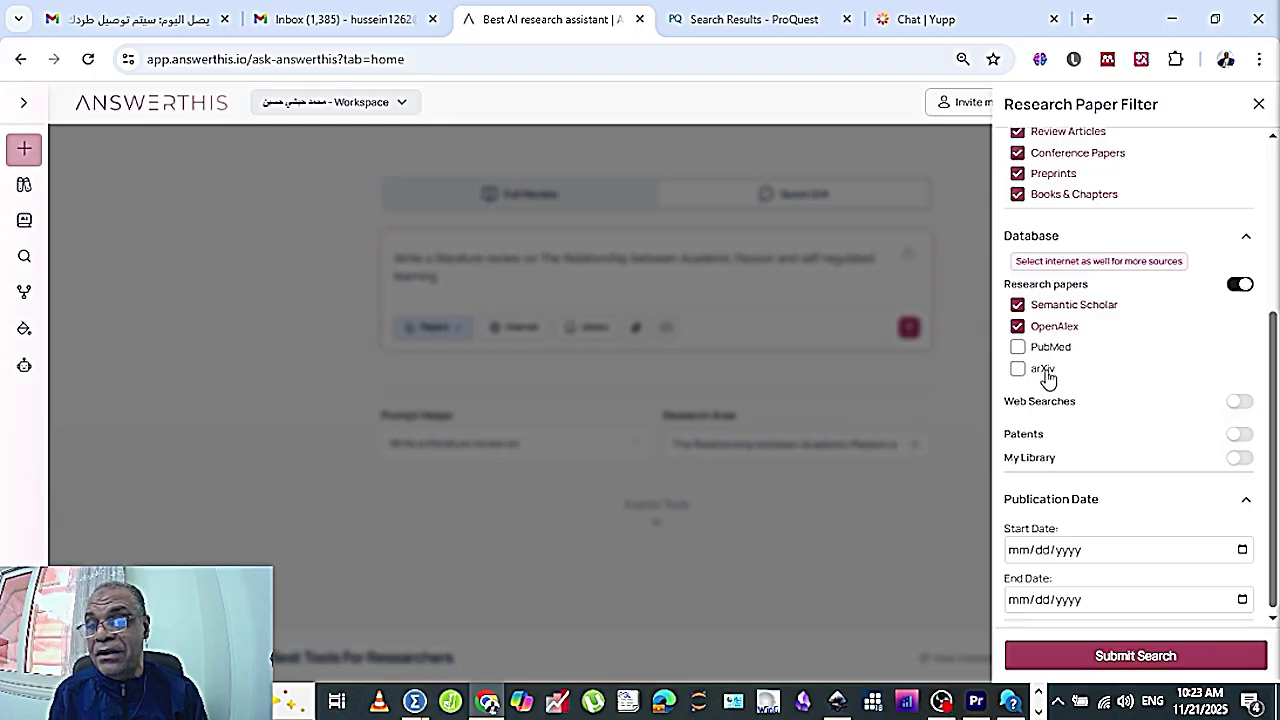
left_click(1018, 348)
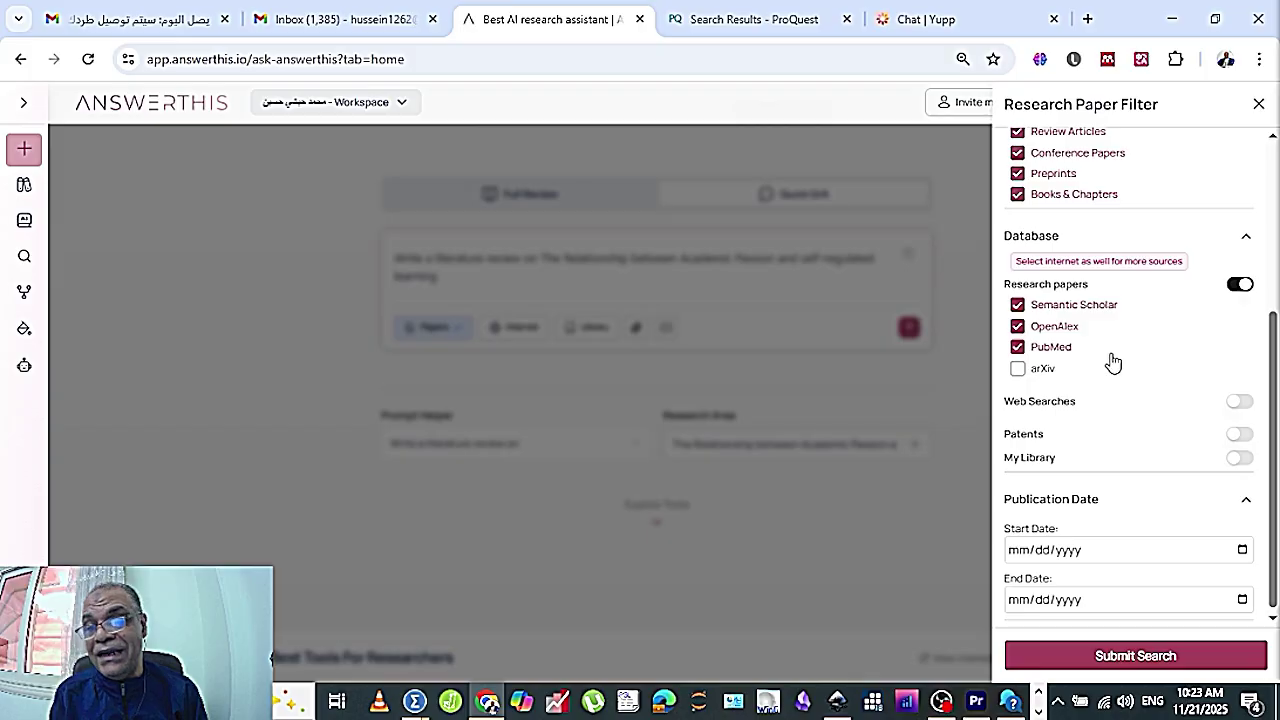
left_click(1017, 370)
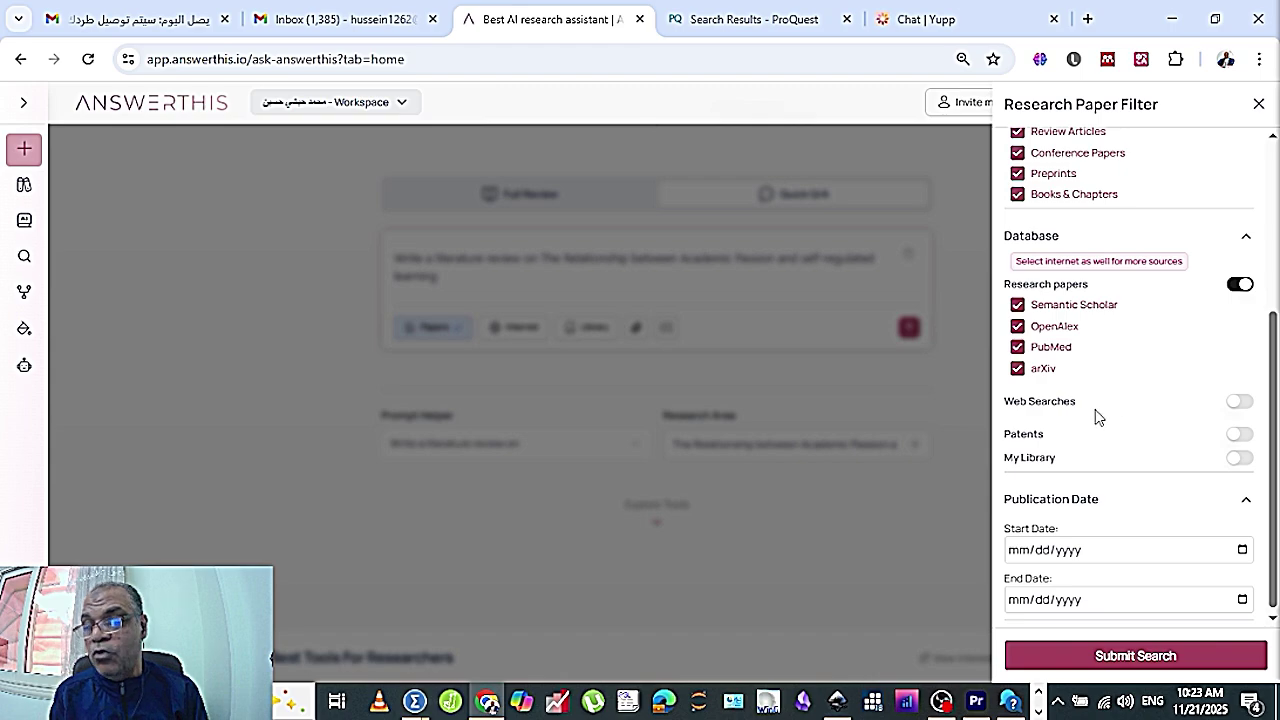
- Enable web searches and limit the internet filter to .edu (Education) sites only
left_click(1243, 404)
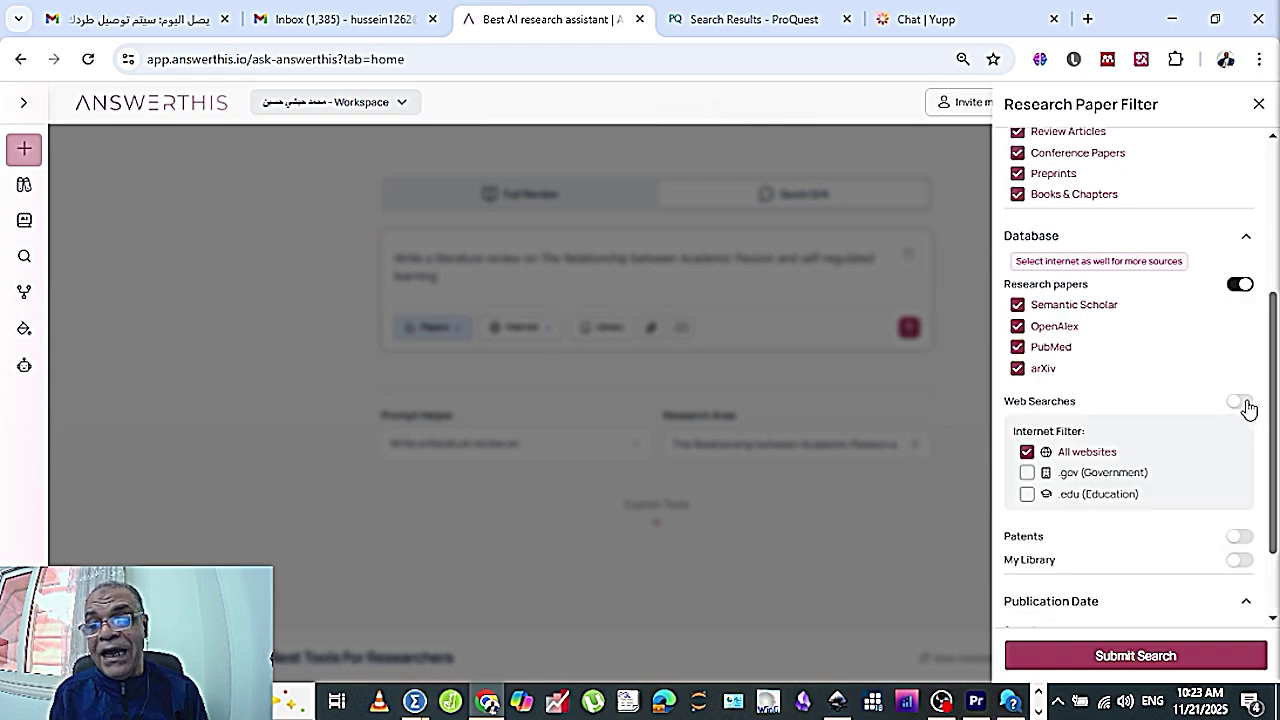
scroll(1123, 423, "down", 1)
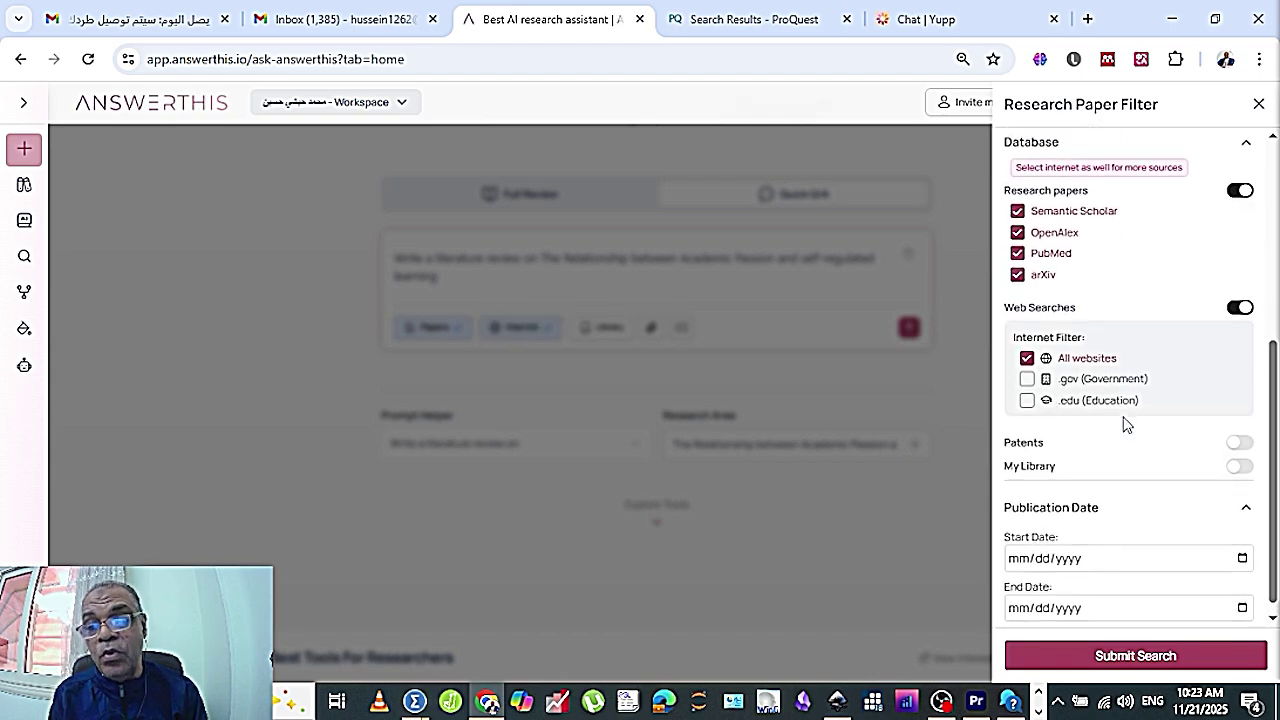
left_click(1027, 401)
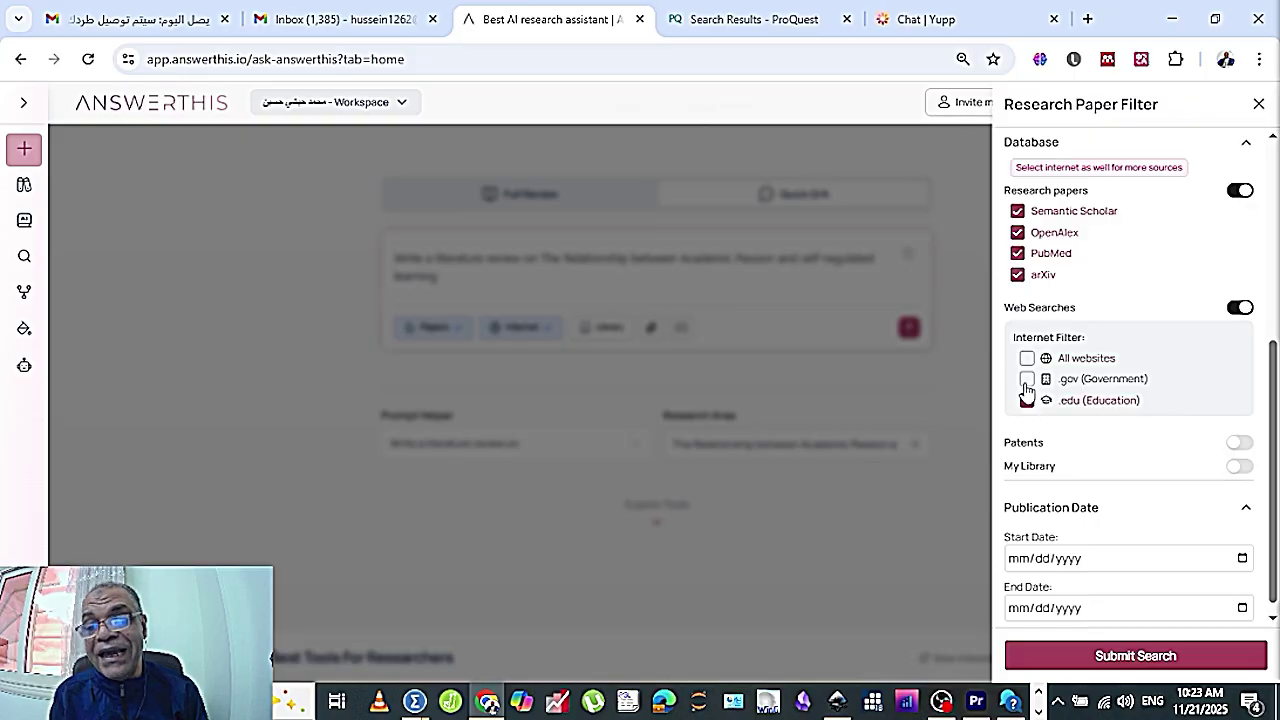
left_click(1027, 380)
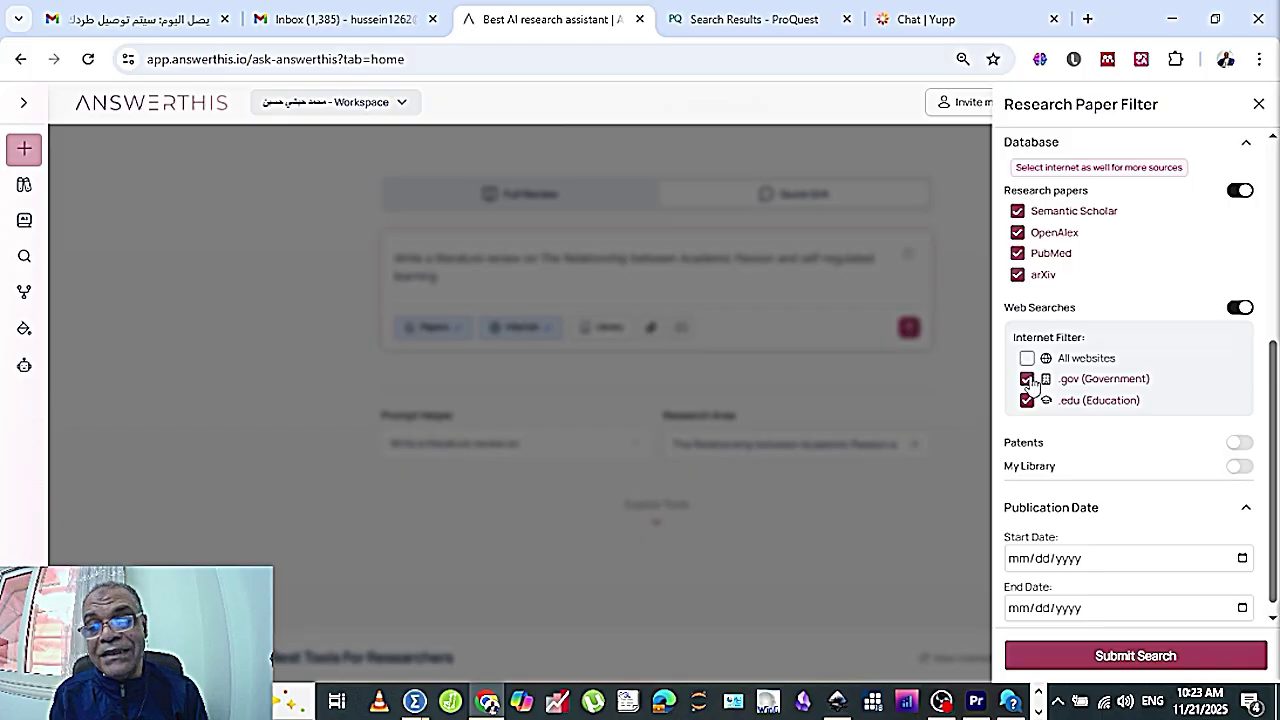
left_click(1030, 381)
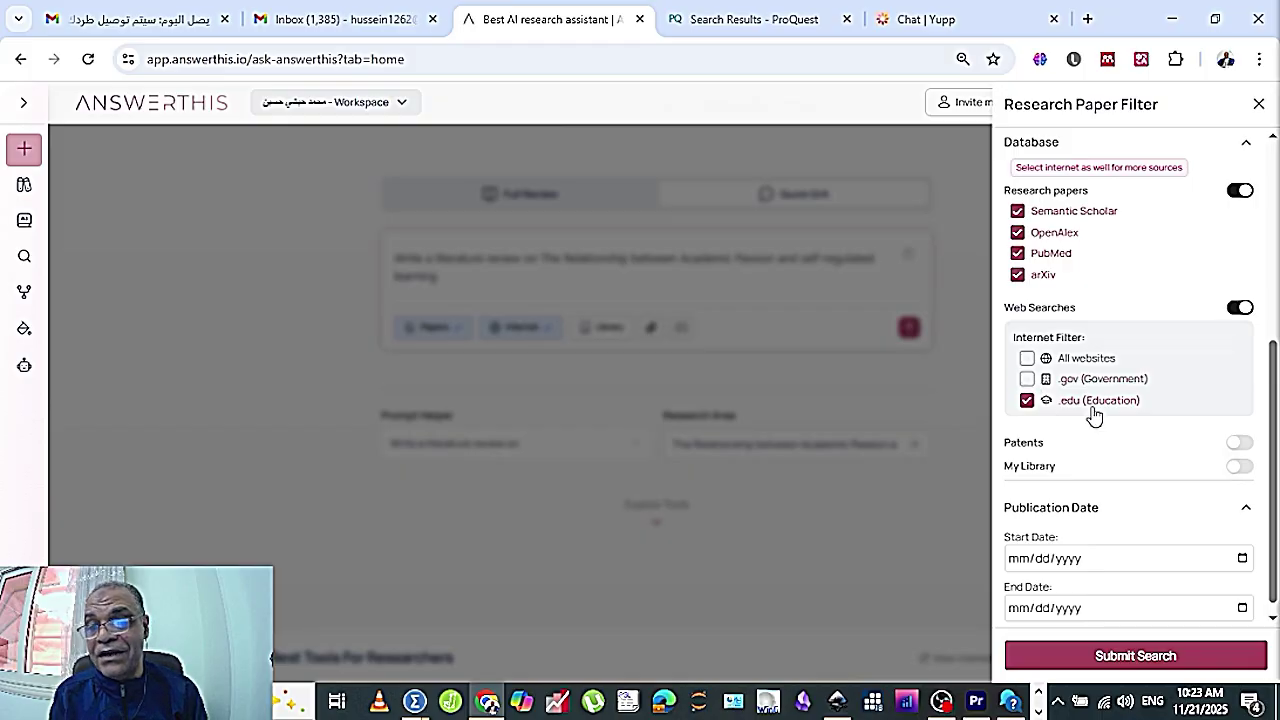
scroll(1157, 417, "down", 1)
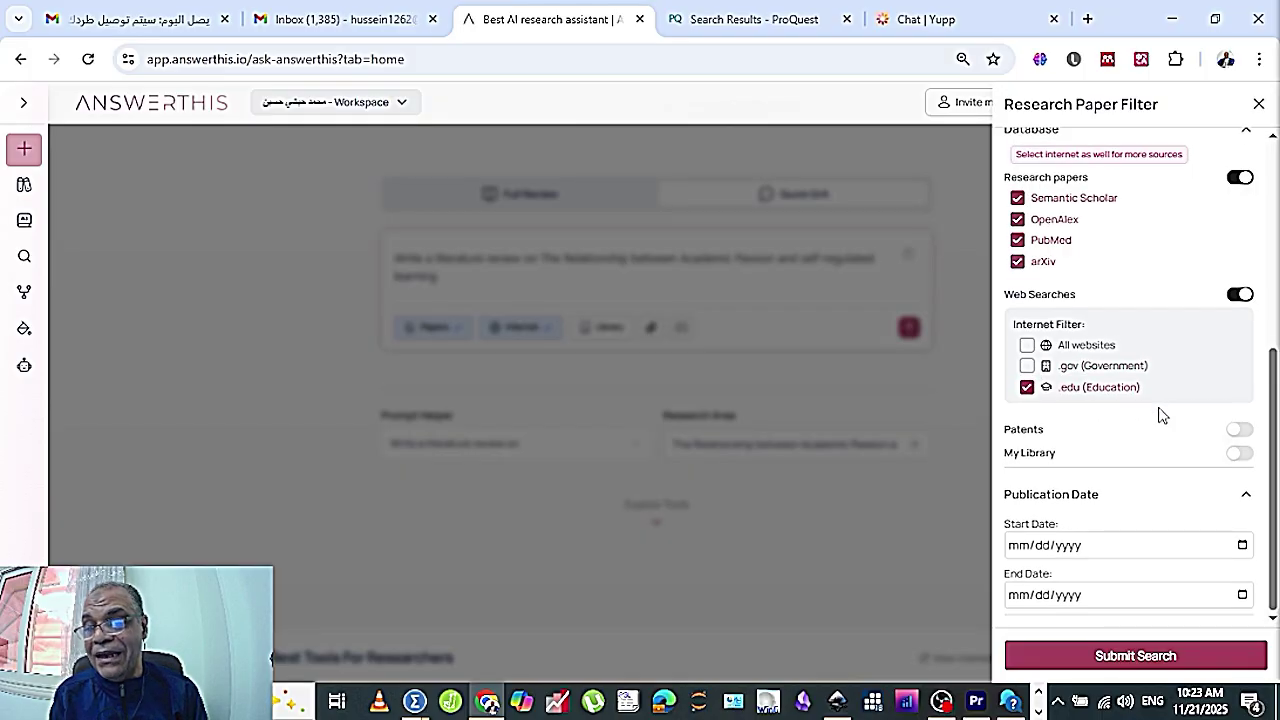
- Include My Library among the searched sources and submit the filtered literature review search
left_click(1242, 455)
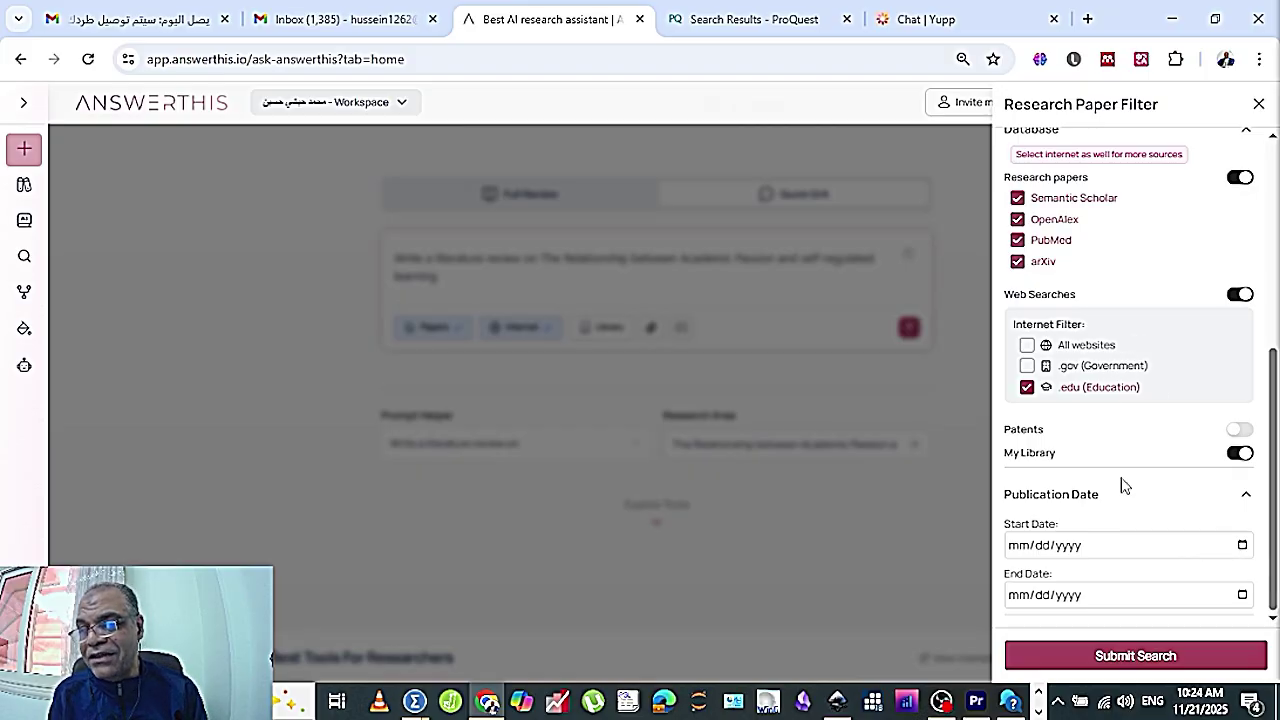
left_click(1137, 652)
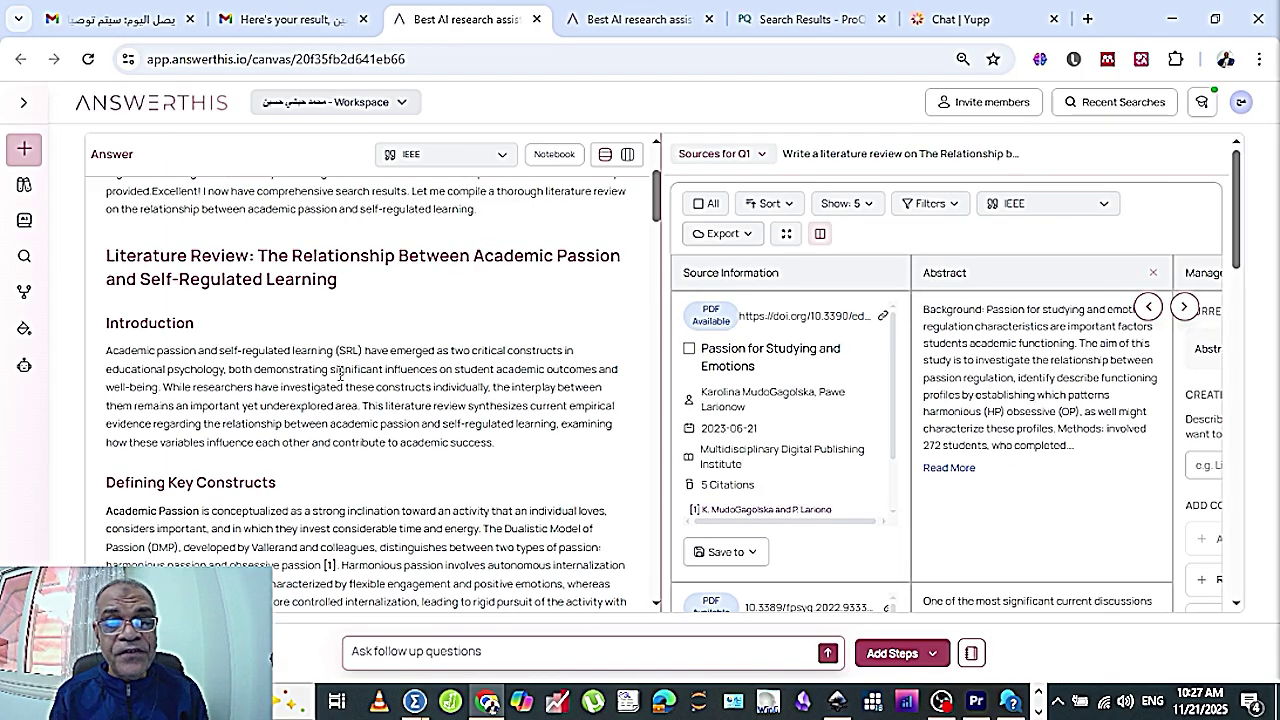
- Read through the generated literature review from the introduction to the section on harmonious passion and self-regulated learning
scroll(340, 372, "down", 3)
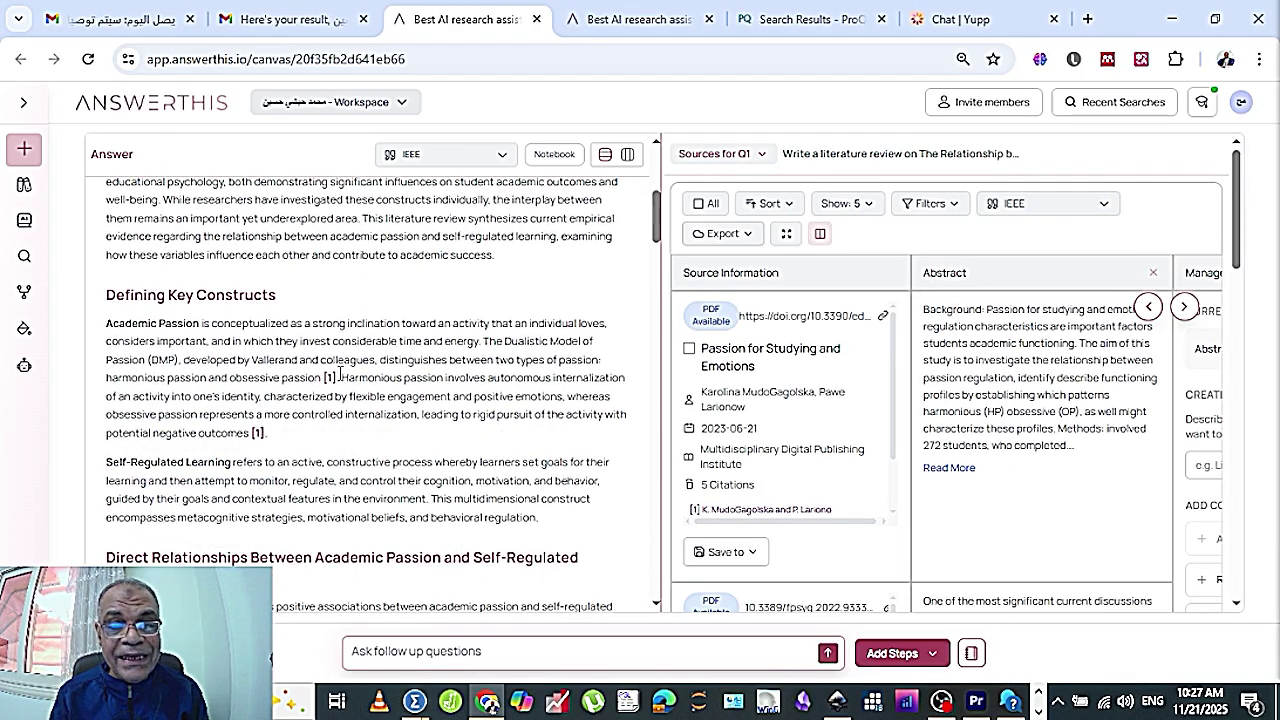
scroll(340, 372, "down", 2)
scroll(340, 372, "up", 4)
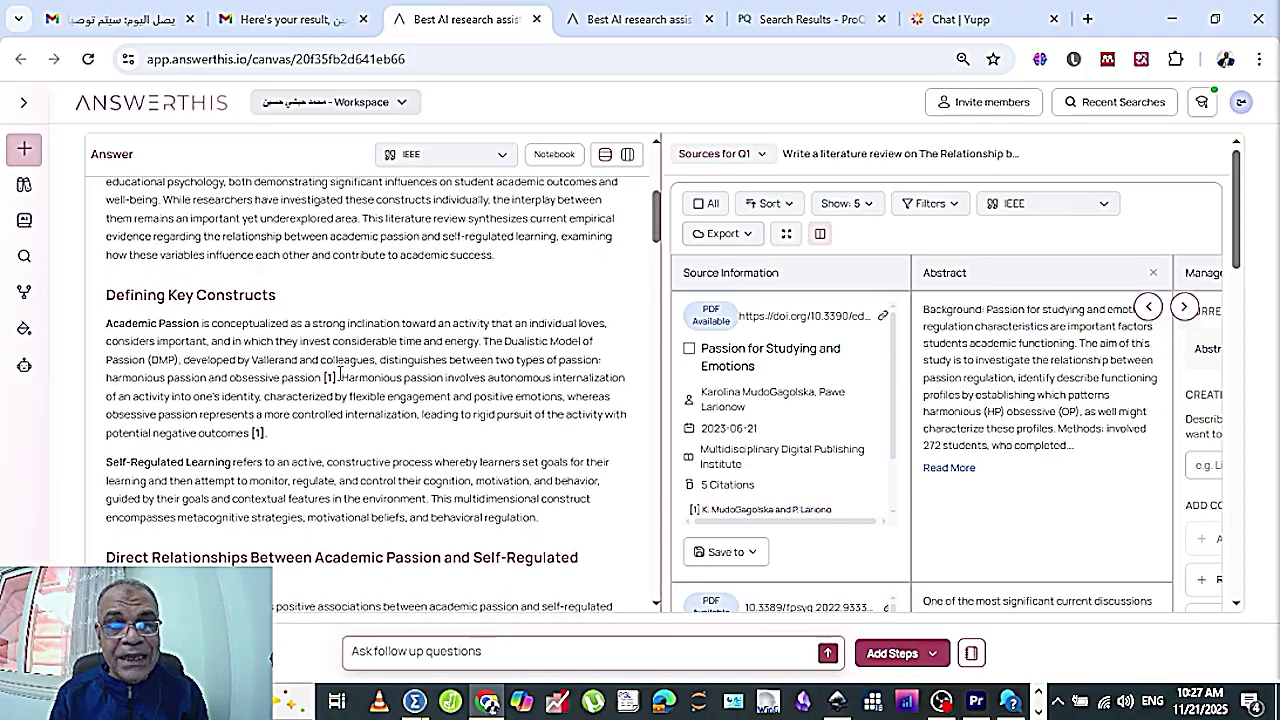
scroll(278, 350, "down", 1)
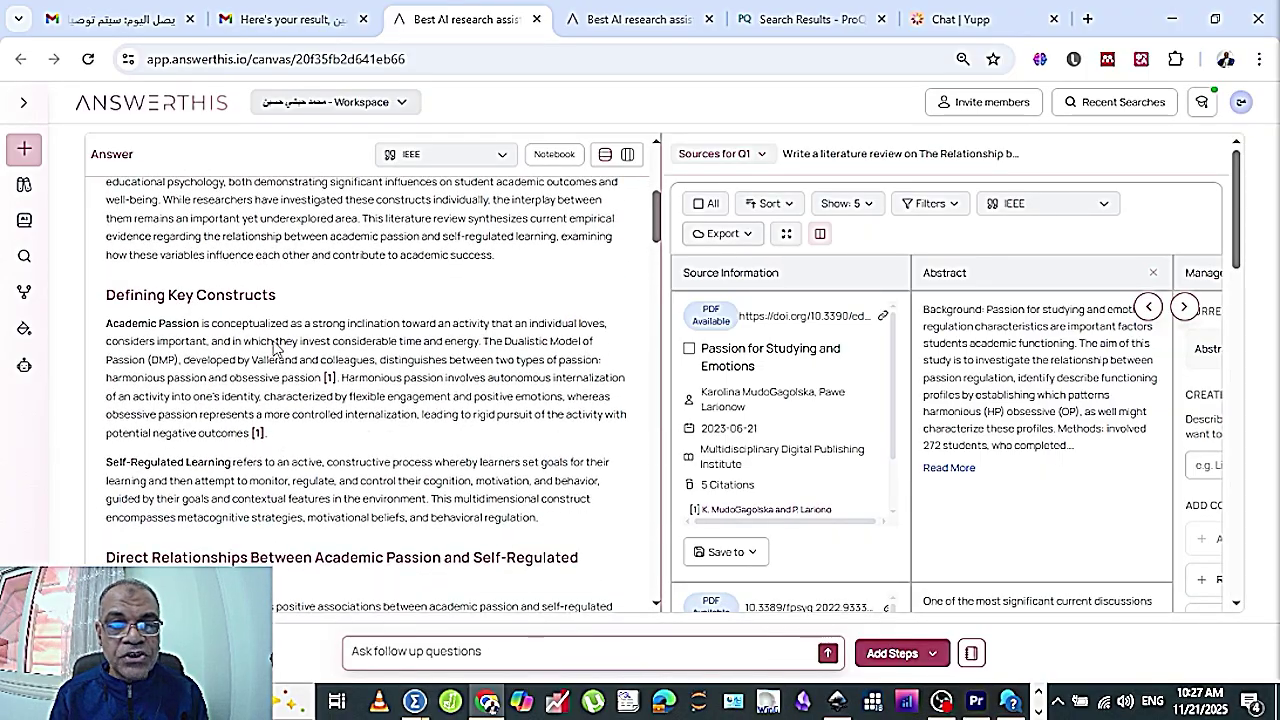
scroll(275, 342, "down", 2)
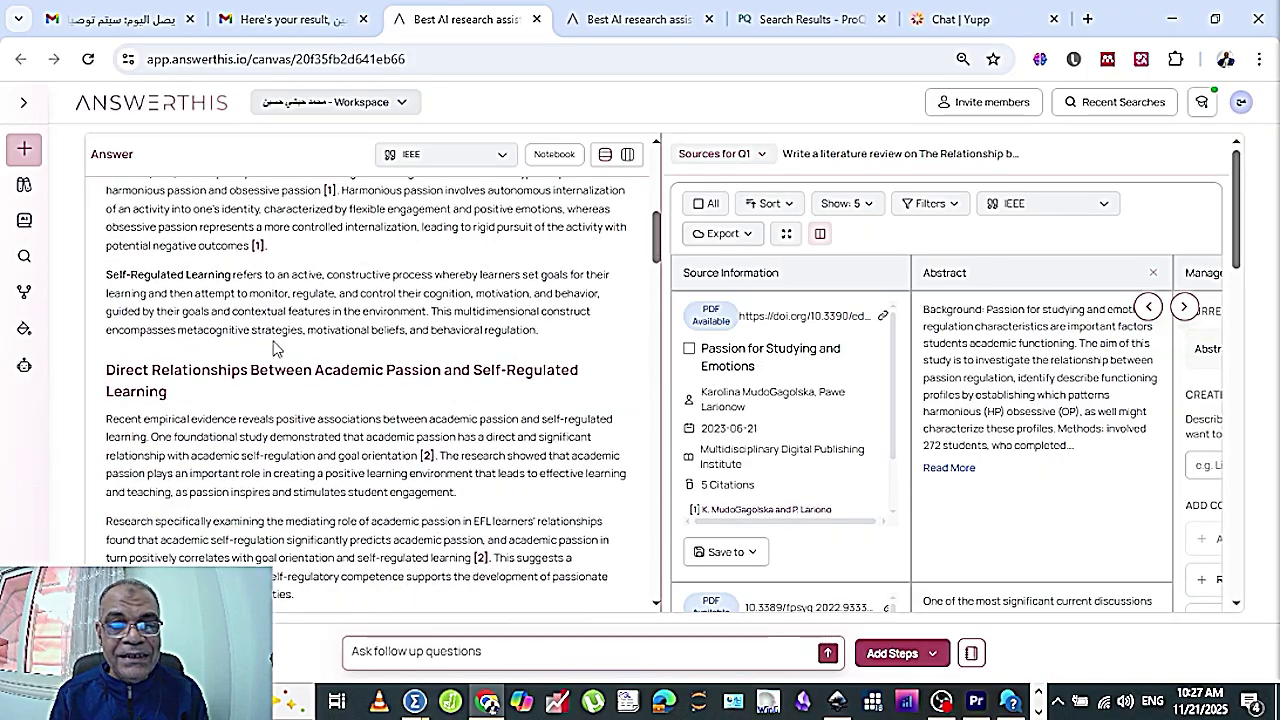
scroll(276, 347, "down", 1)
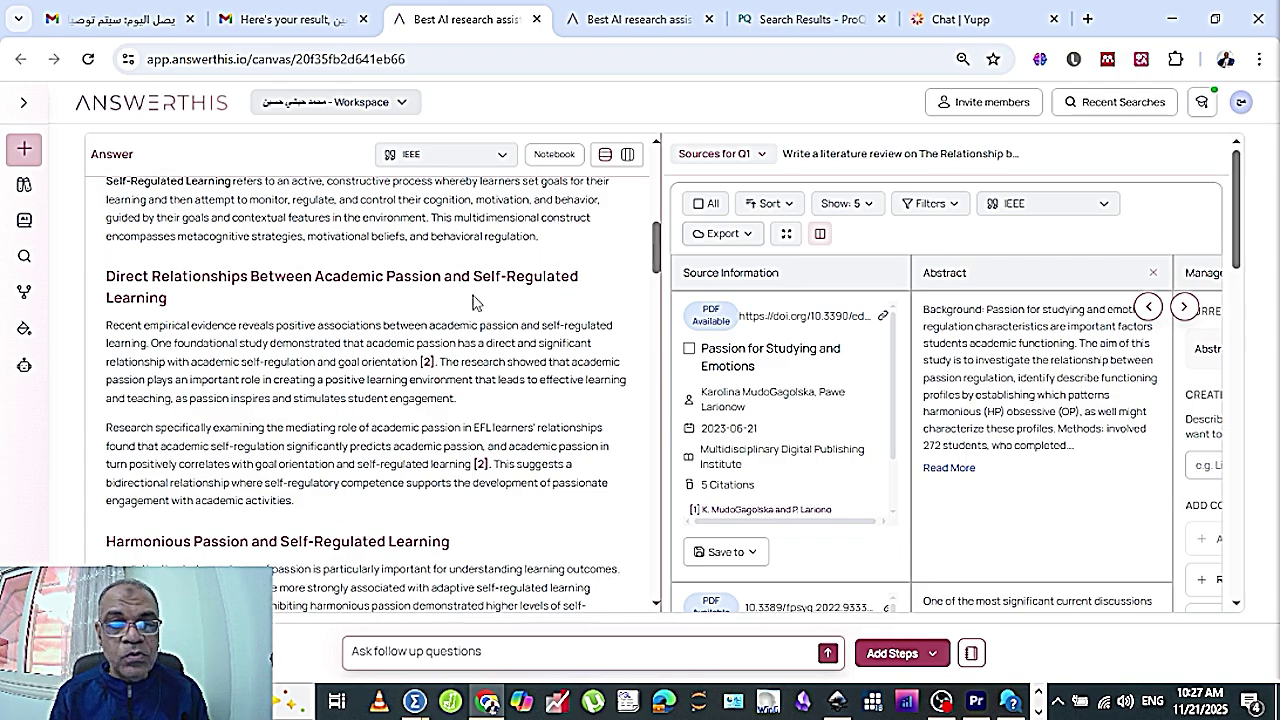
scroll(476, 303, "down", 2)
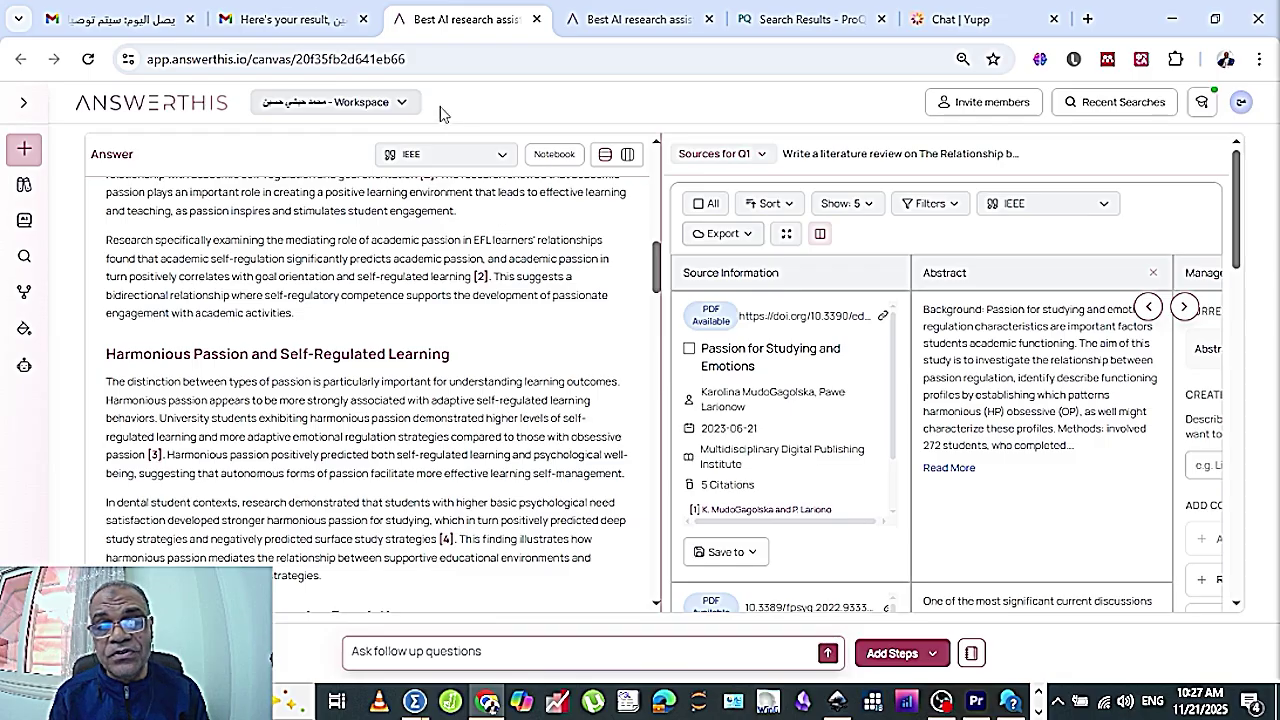
- Change the answer's citation style to APA
left_click(496, 162)
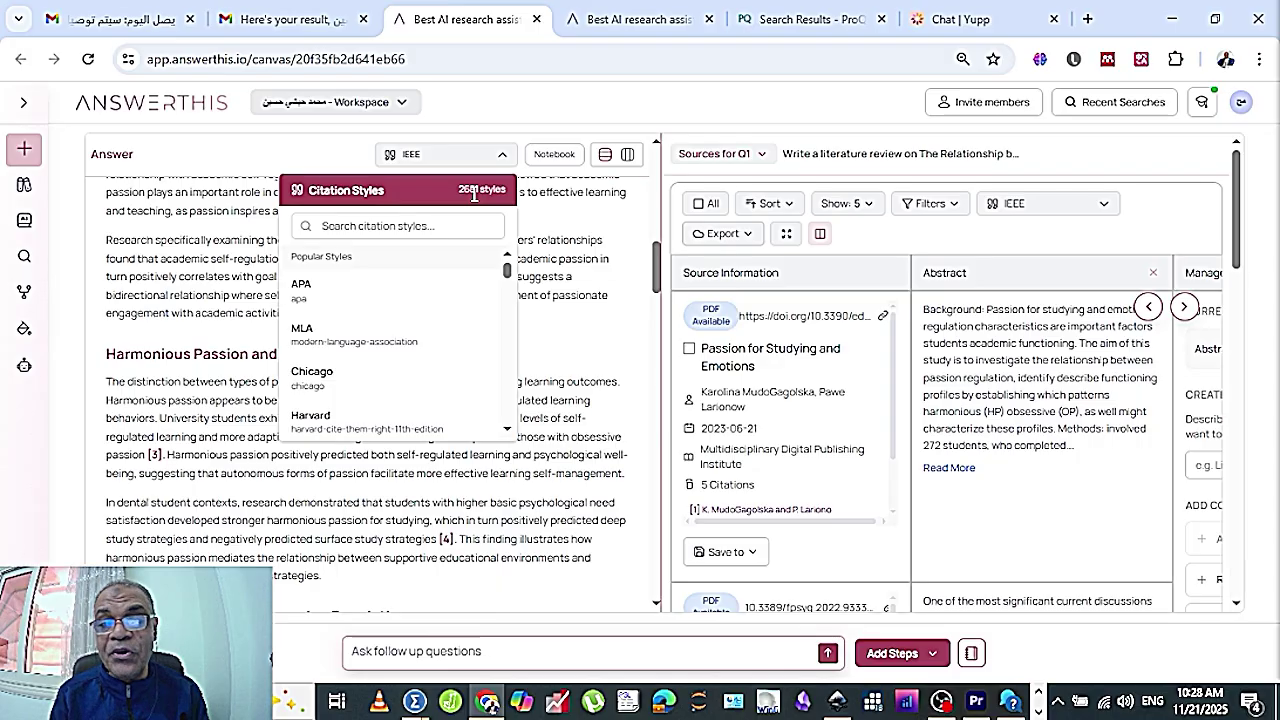
left_click(344, 290)
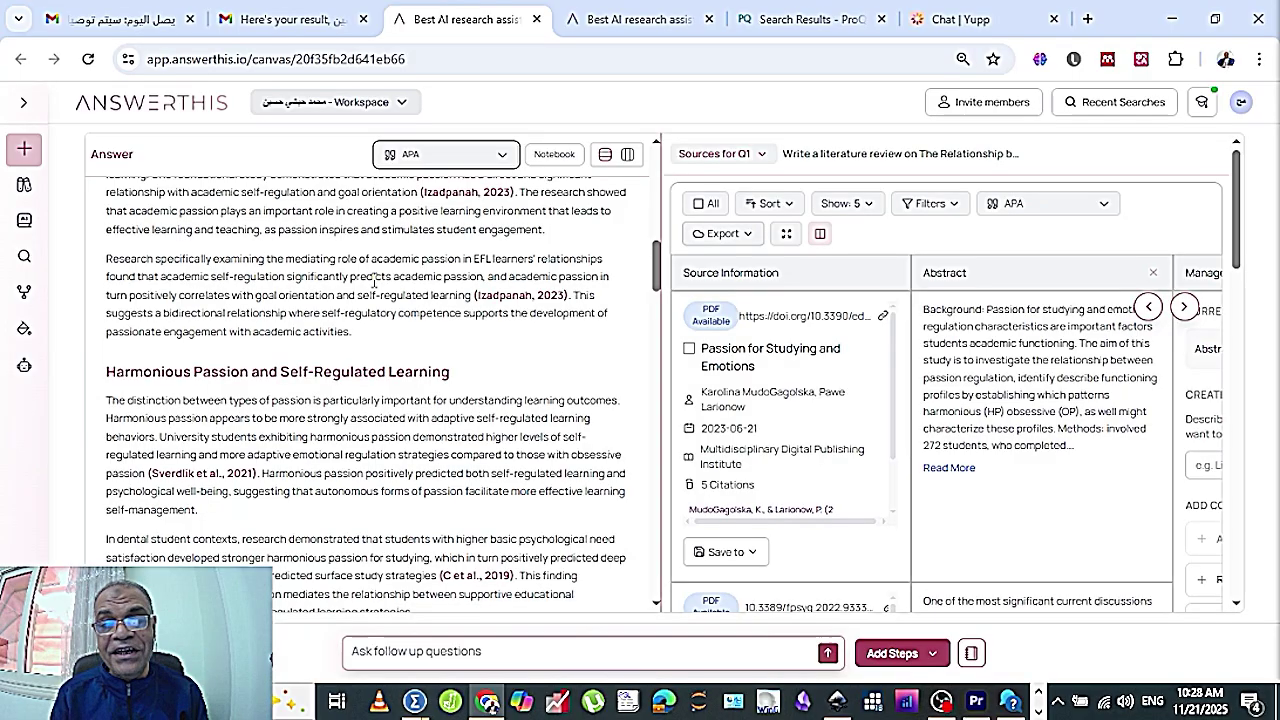
- Trace the 2021 citation on harmonious passion and the 2019 citation on obsessive passion to their source entries
scroll(375, 282, "down", 2)
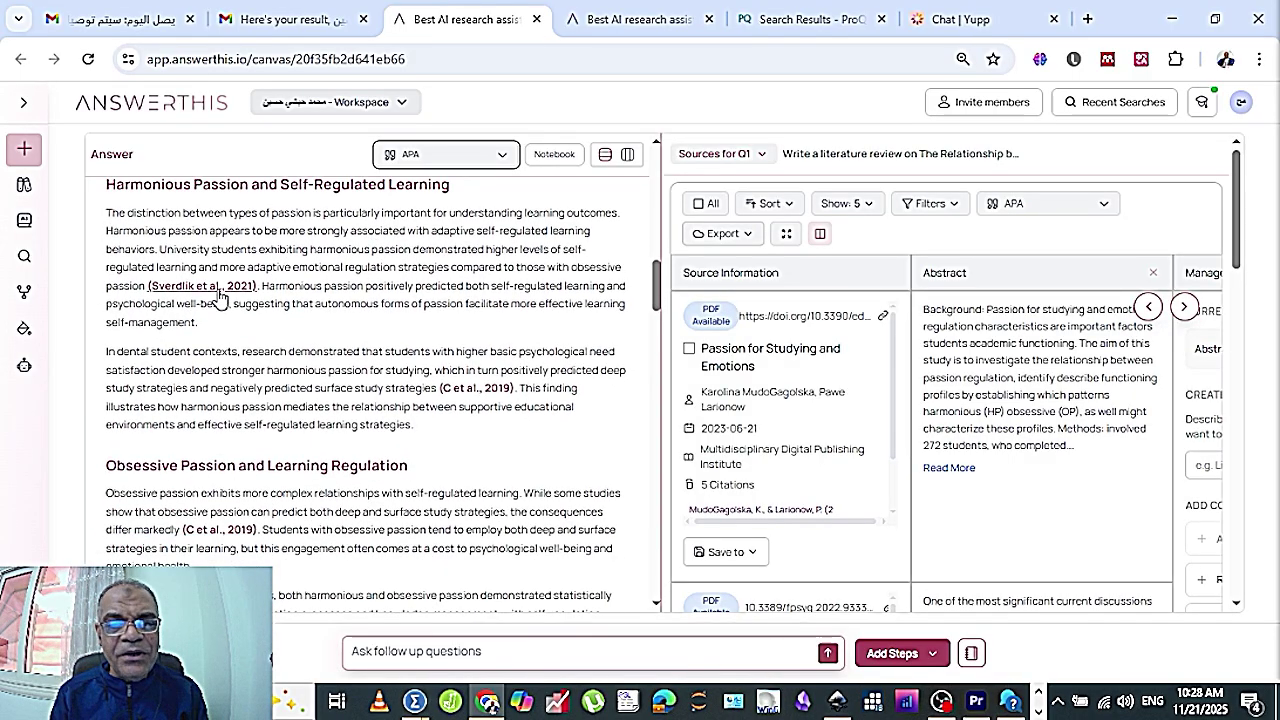
left_click(238, 290)
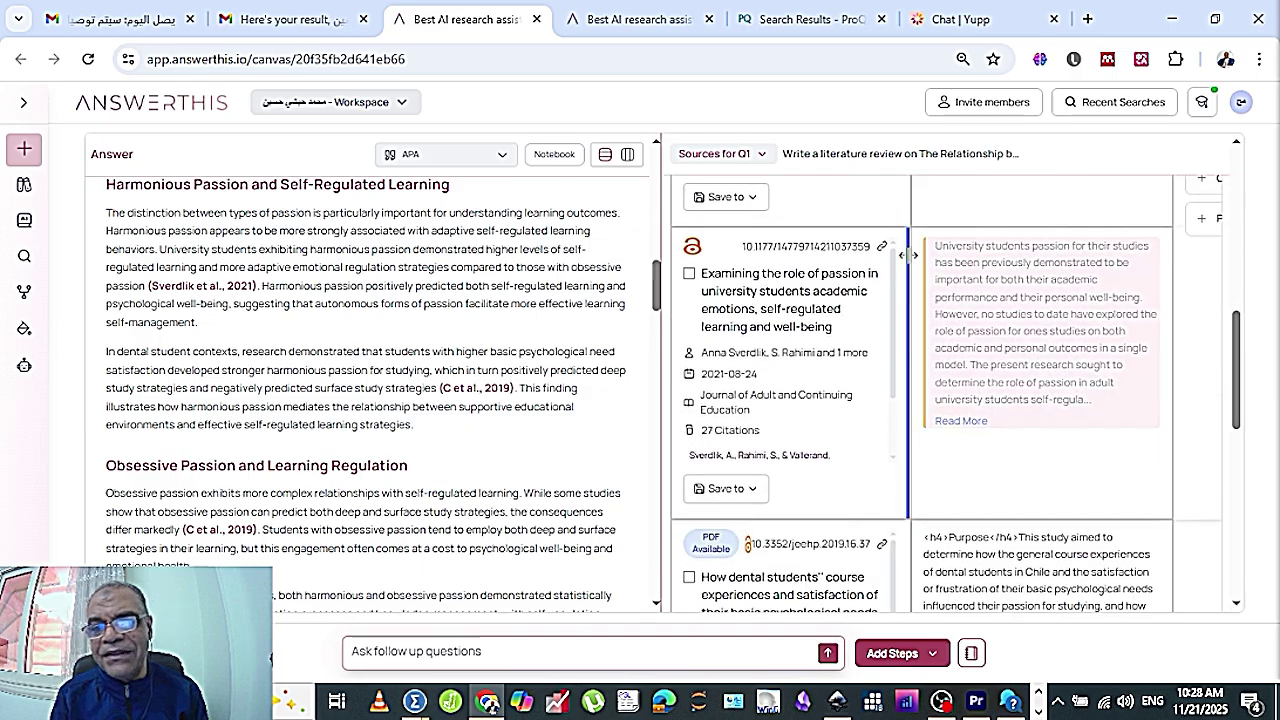
scroll(827, 320, "up", 2)
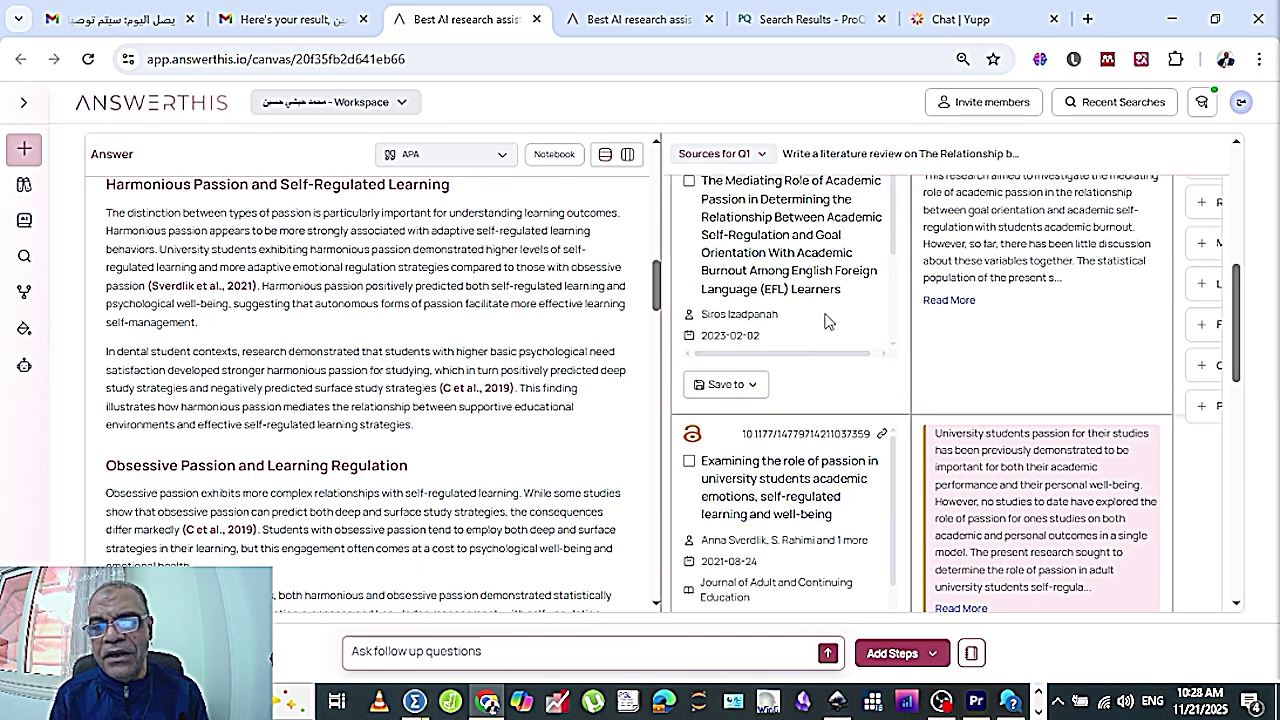
scroll(827, 320, "down", 3)
scroll(289, 357, "down", 1)
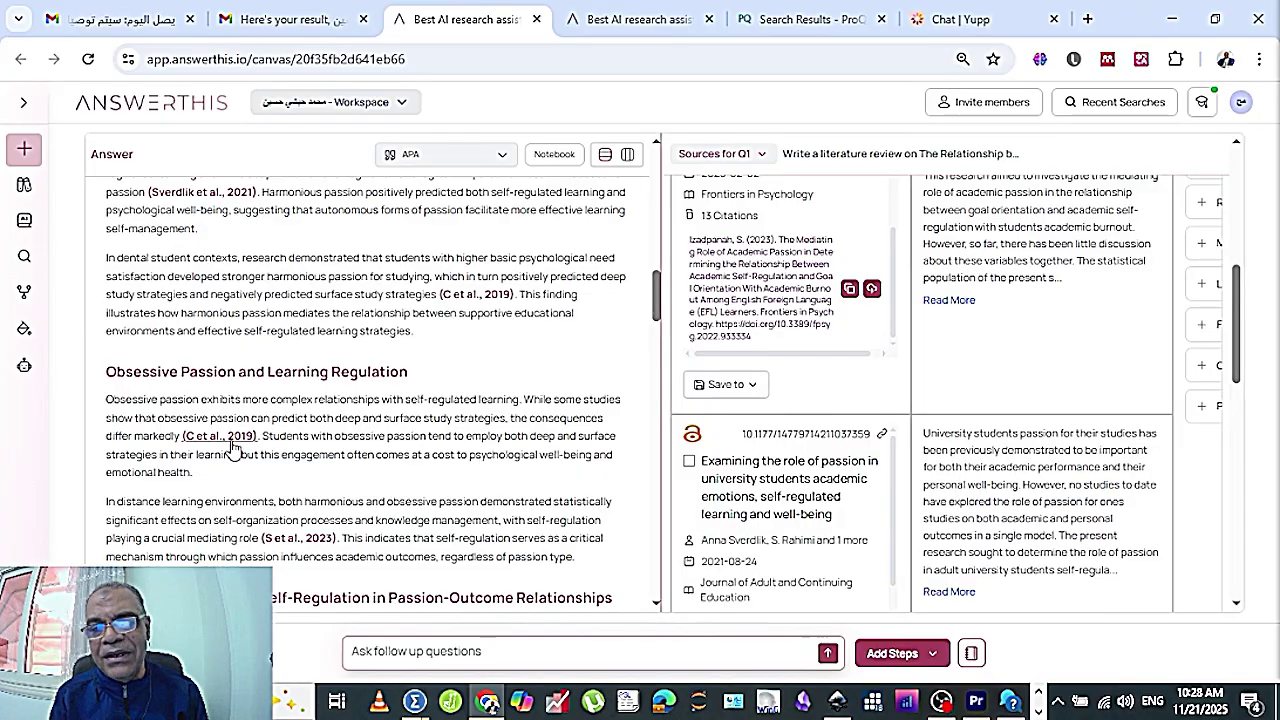
left_click(232, 450)
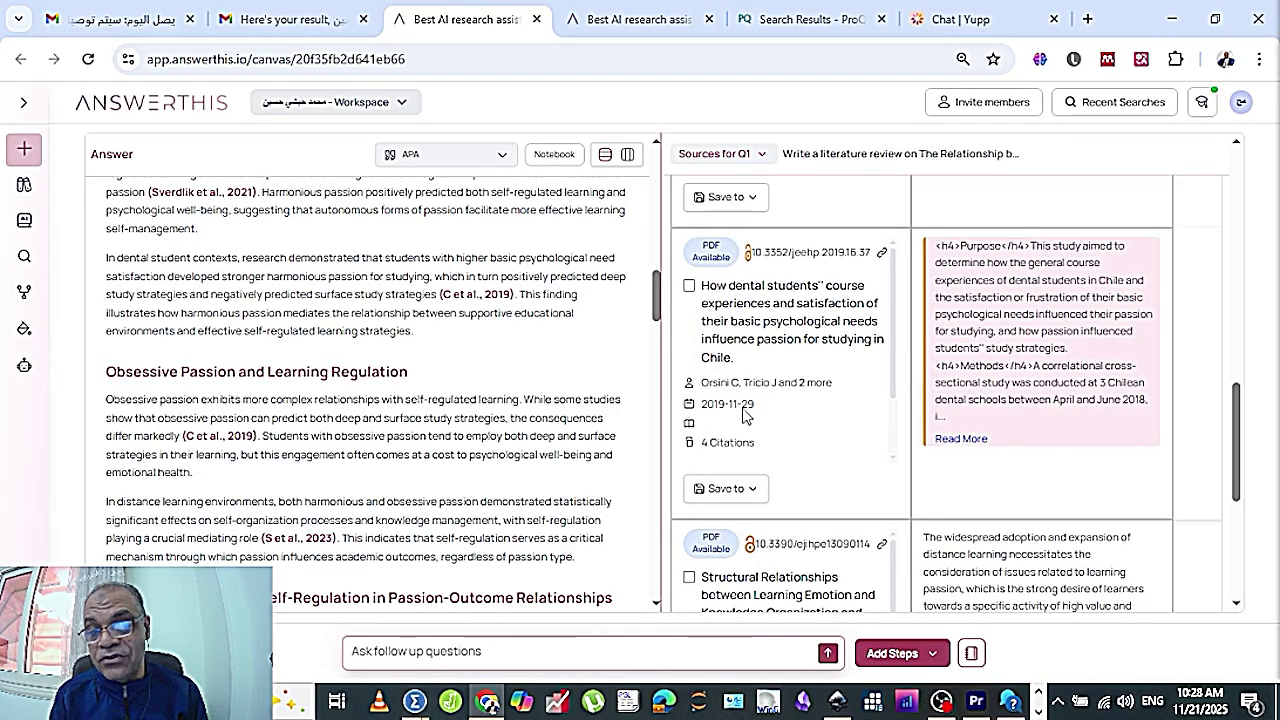
- Save the Chilean dental students paper to a new project titled "Academic passion", with description Others and domain Educational Psychology
left_click(750, 490)
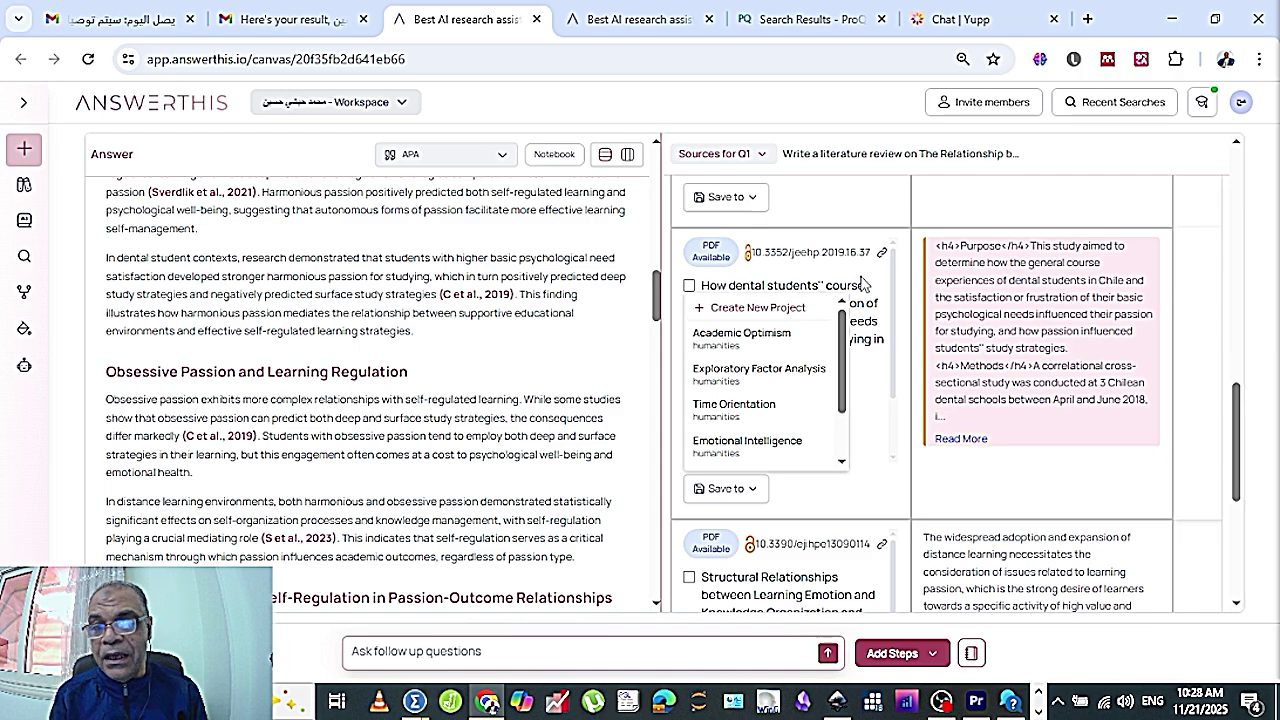
left_click(748, 308)
left_click(527, 370)
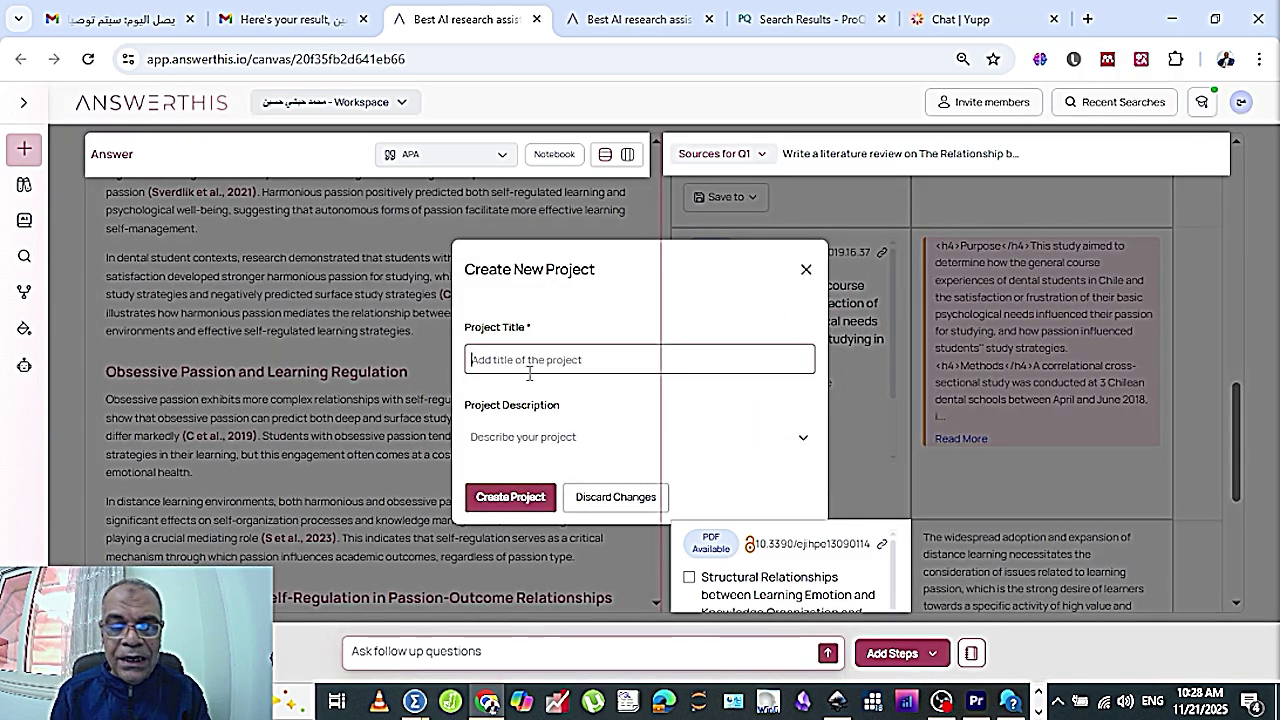
type("Academic passion")
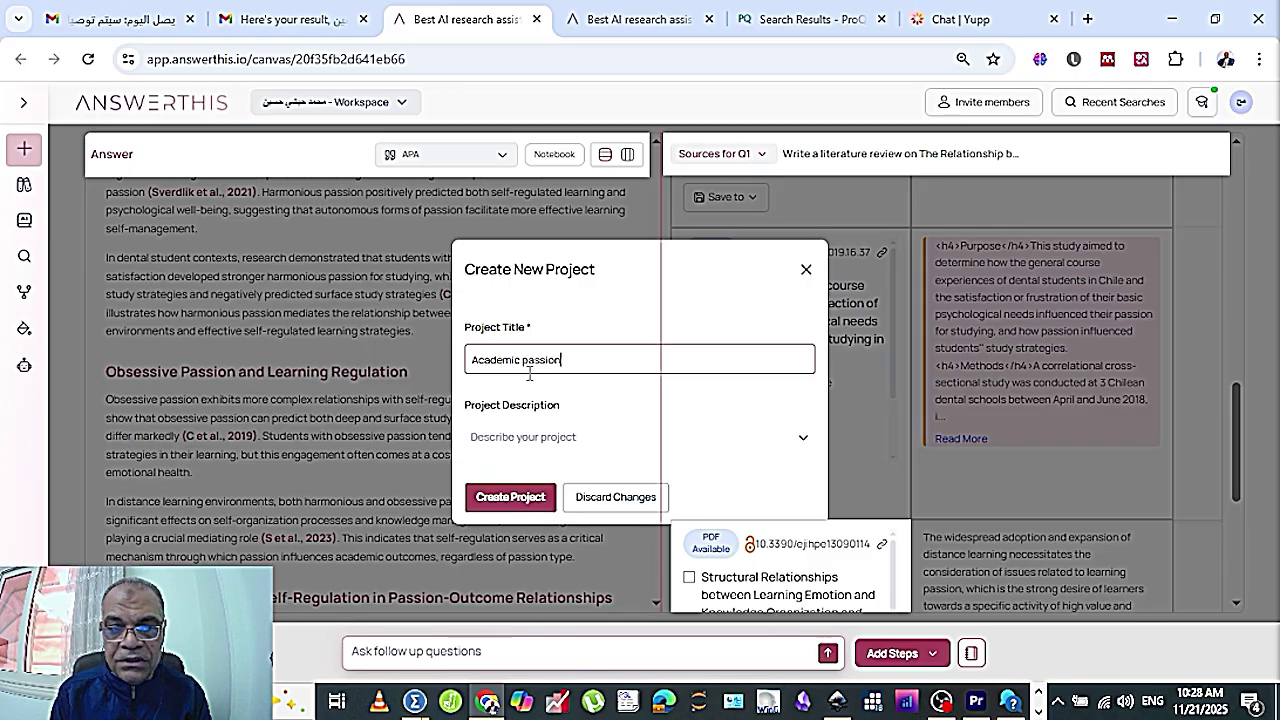
left_click(530, 505)
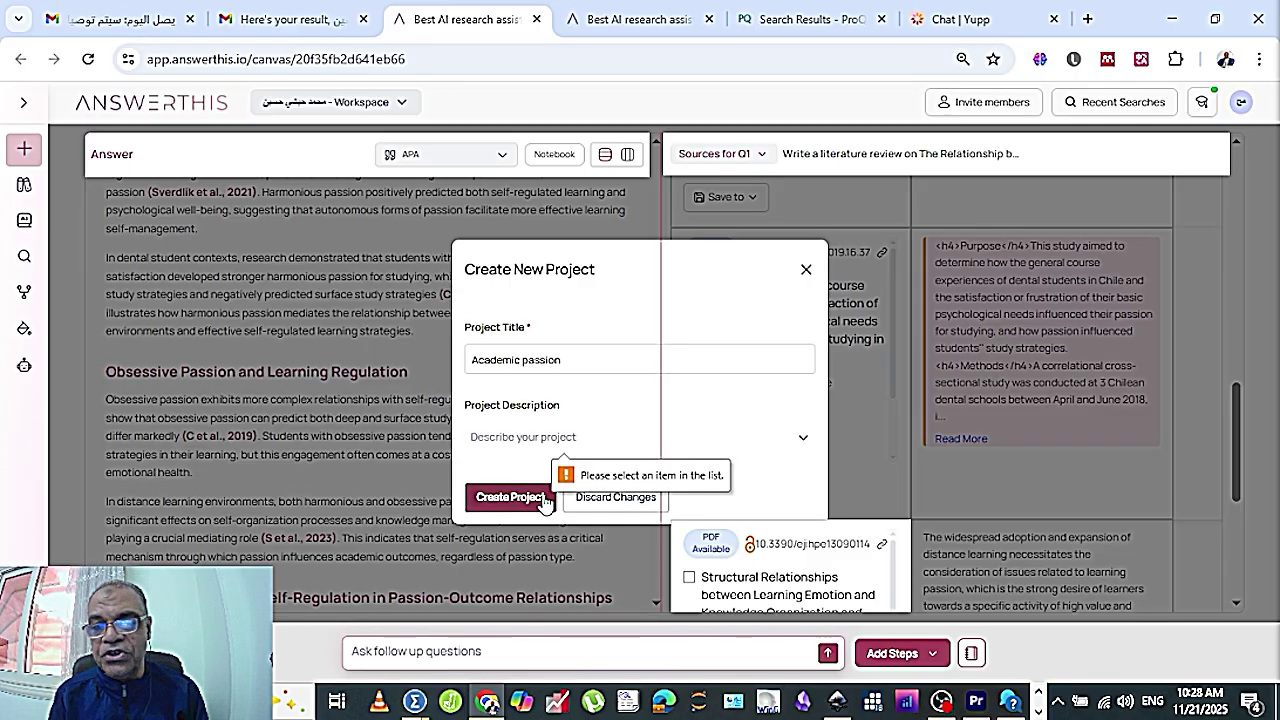
left_click(540, 440)
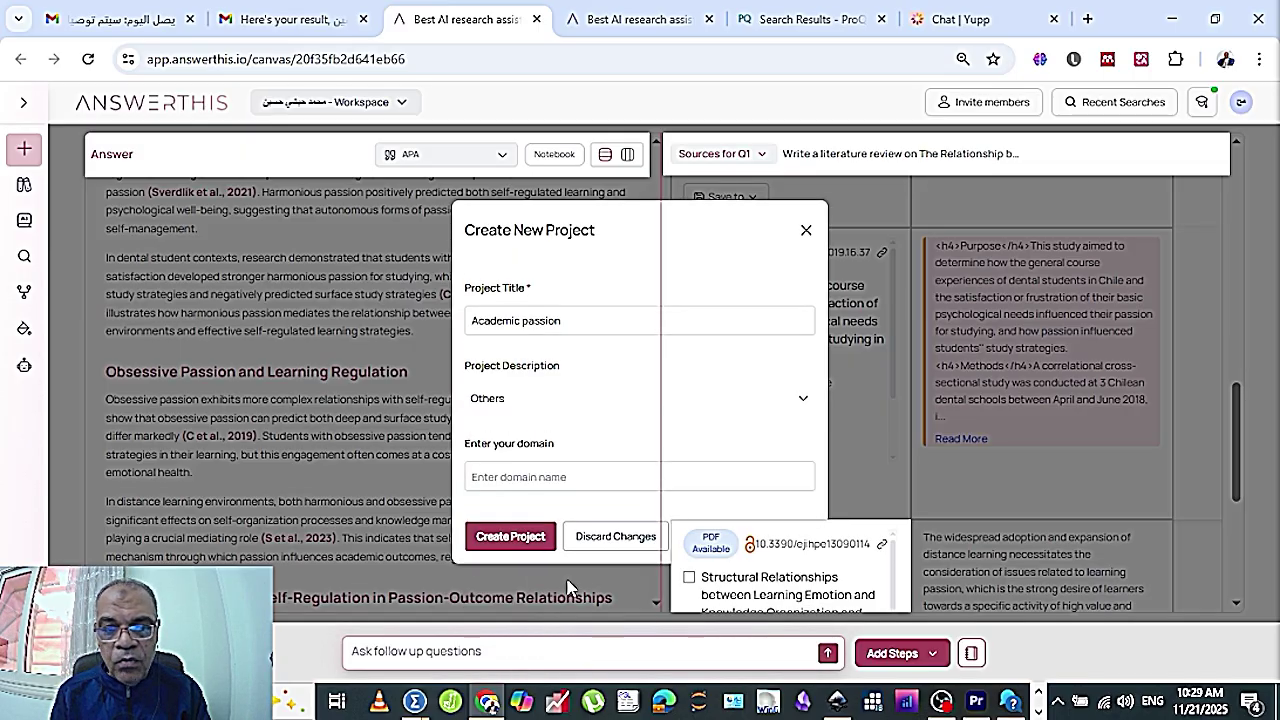
left_click(525, 540)
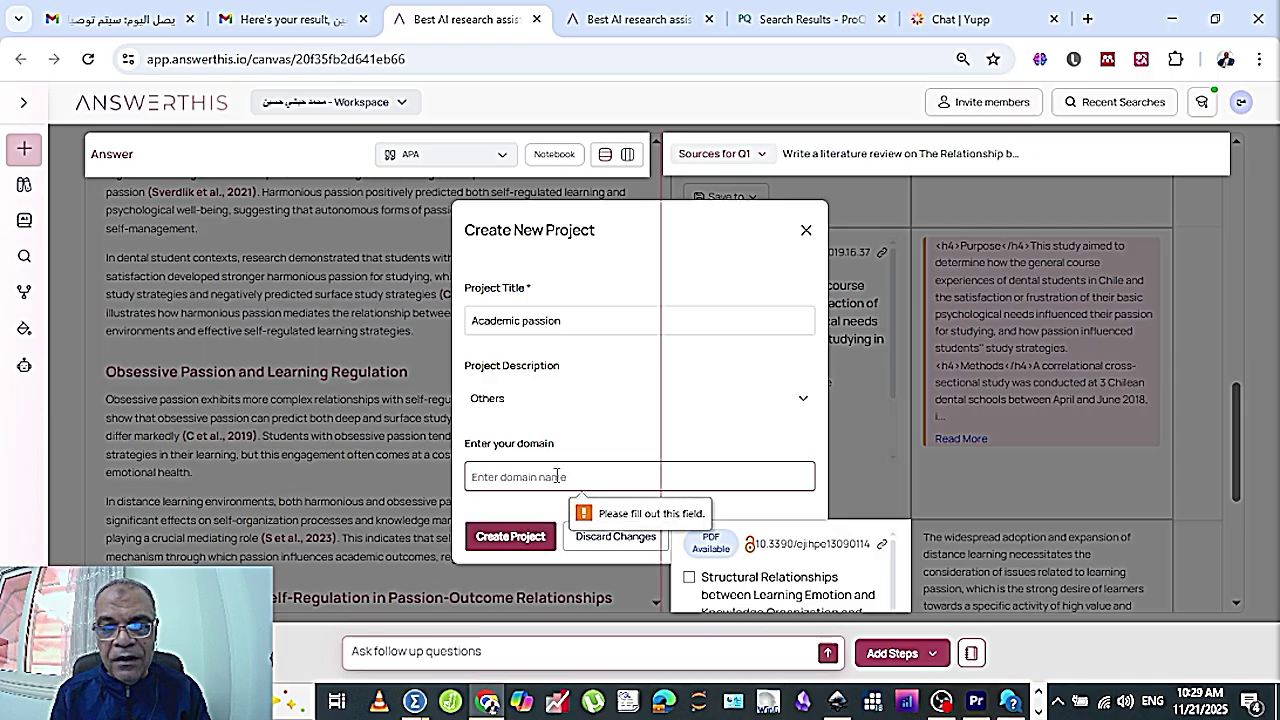
type("Educa")
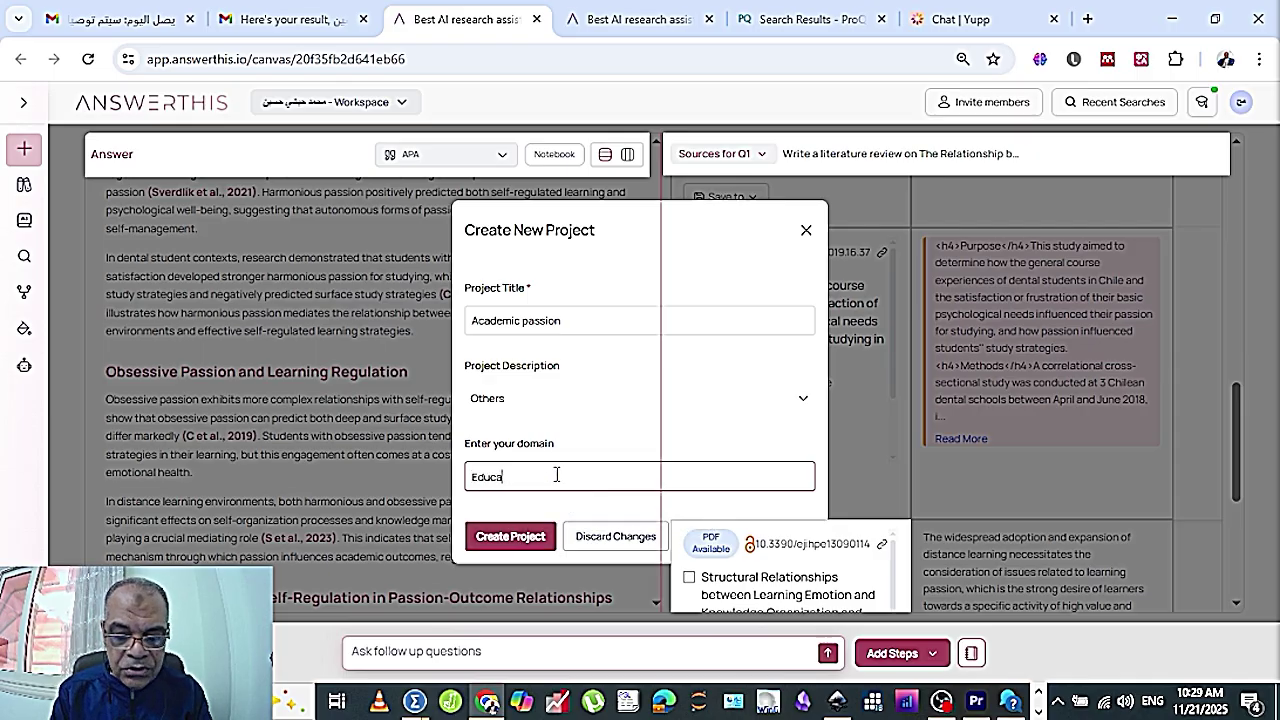
type("tional Psychology")
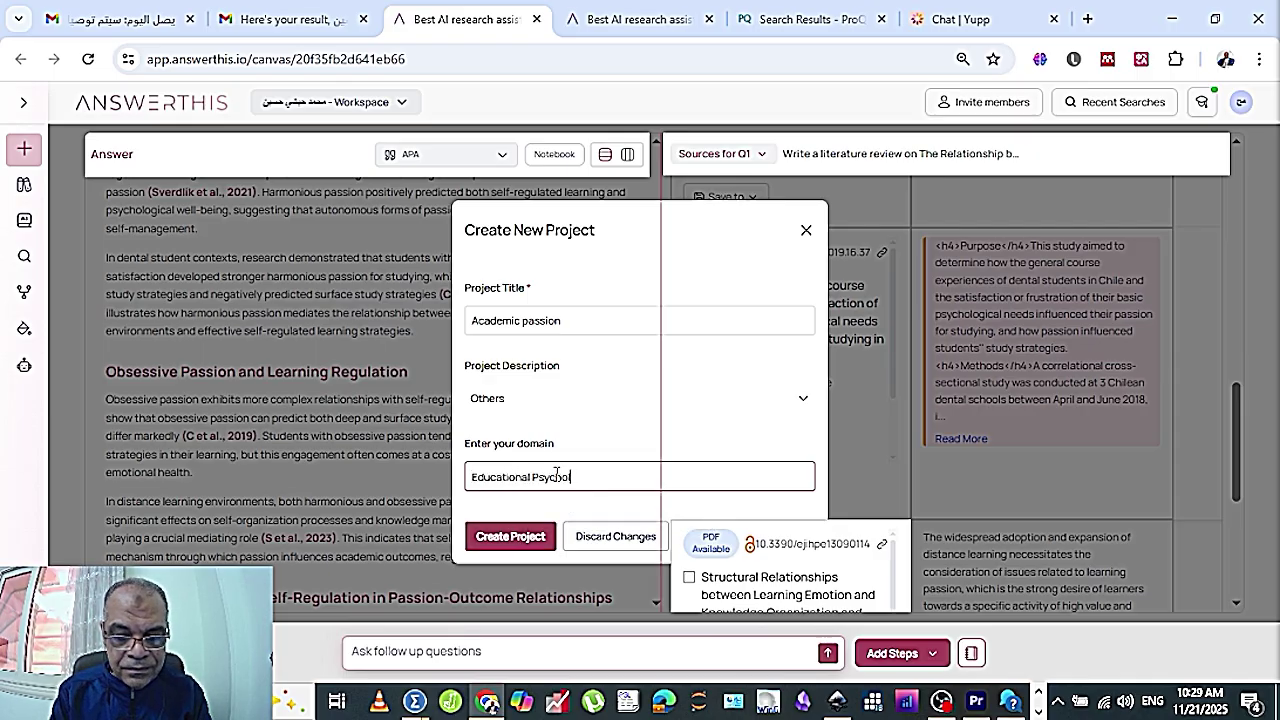
left_click(535, 534)
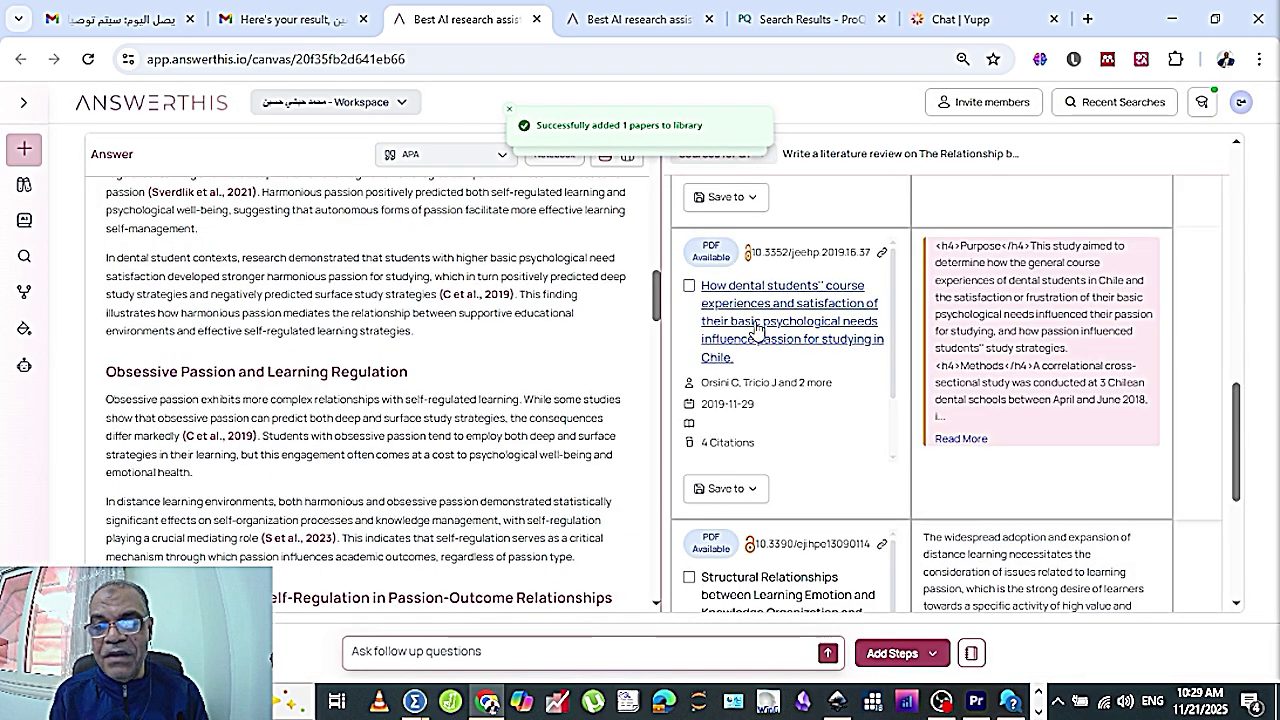
- Select the Chilean dental students paper and save it to the existing Academic passion project
left_click(758, 489)
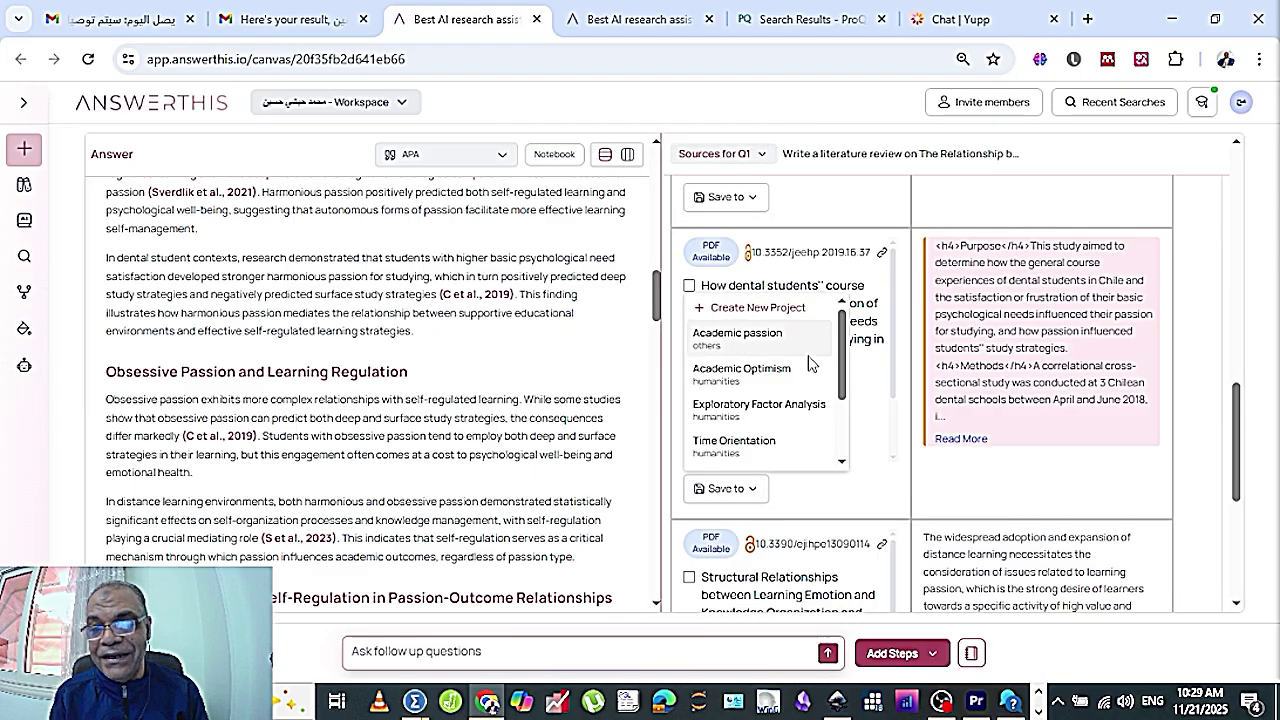
left_click(692, 288)
left_click(690, 287)
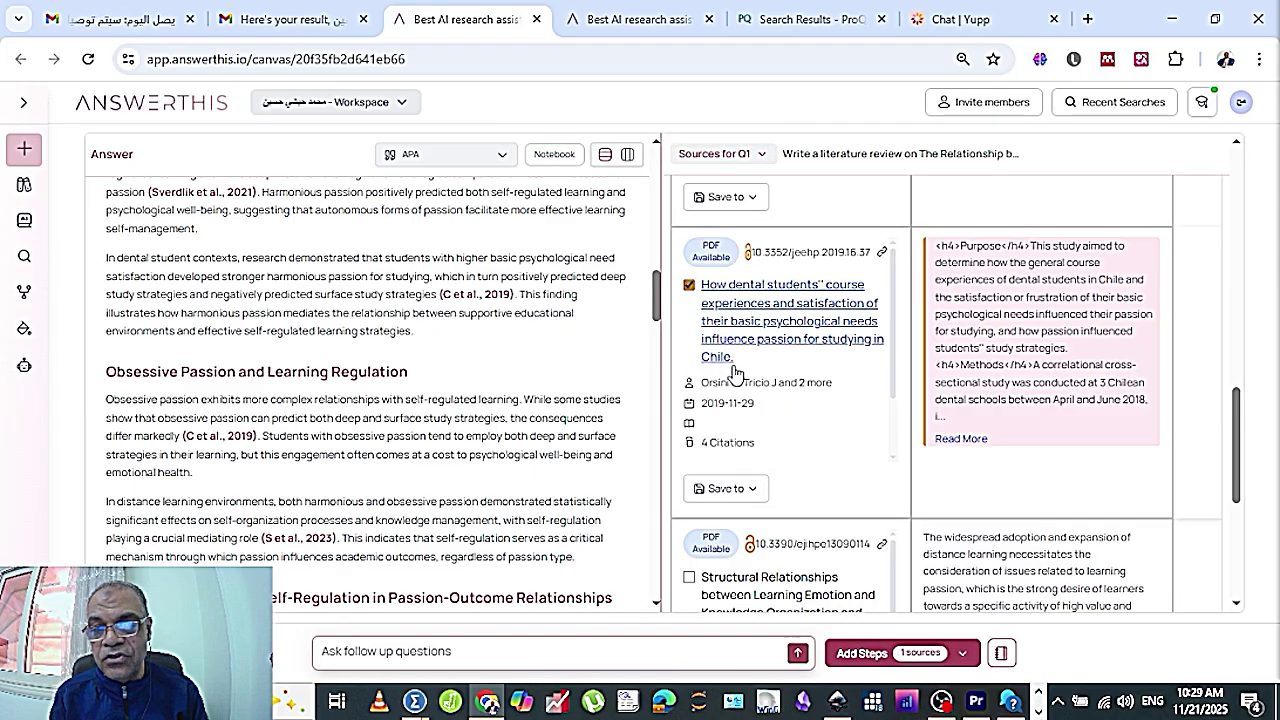
left_click(758, 495)
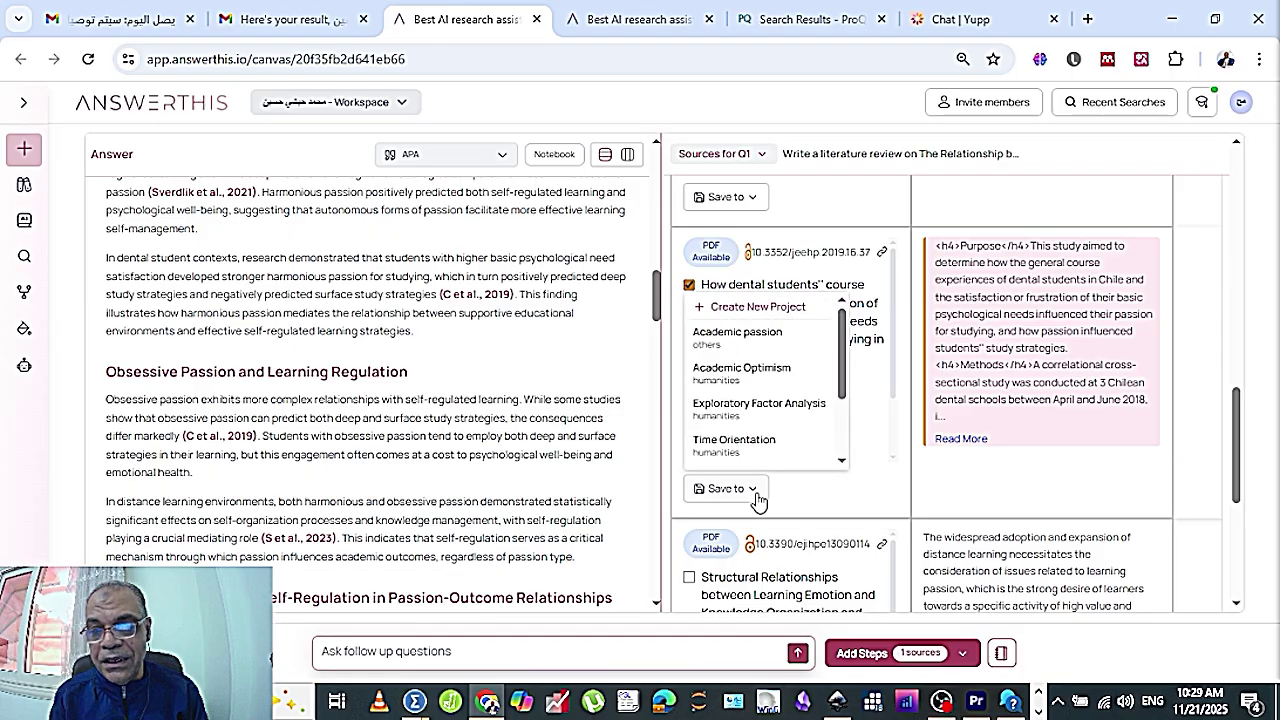
left_click(726, 340)
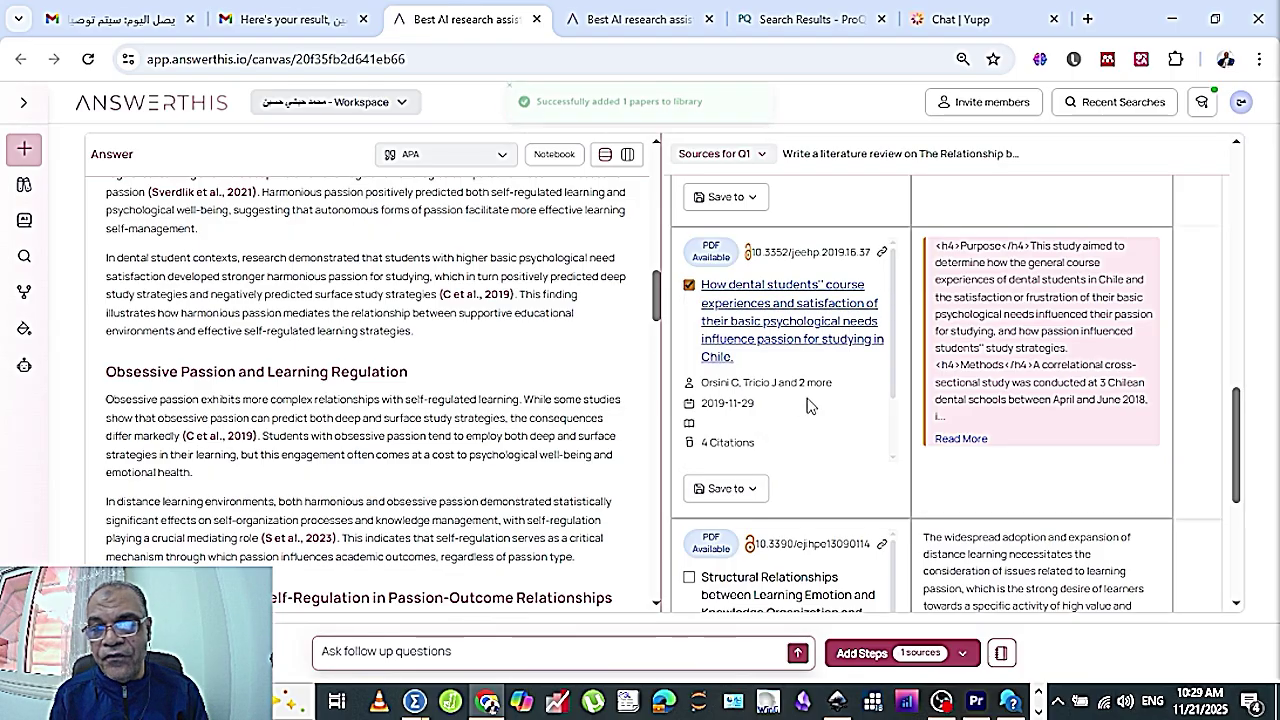
- Add the review's sentence on technology acceptance and self-regulated learning to the Academic Passion notebook, and open that notebook
scroll(787, 308, "down", 1)
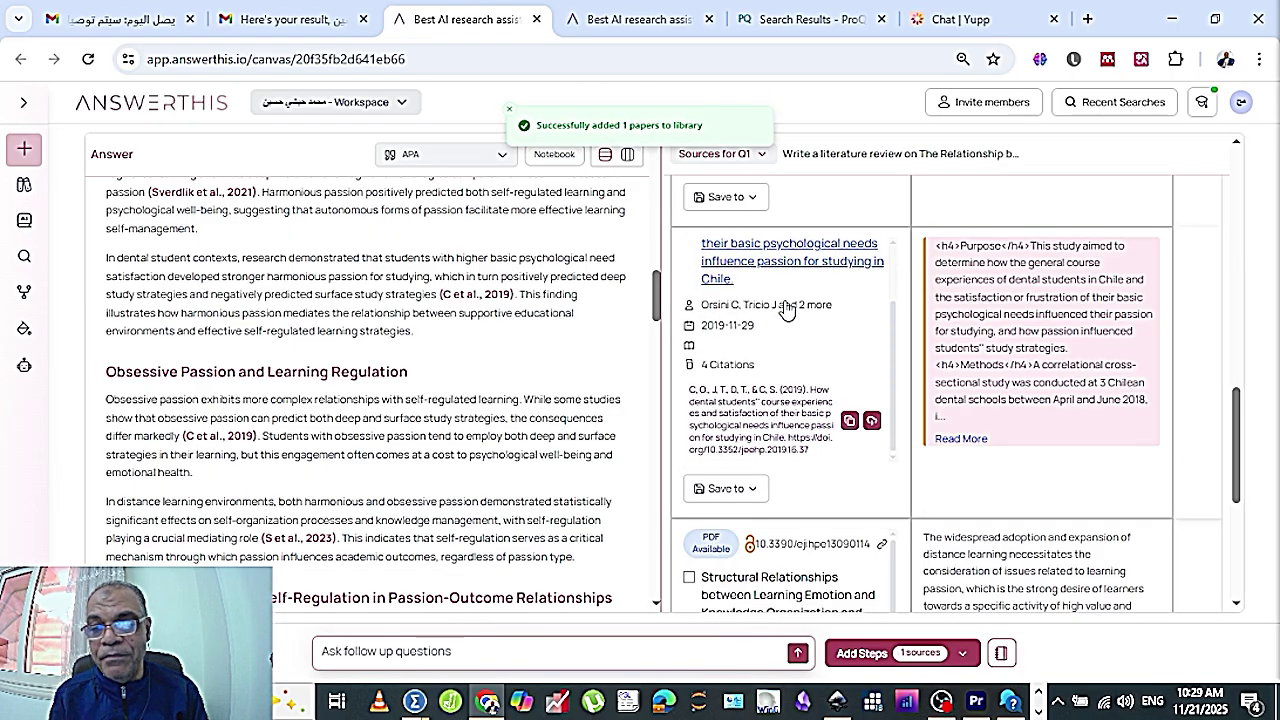
scroll(962, 282, "down", 2)
scroll(958, 281, "up", 3)
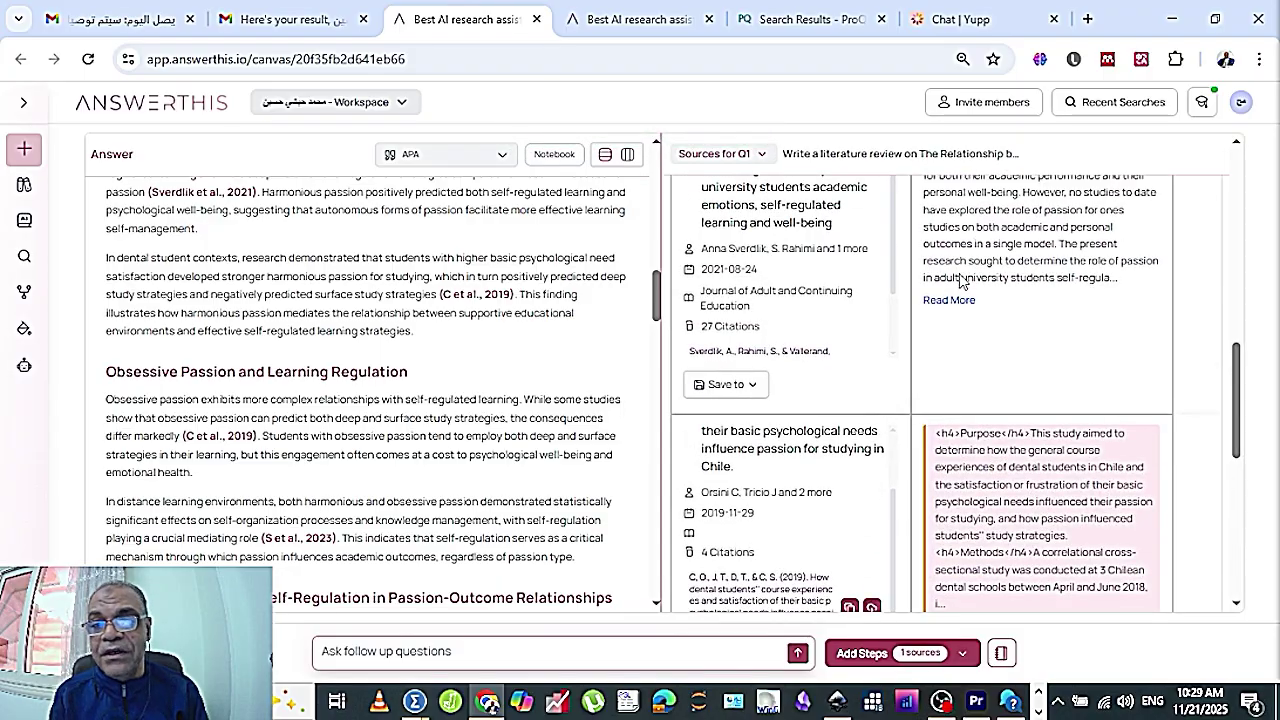
scroll(492, 291, "down", 1)
scroll(492, 291, "down", 10)
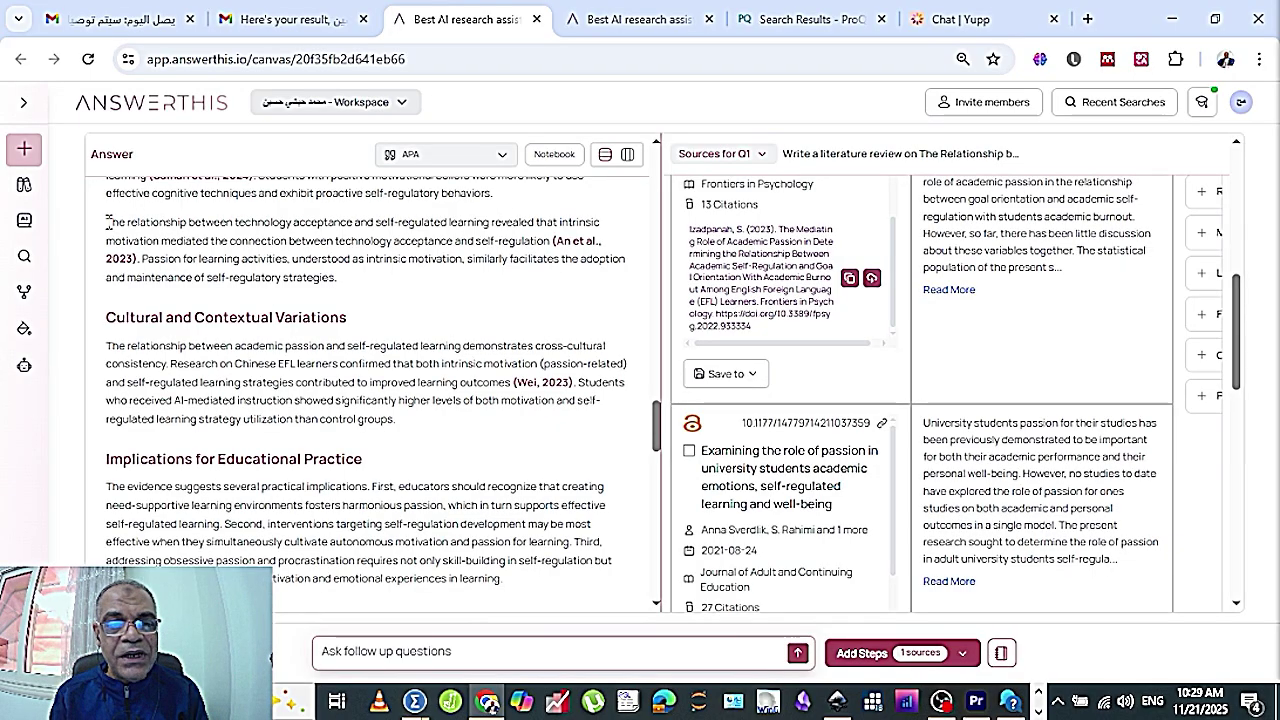
left_click_drag(124, 231, 140, 261)
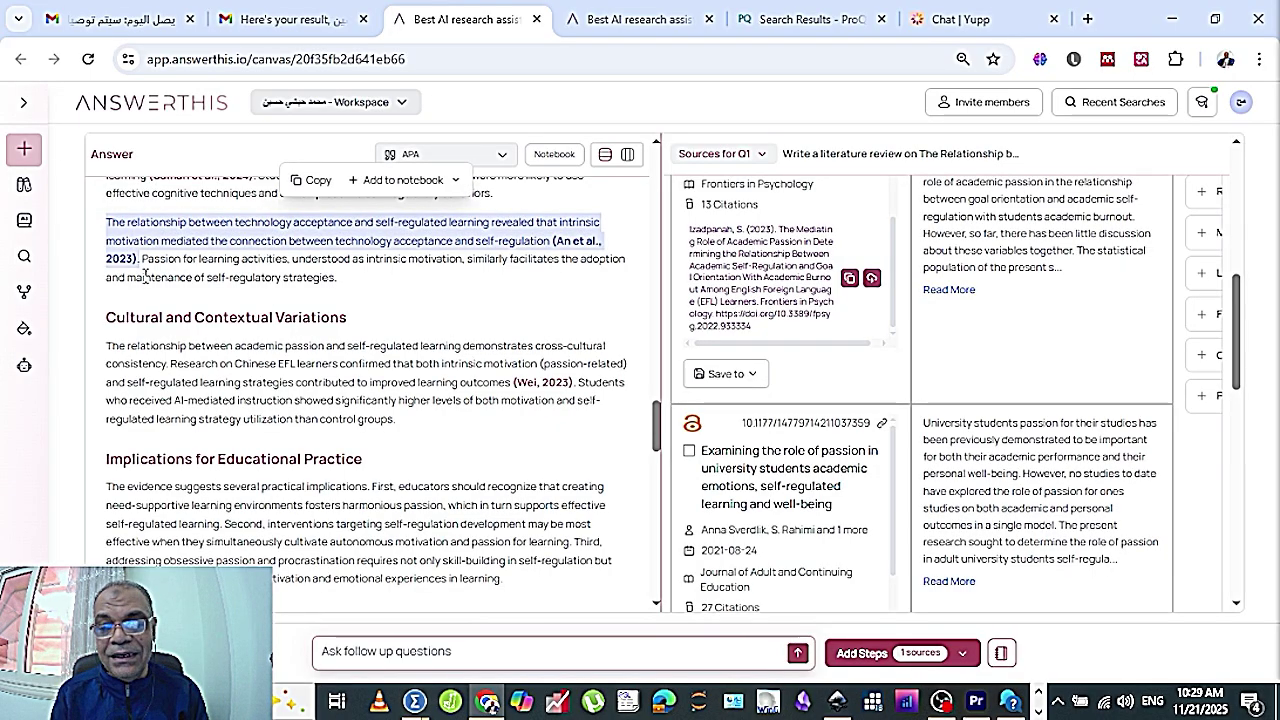
left_click(404, 186)
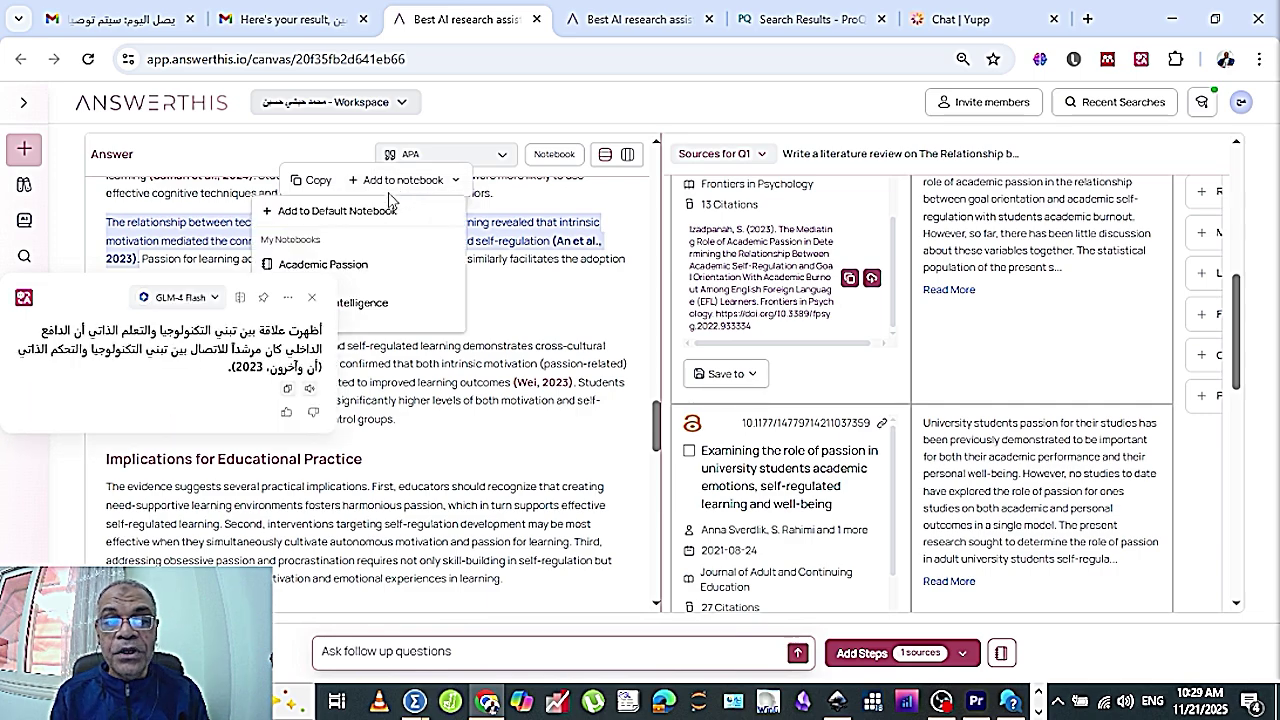
left_click(346, 266)
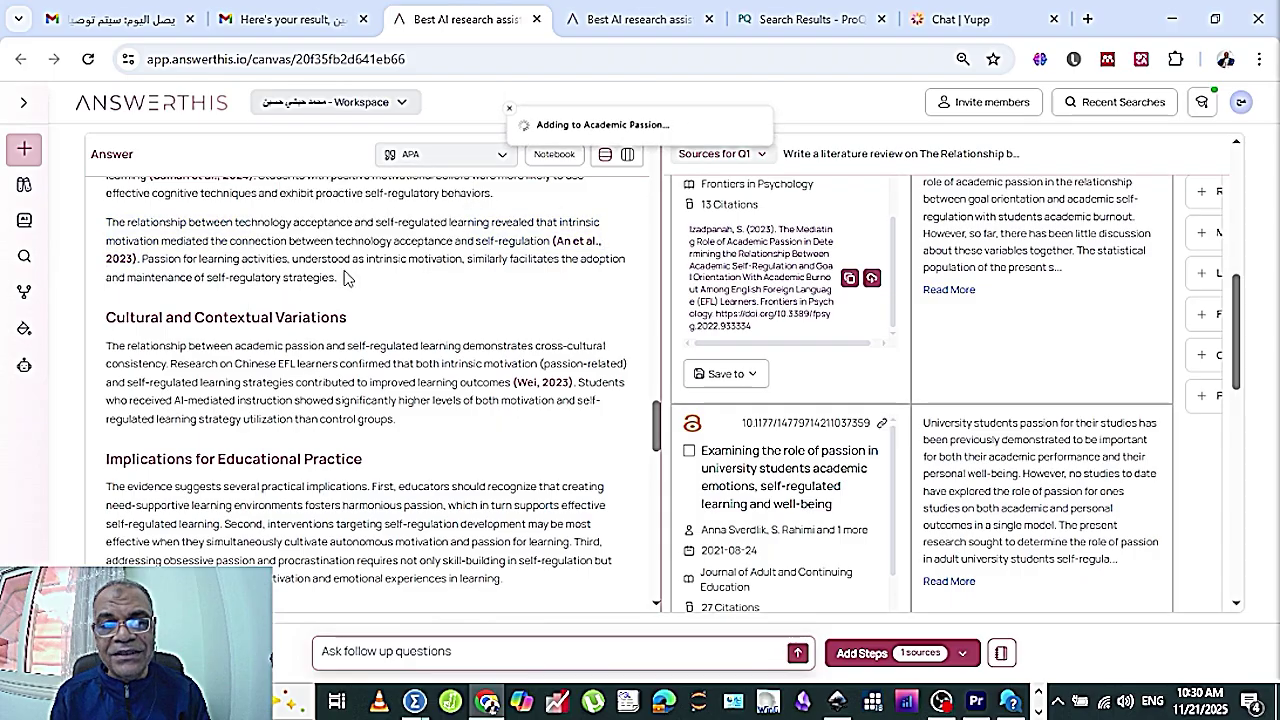
left_click(628, 153)
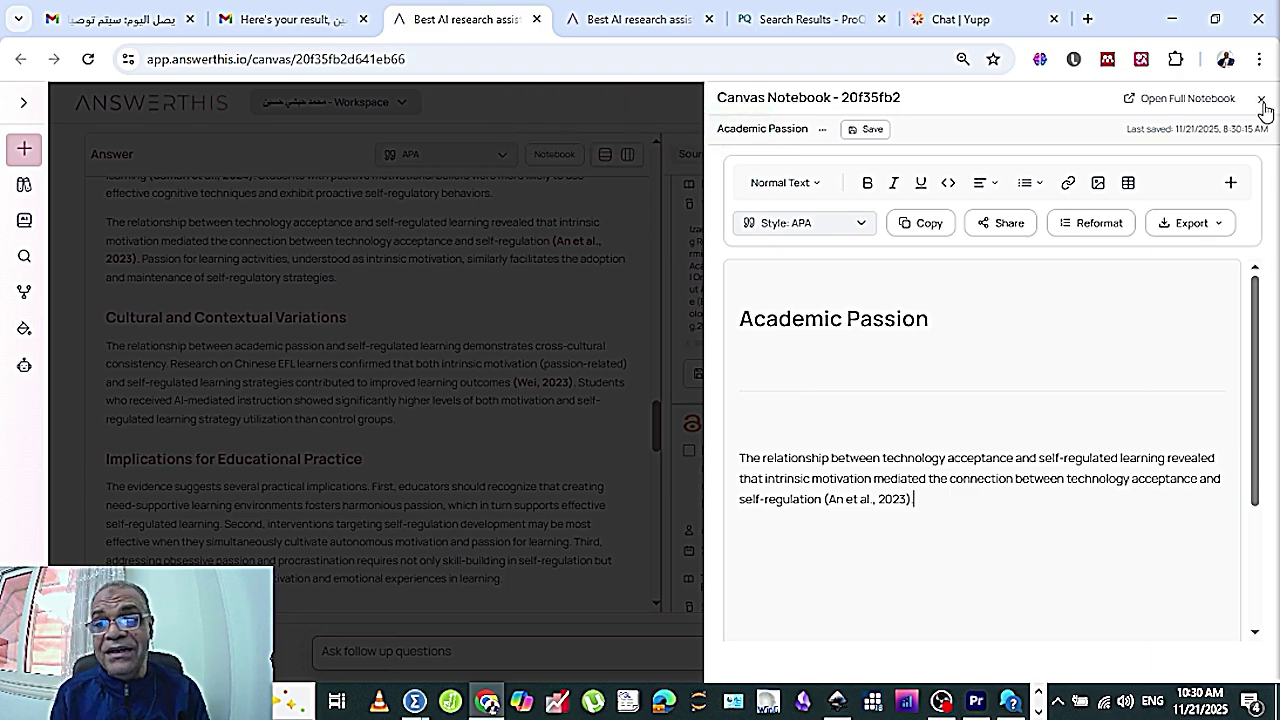
- Close the notebook and read the rest of the literature review down to its citations and applied search filters
left_click(1262, 103)
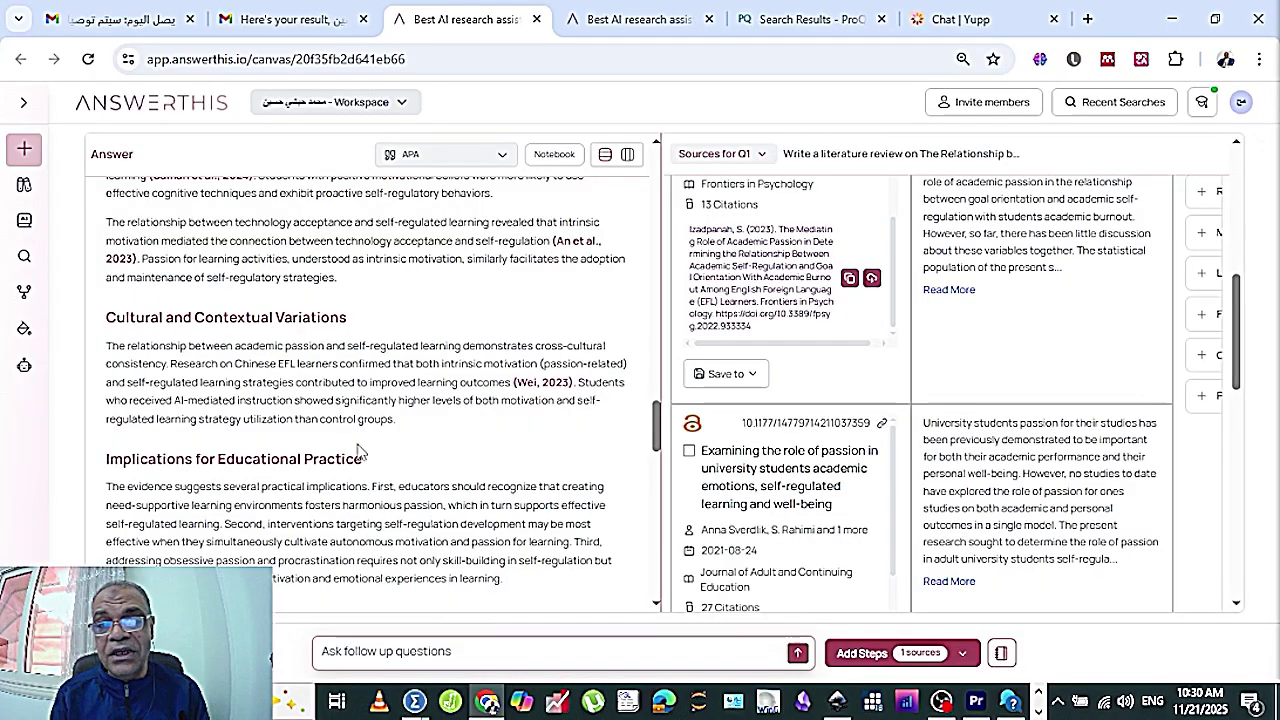
scroll(382, 375, "down", 10)
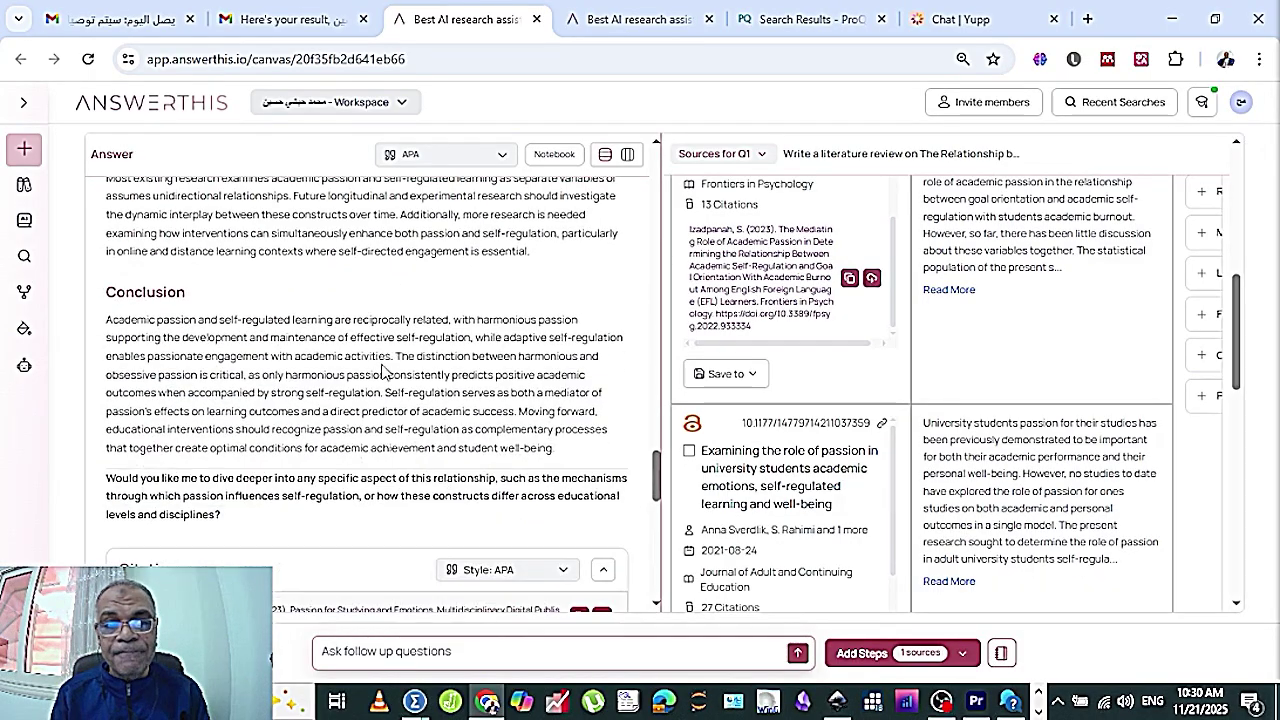
scroll(382, 372, "down", 8)
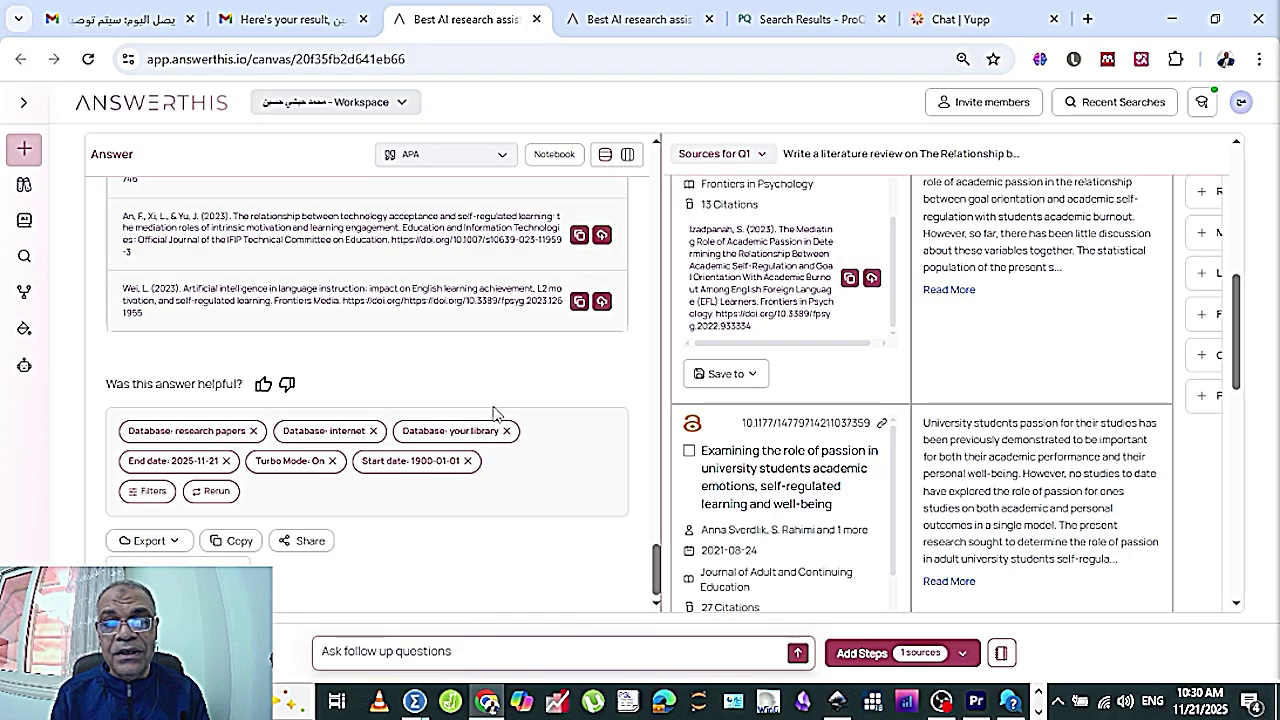
scroll(925, 362, "up", 8)
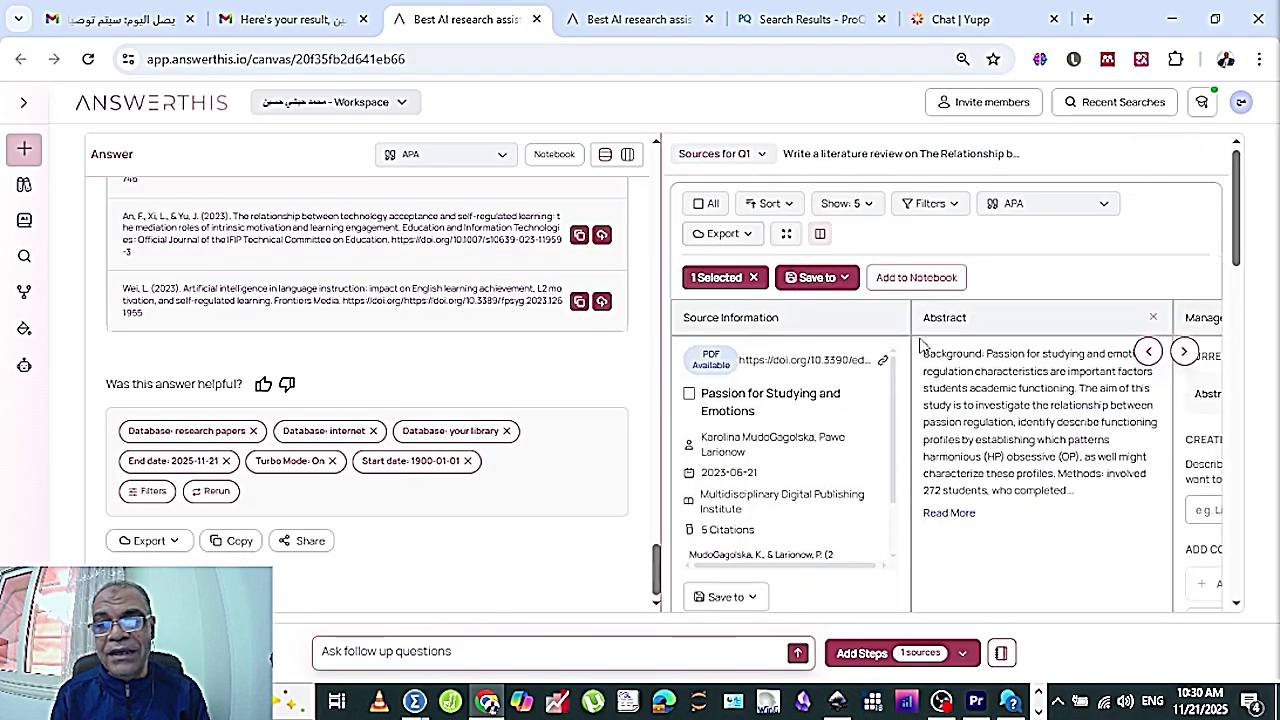
- Switch the answer to the stacked layout and go to the Q1 sources table below the review
left_click(628, 156)
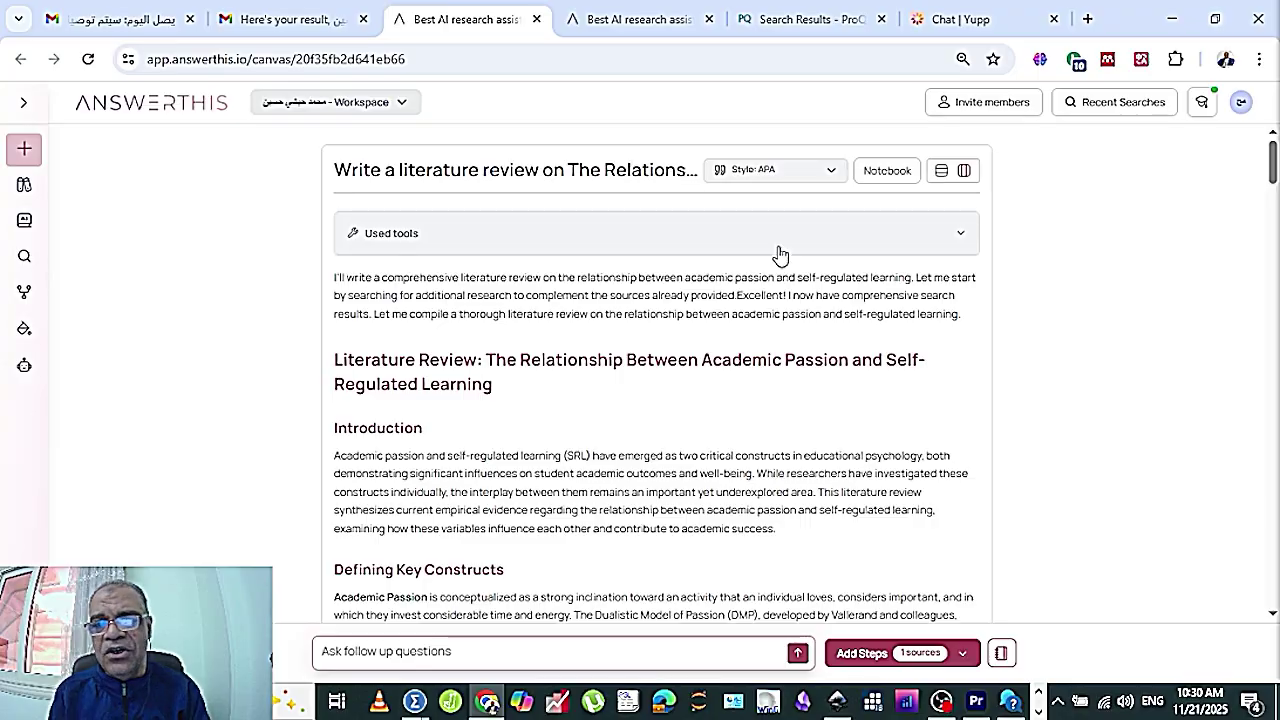
scroll(779, 253, "down", 1)
scroll(779, 250, "down", 20)
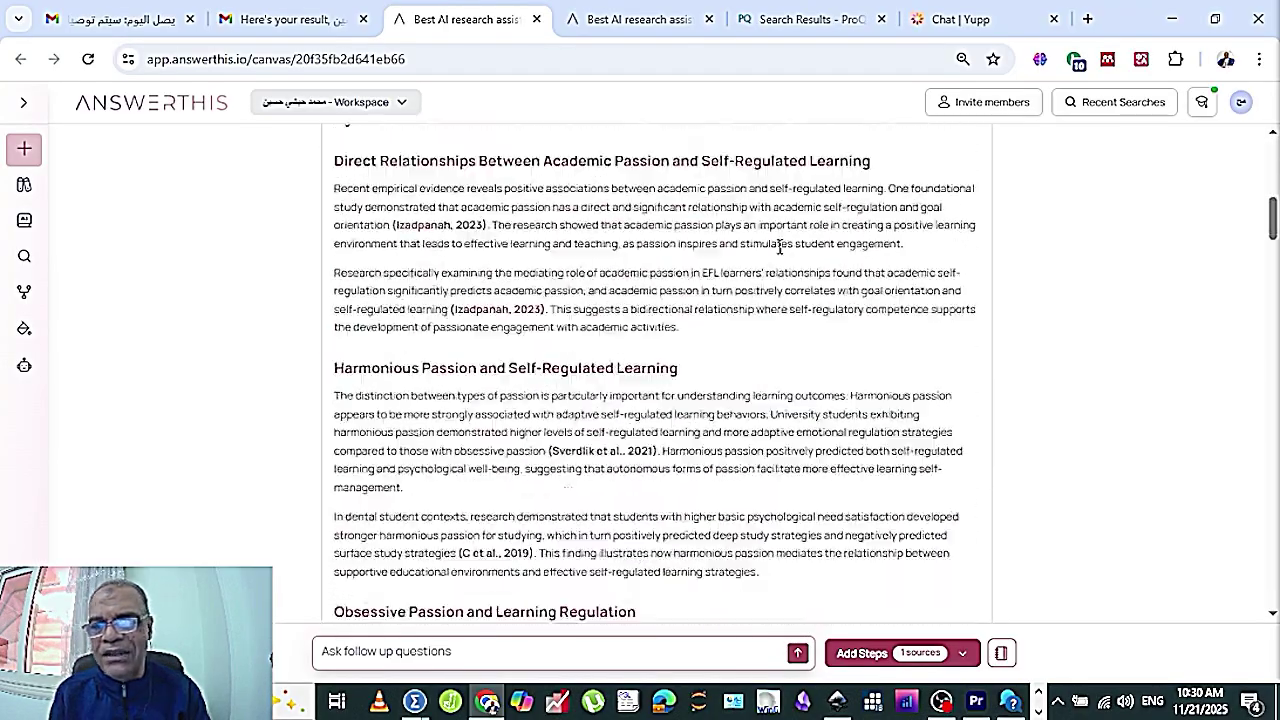
scroll(779, 247, "down", 10)
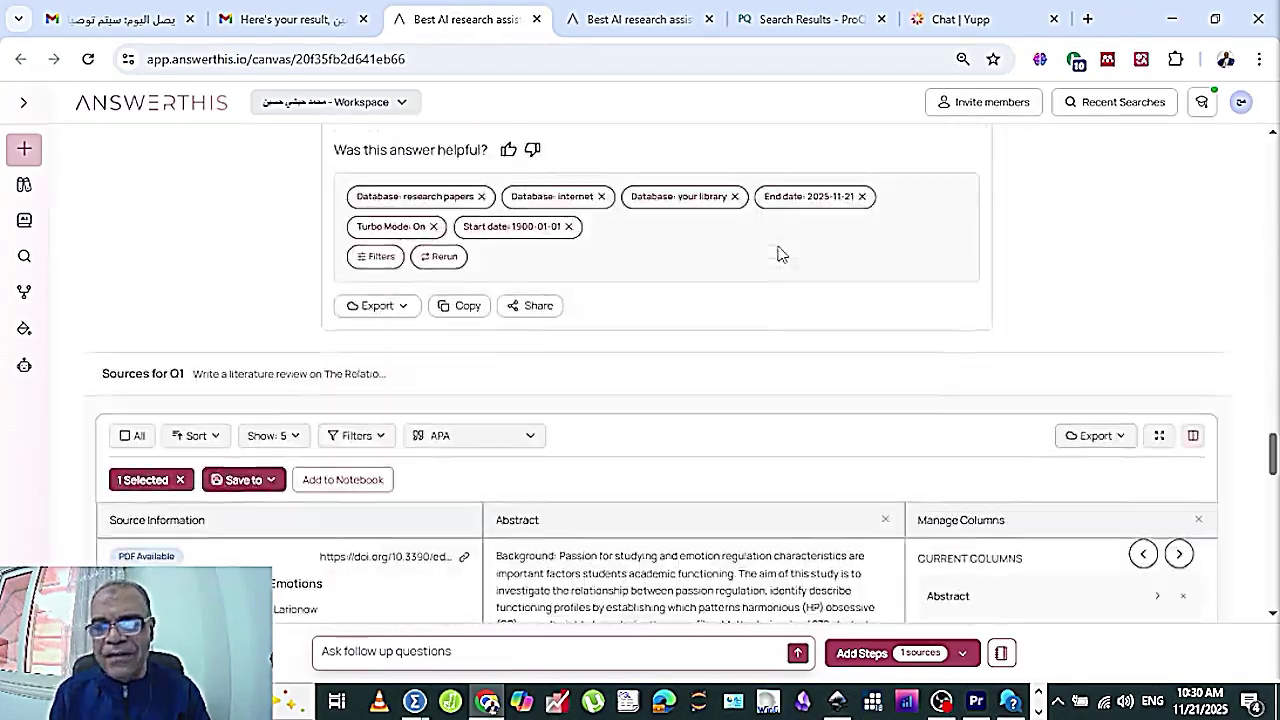
scroll(781, 253, "up", 2)
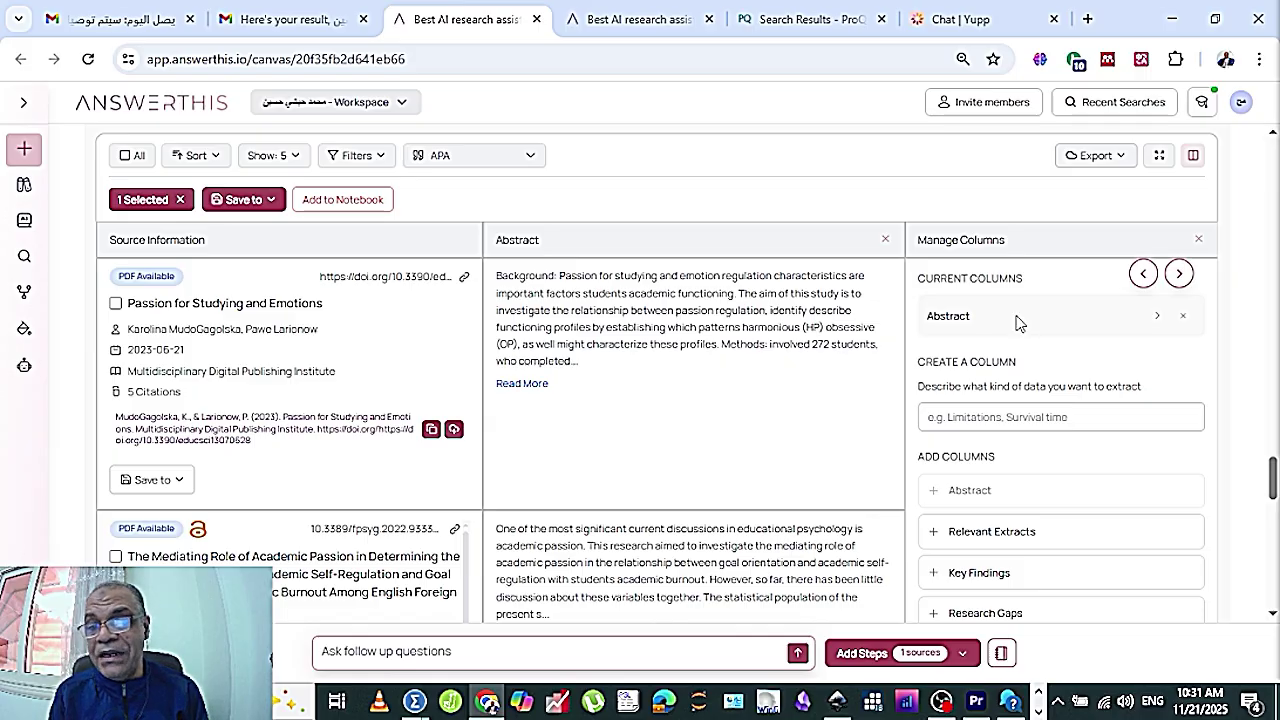
- Add a Research Gaps column to the Q1 sources table and bring it into view beside the column manager
scroll(1018, 322, "down", 2)
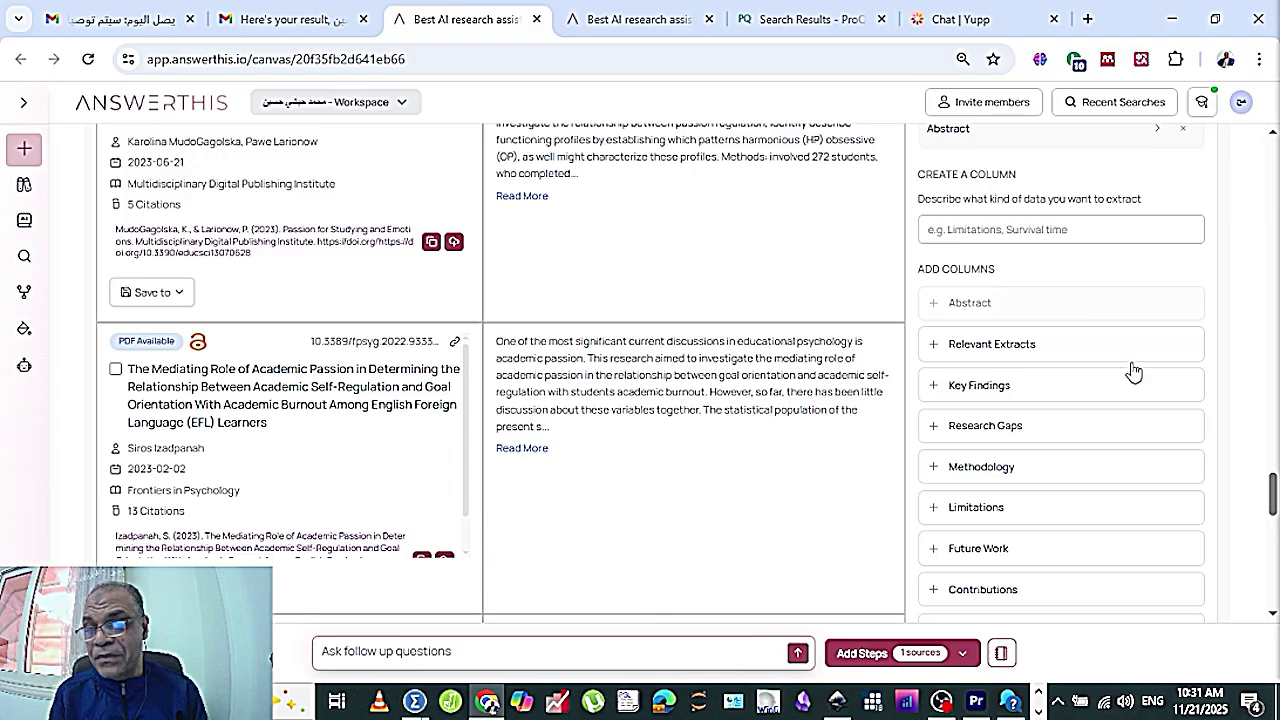
left_click(1030, 430)
scroll(1010, 323, "up", 2)
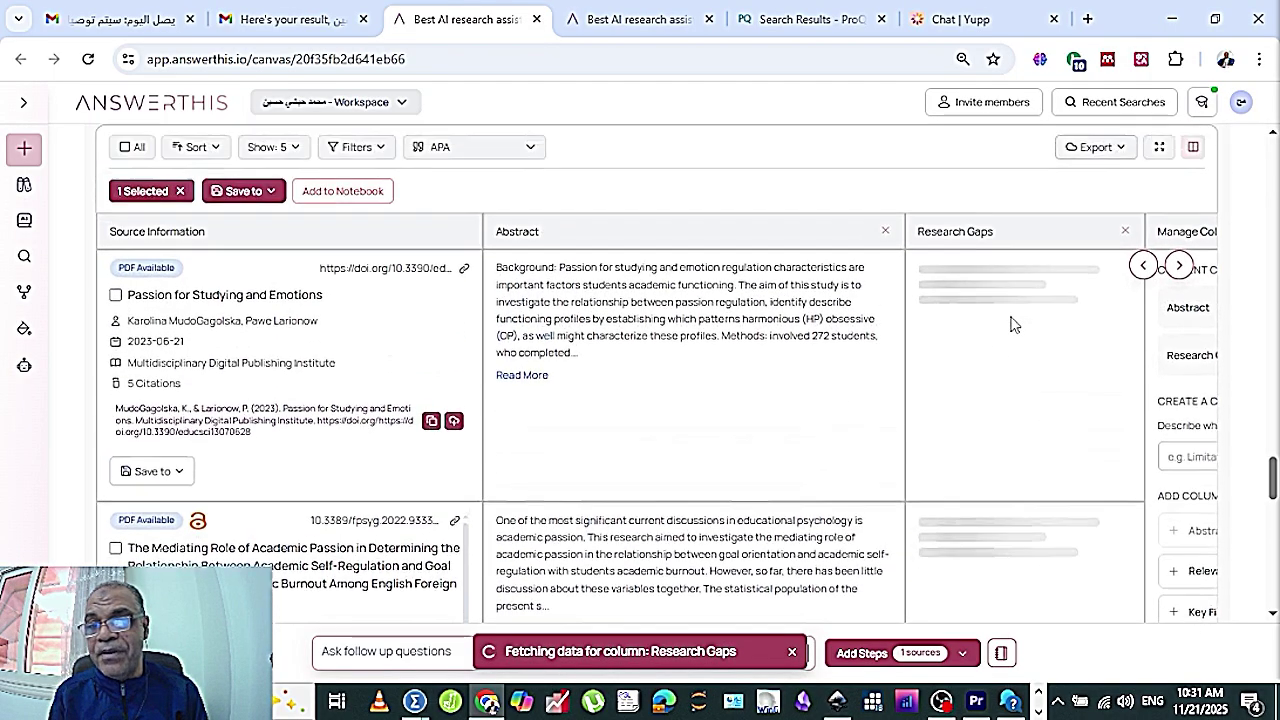
scroll(1010, 323, "up", 1)
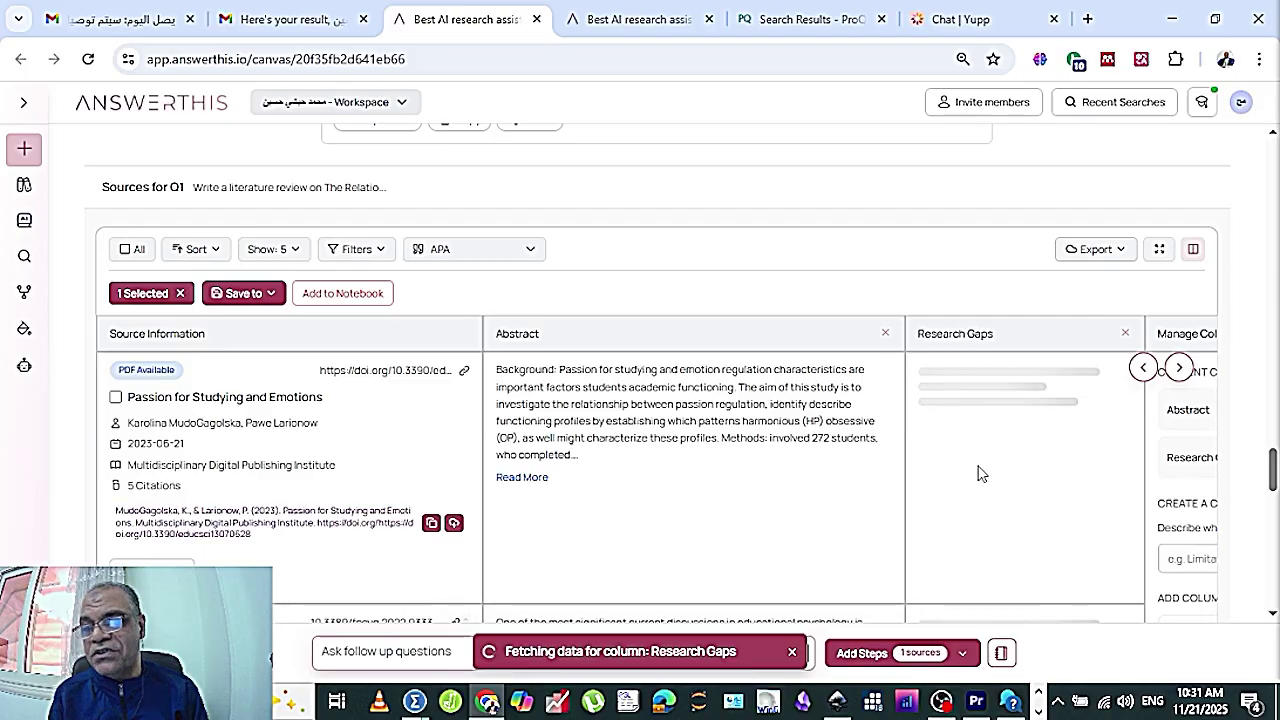
left_click(1179, 368)
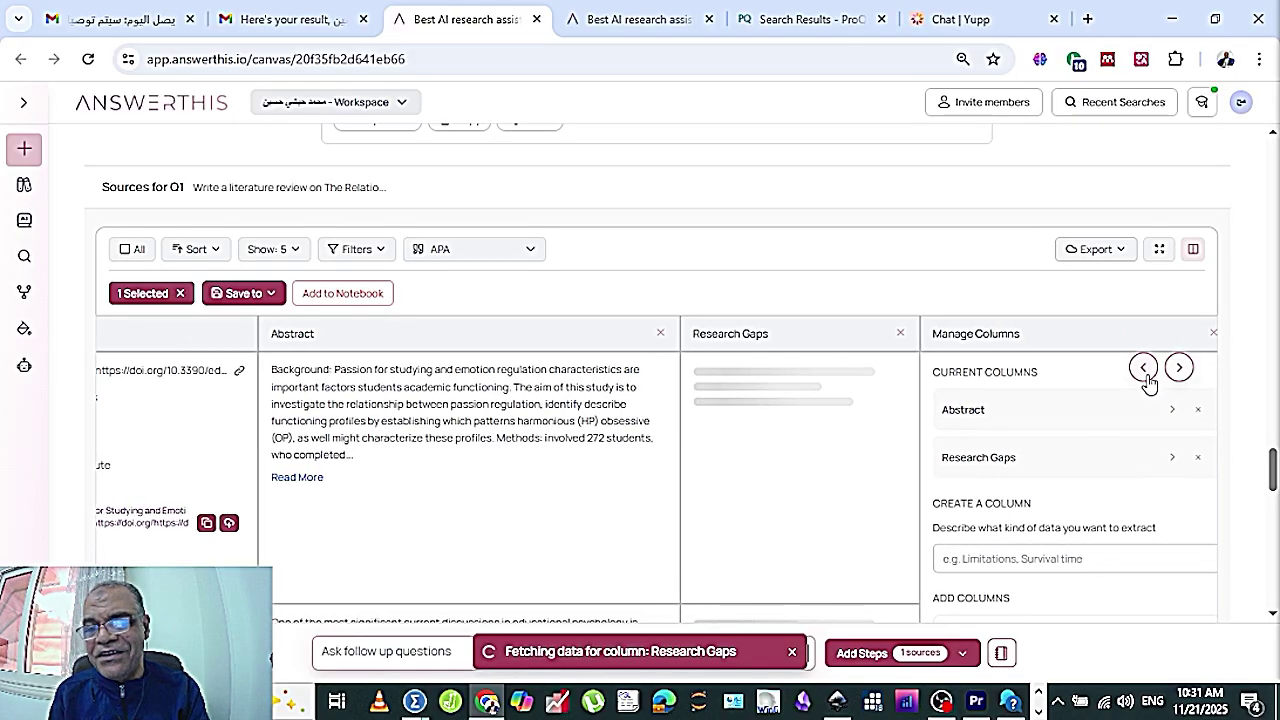
left_click(1145, 370)
left_click(1177, 370)
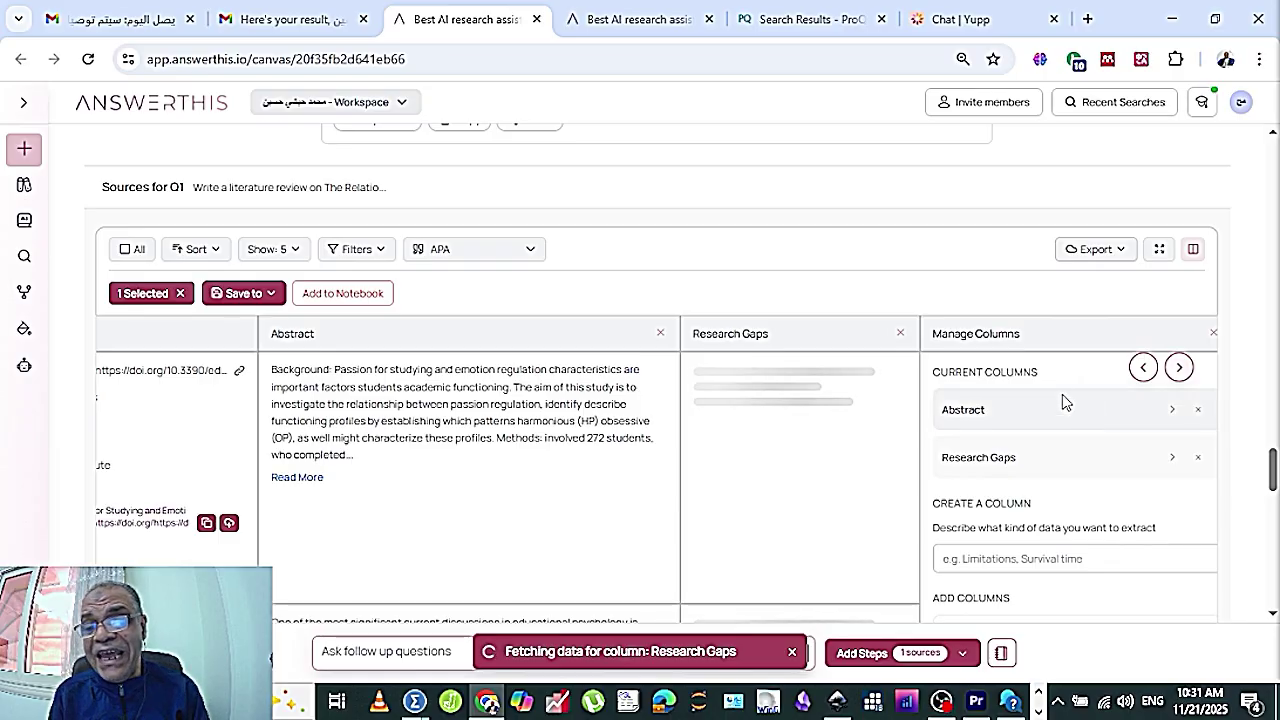
- Create a custom column named "Sample Size" in the Q1 sources table
scroll(1064, 401, "down", 3)
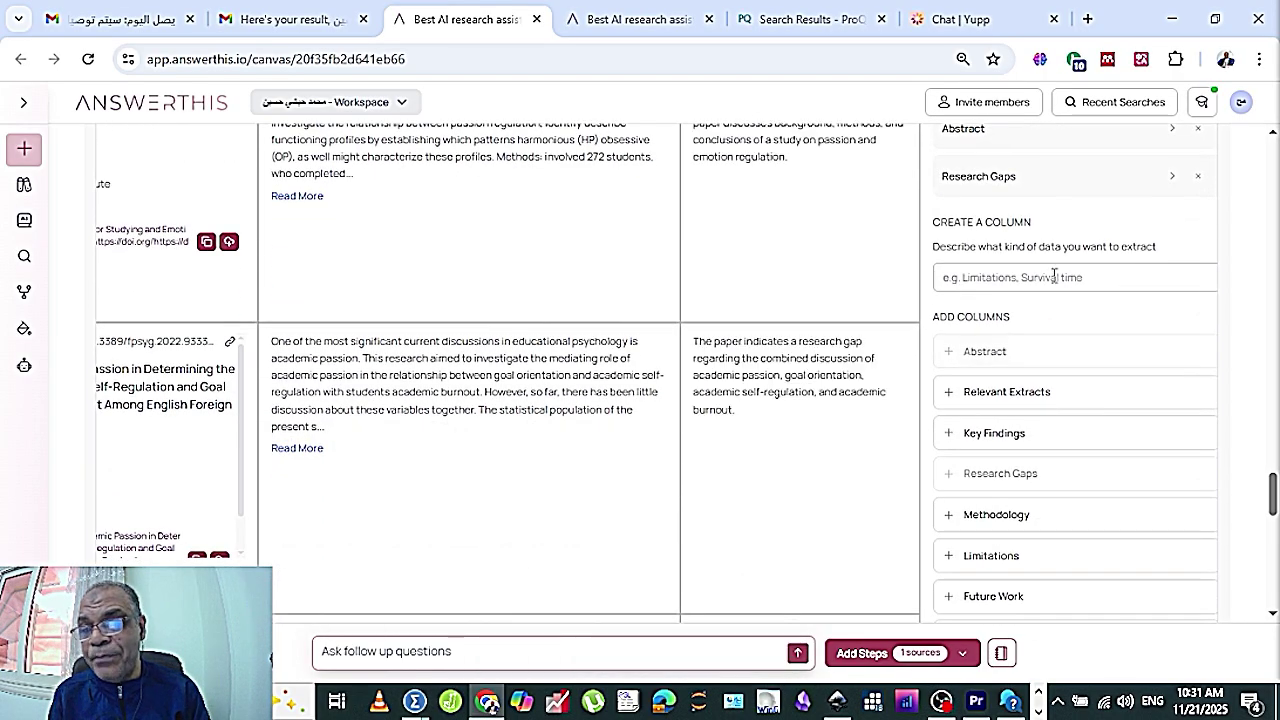
left_click(1054, 276)
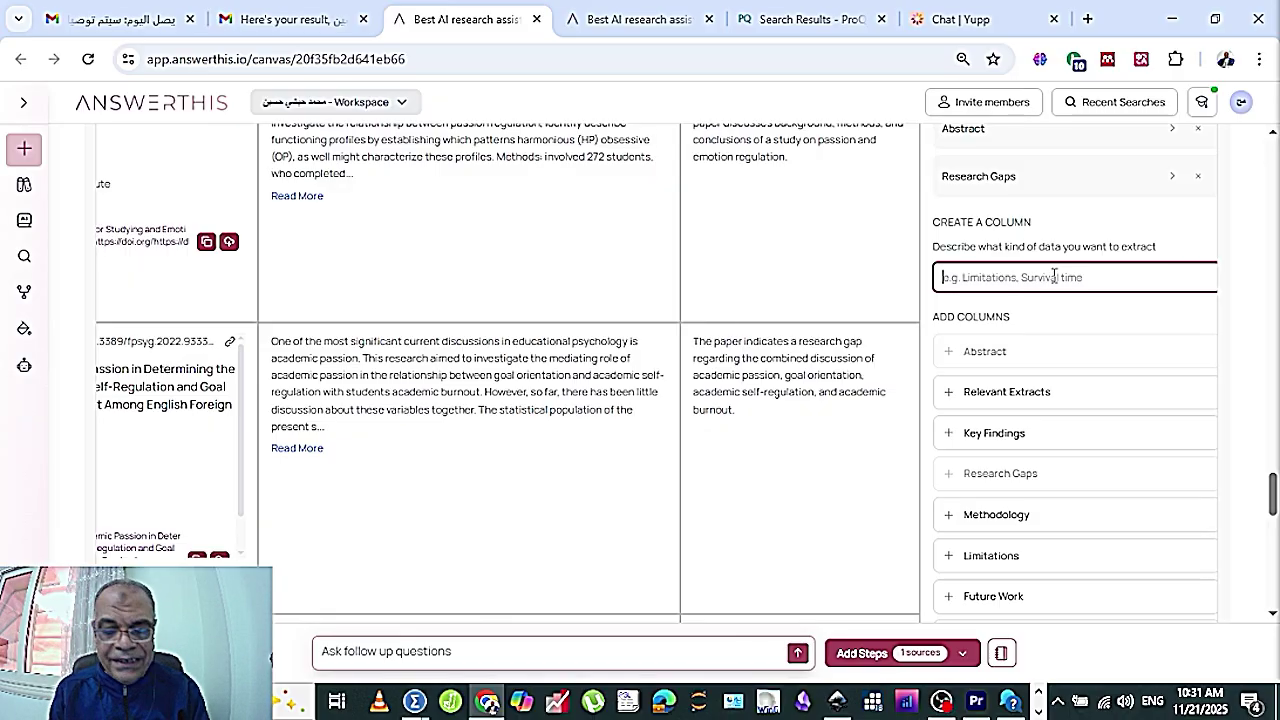
type("Sample")
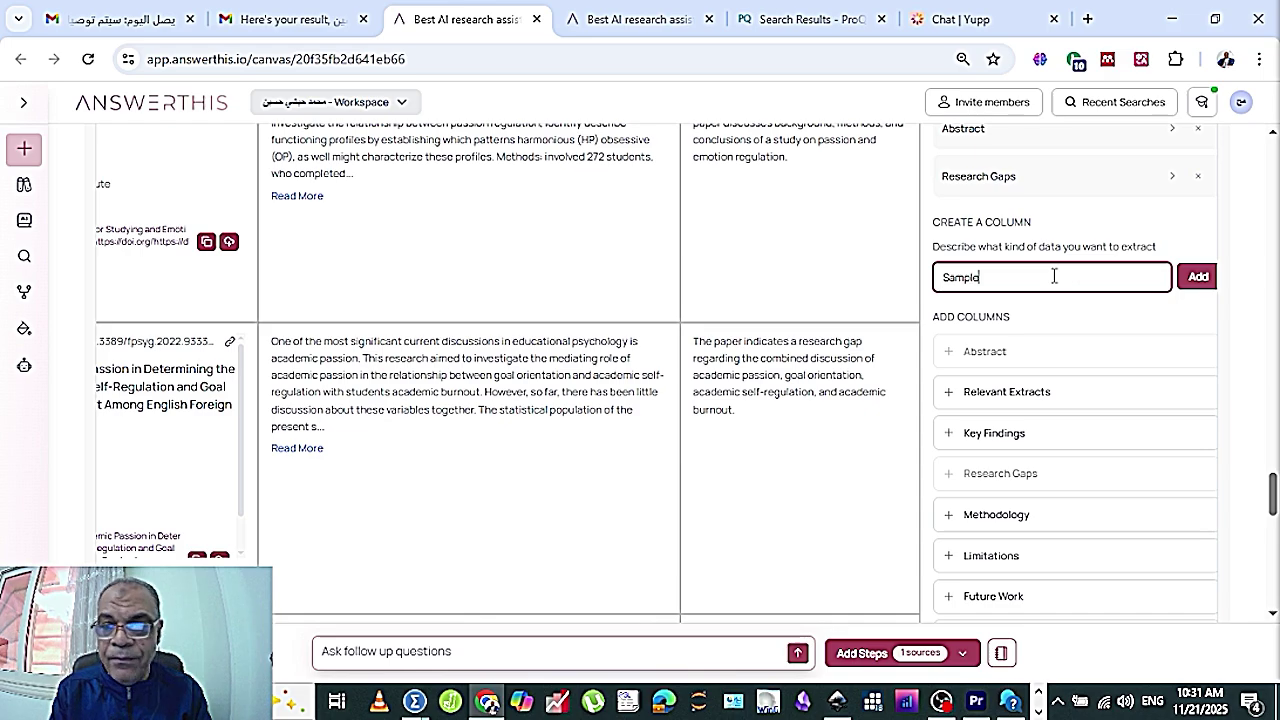
type(" Size")
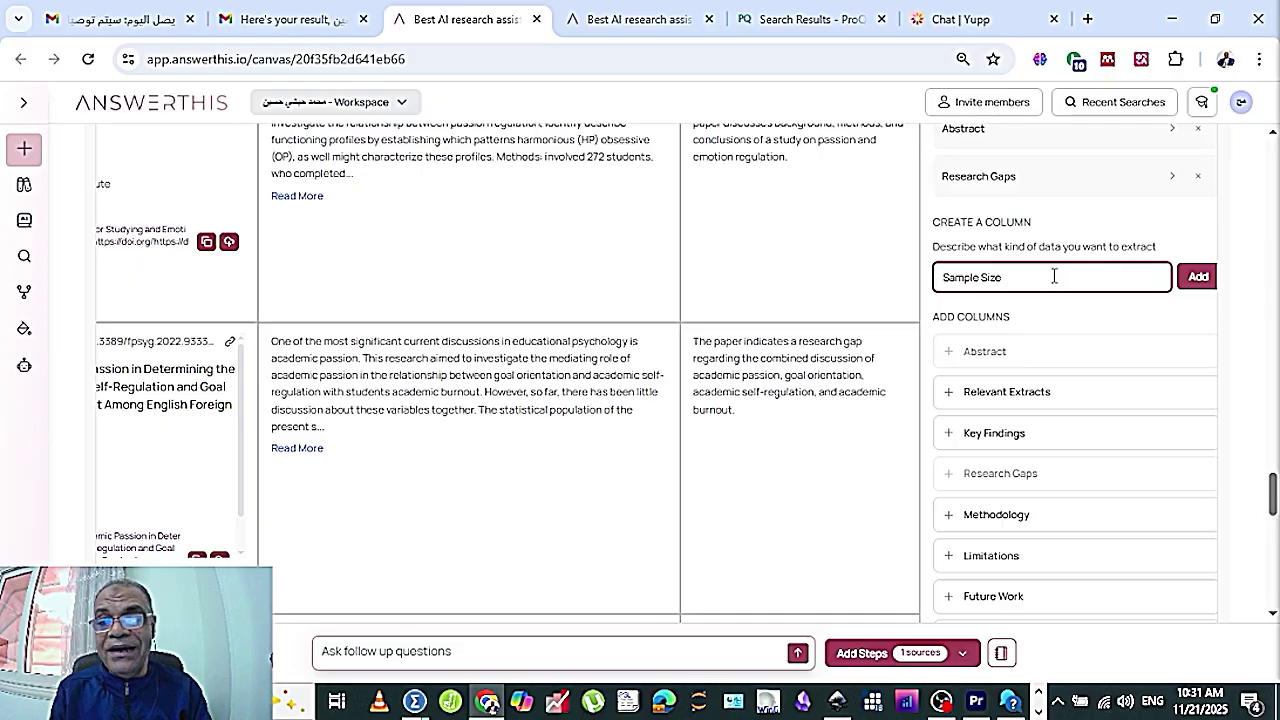
left_click(1198, 280)
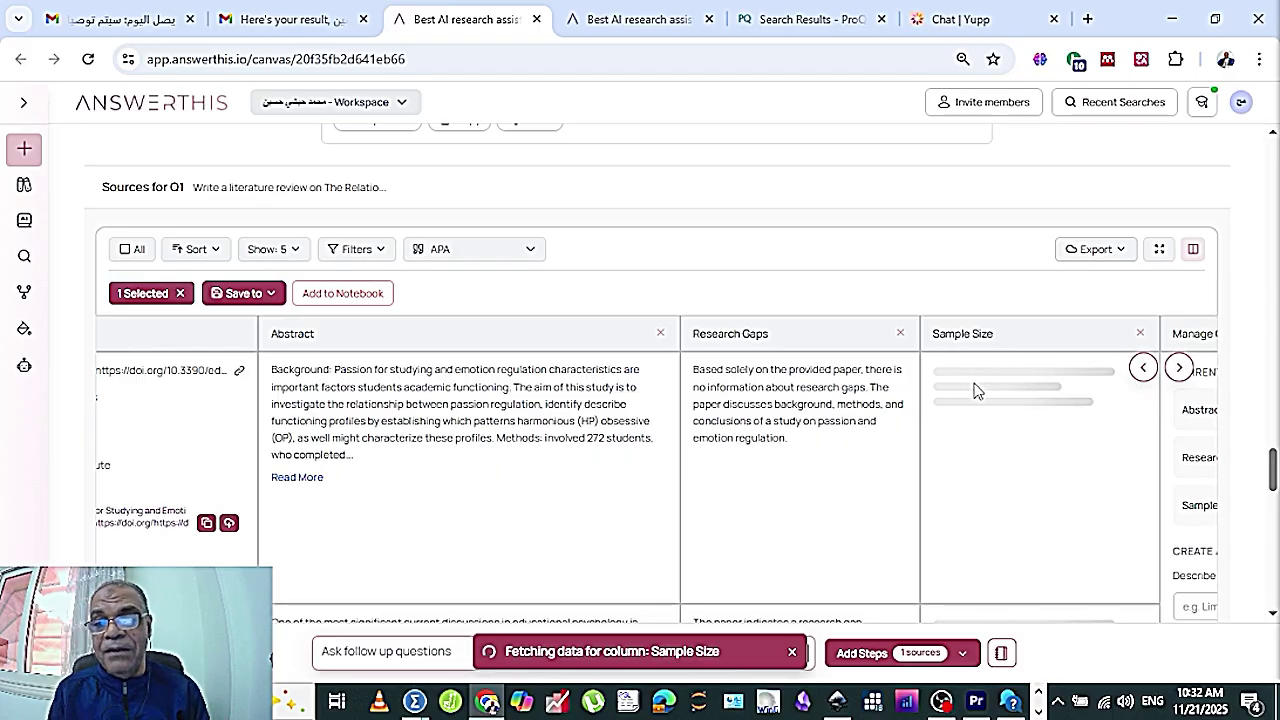
- Look over the review's citations and the extracted research gaps and sample sizes in the sources table
scroll(966, 377, "up", 2)
scroll(966, 377, "up", 10)
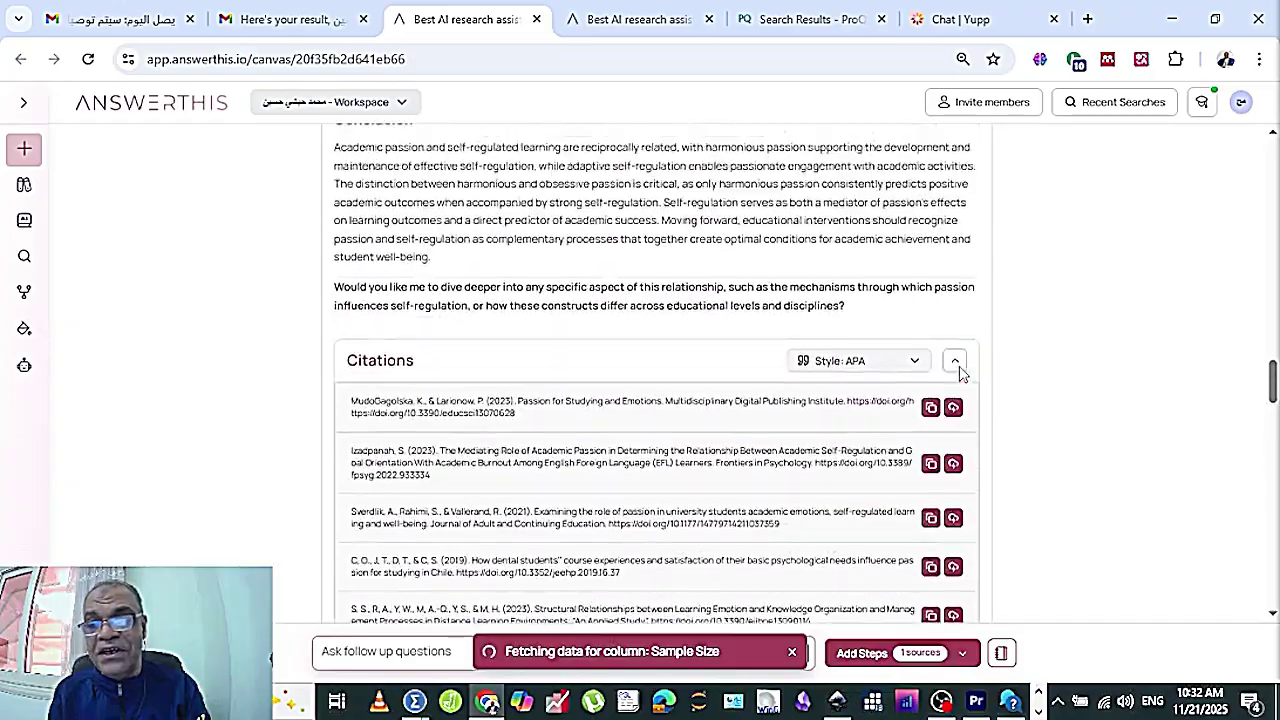
scroll(959, 374, "down", 10)
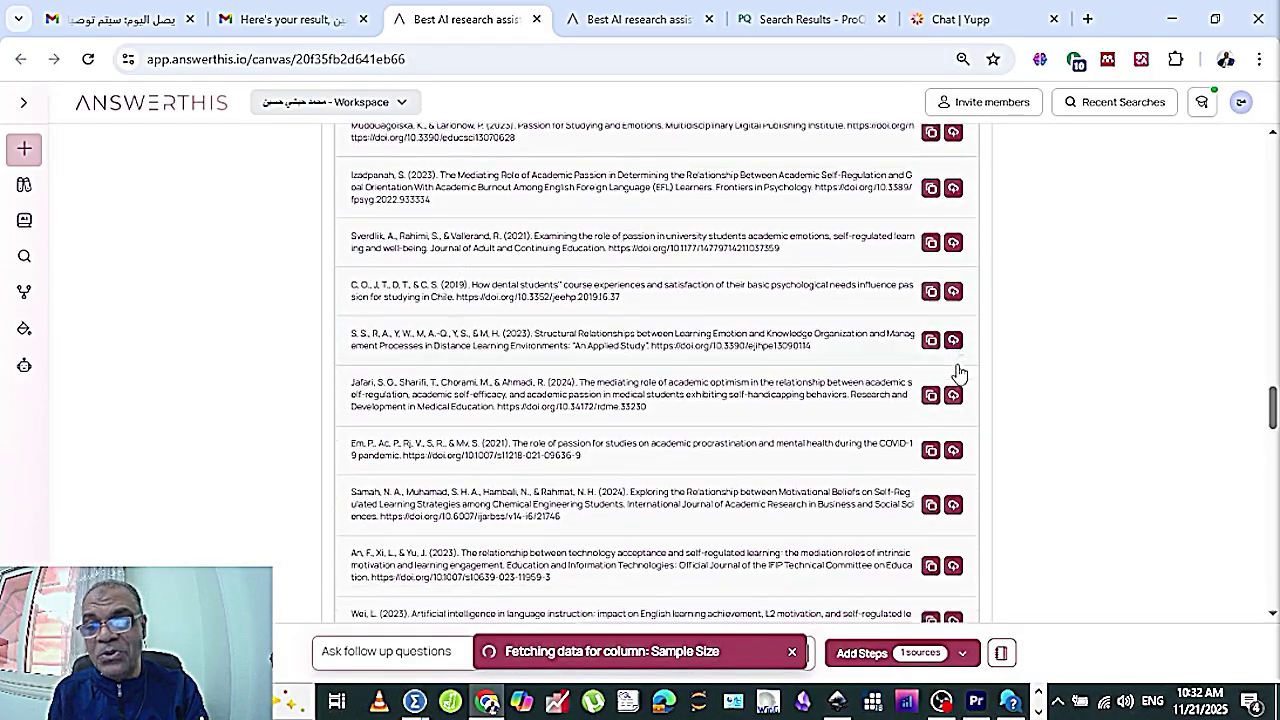
scroll(959, 374, "down", 3)
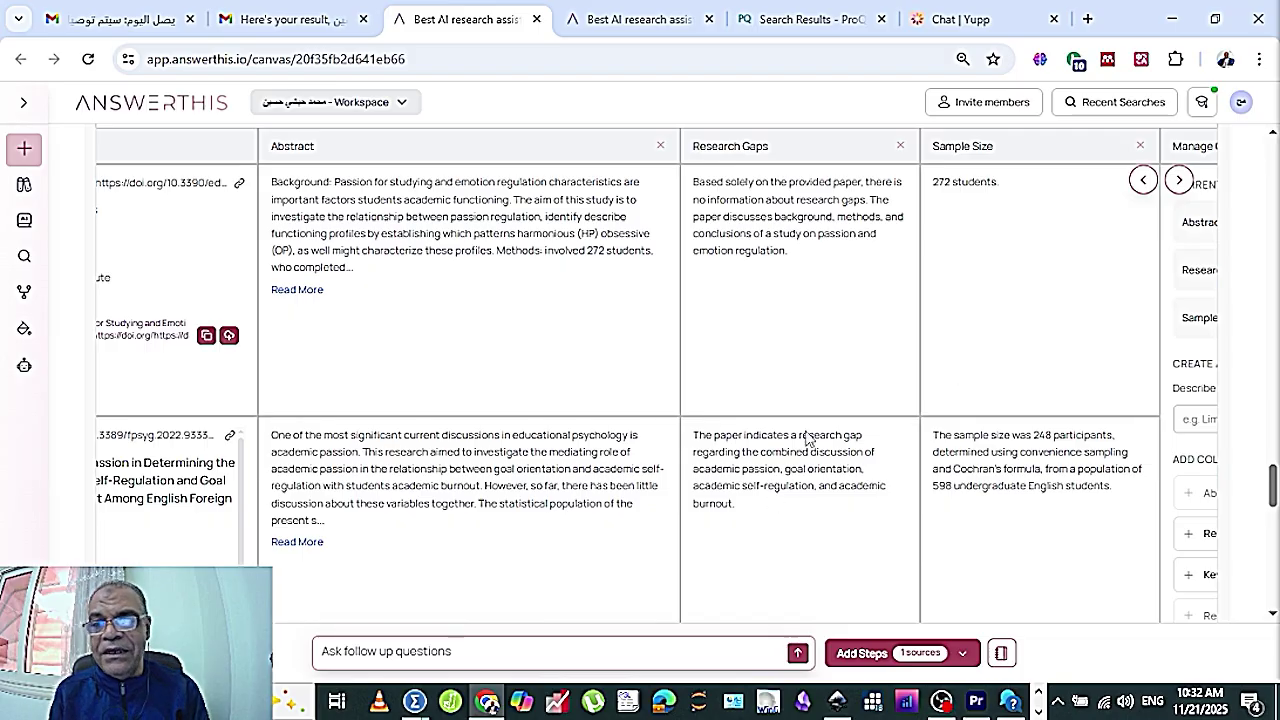
left_click(1180, 182)
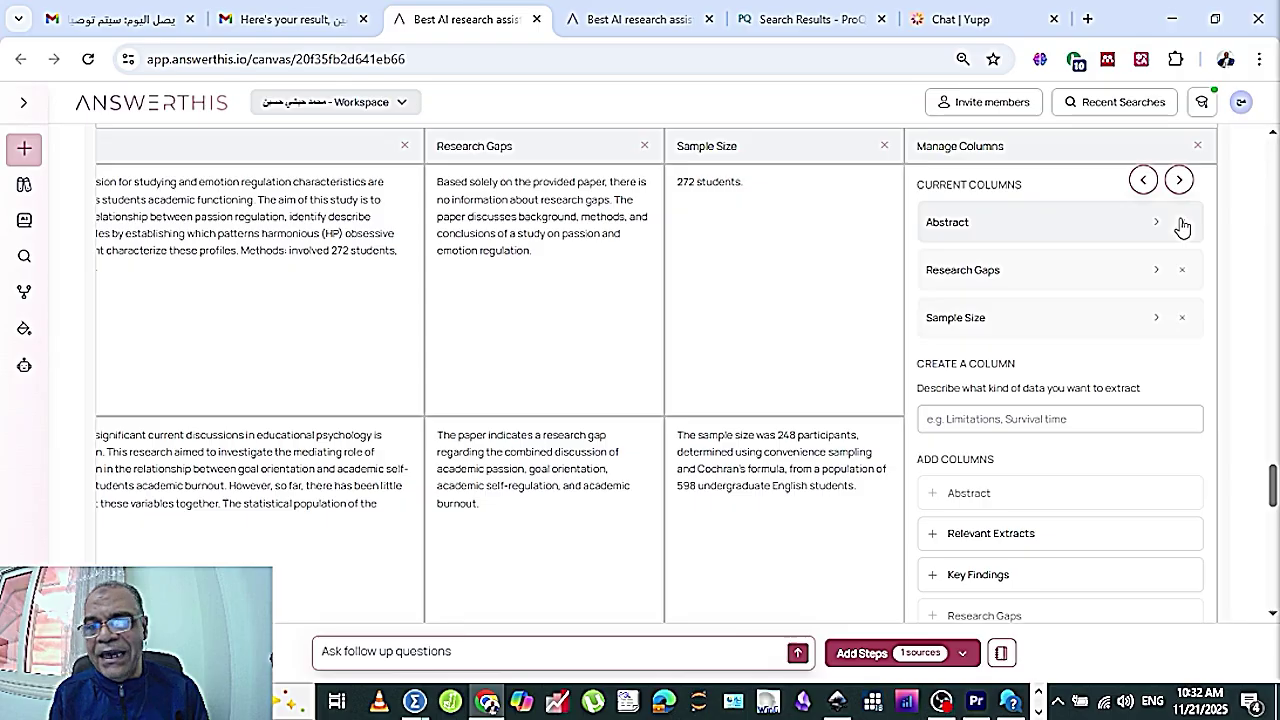
scroll(813, 395, "up", 2)
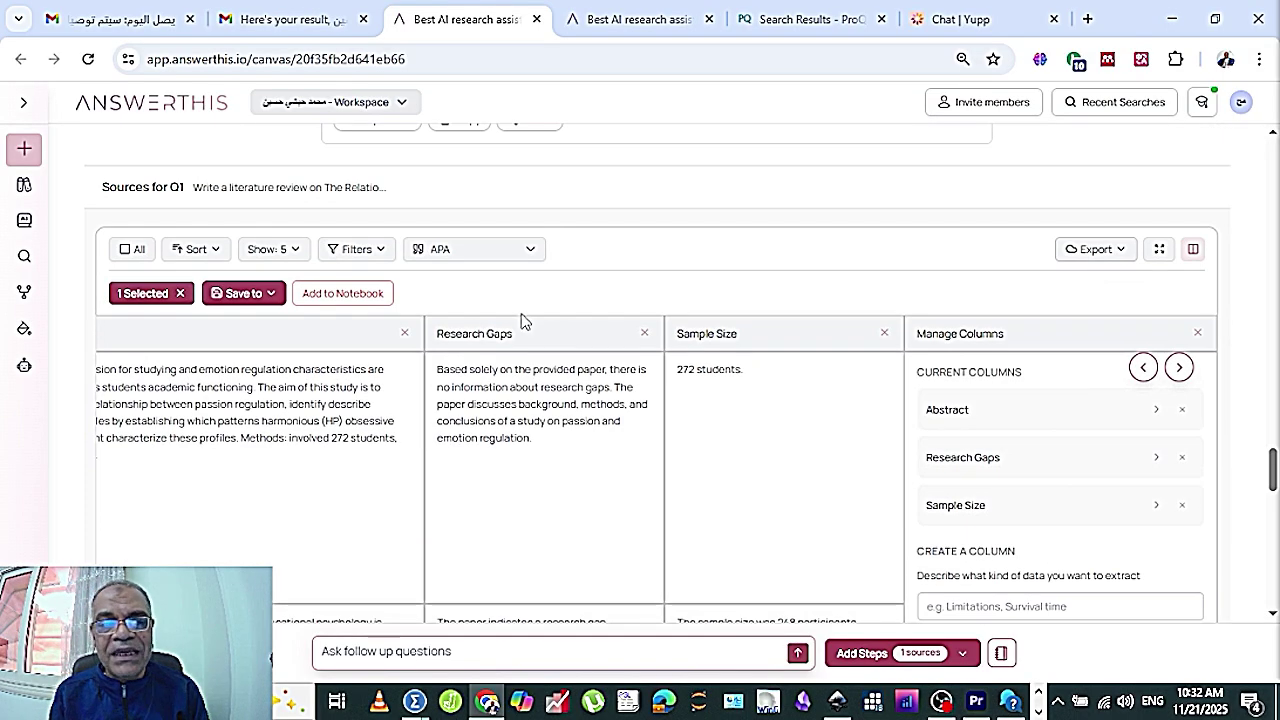
- View the export formats available for the sources table and return to its source information column
left_click(1120, 250)
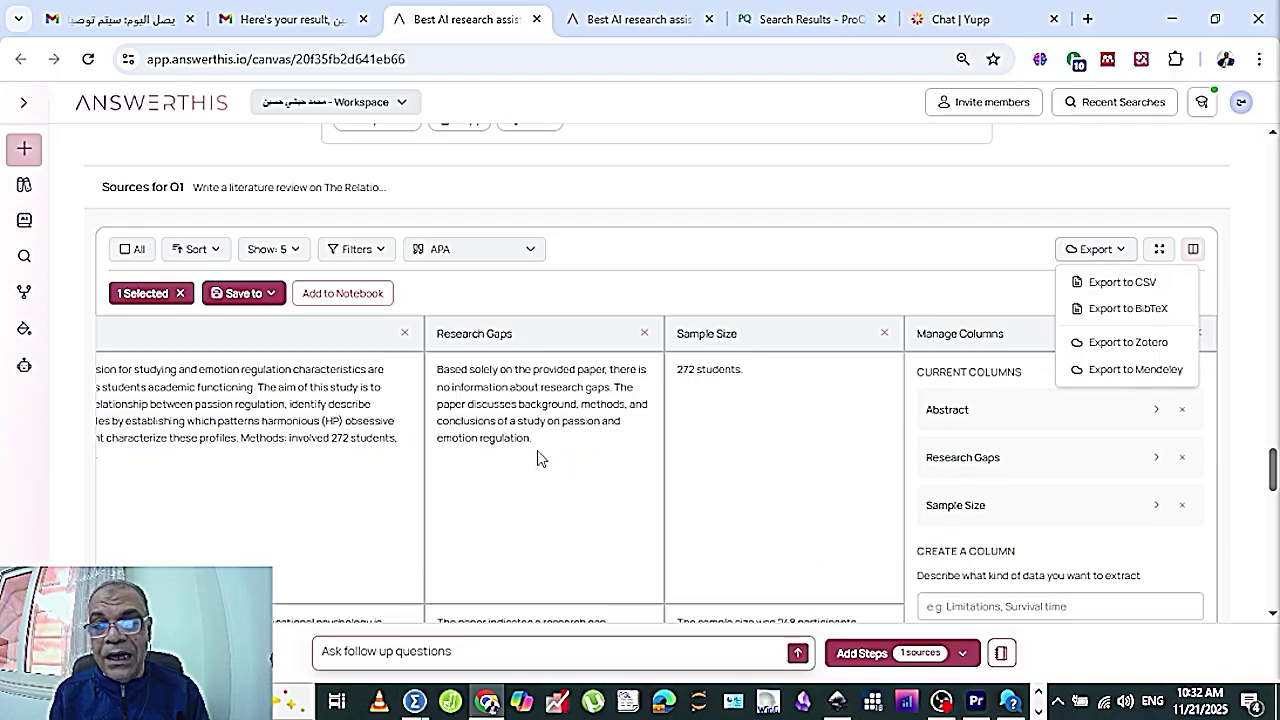
left_click(757, 473)
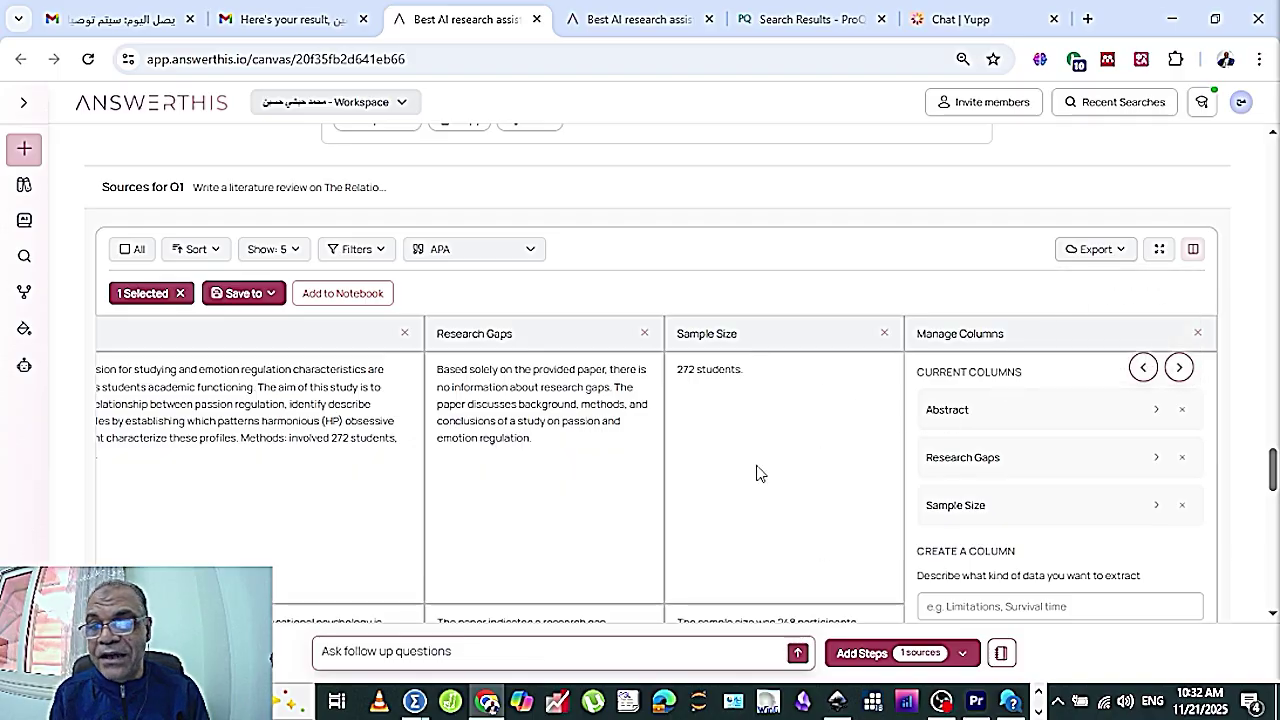
left_click(1141, 368)
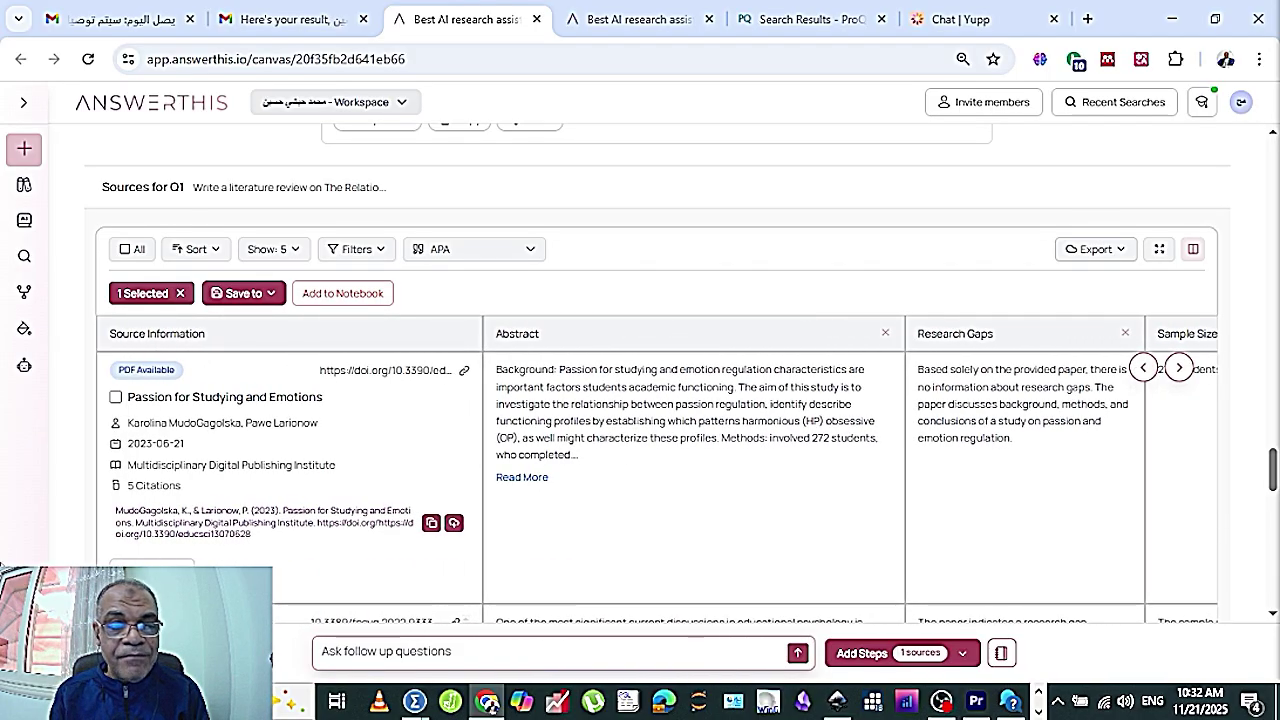
- Select the Passion for Studying and Emotions paper and clear the entire source selection
left_click(116, 398)
scroll(119, 406, "down", 2)
scroll(119, 406, "up", 2)
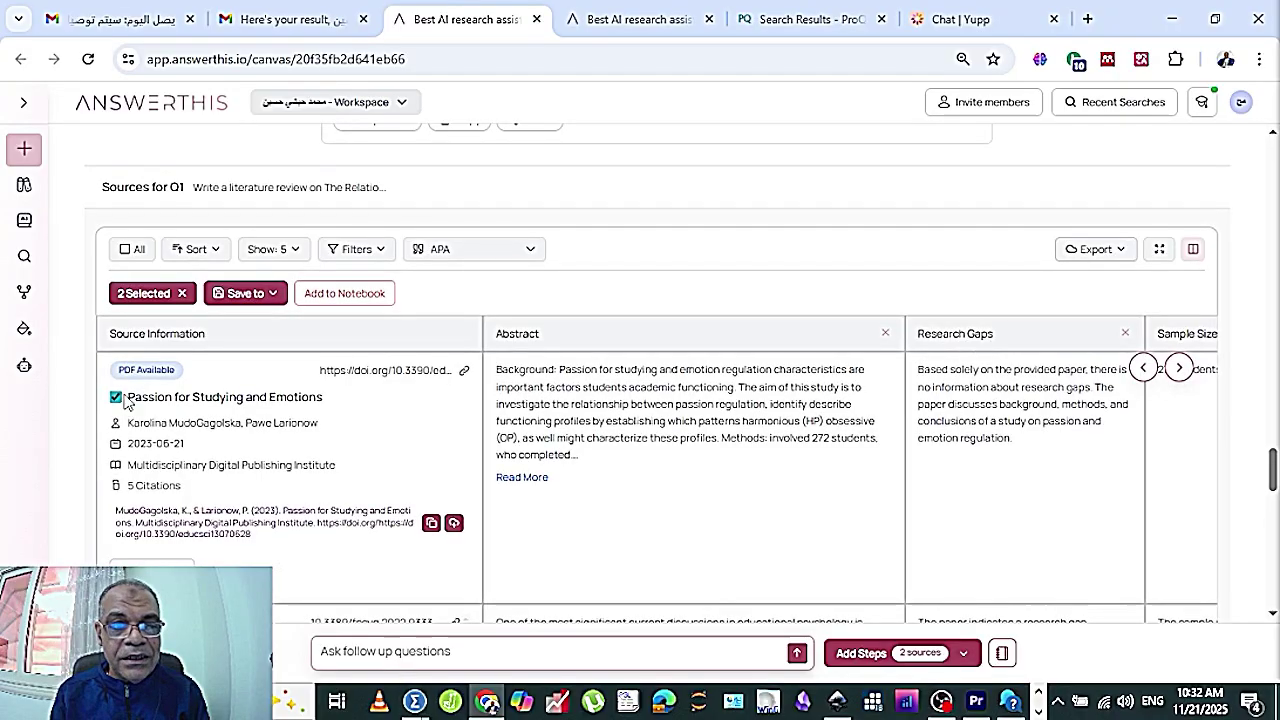
left_click(182, 294)
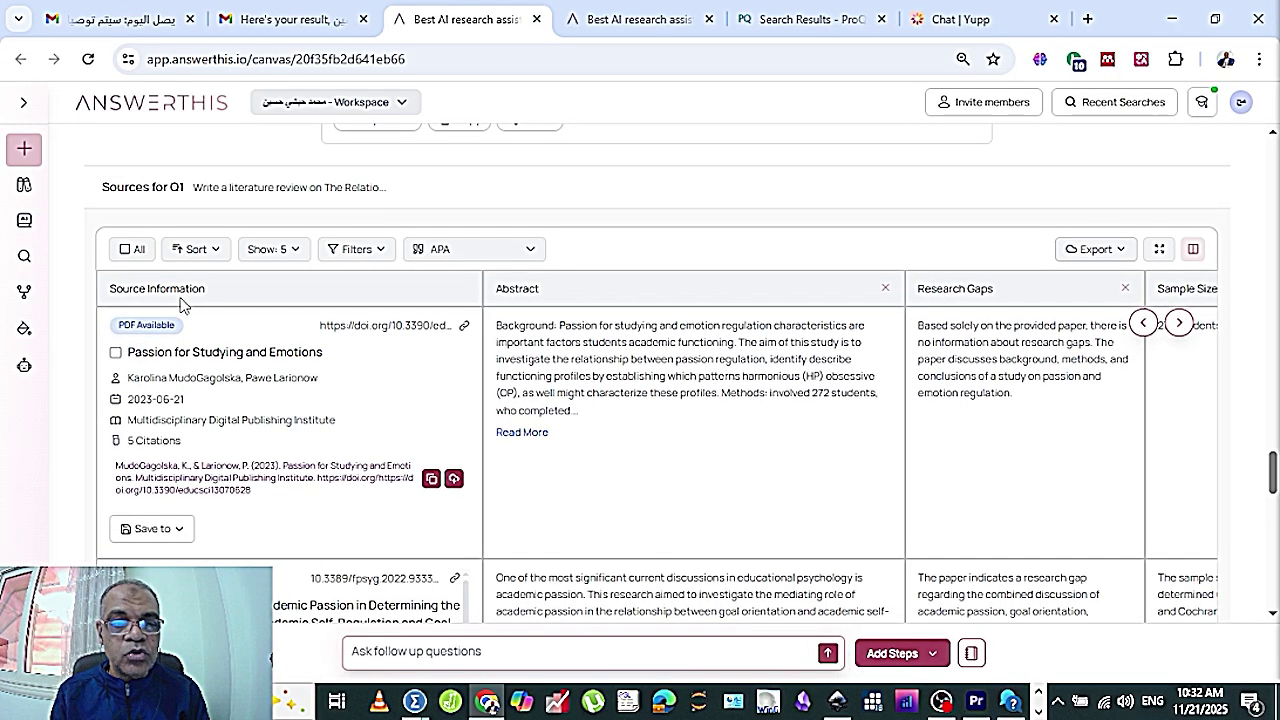
- Select all sources and view the projects they can be saved to and the available export formats
left_click(125, 250)
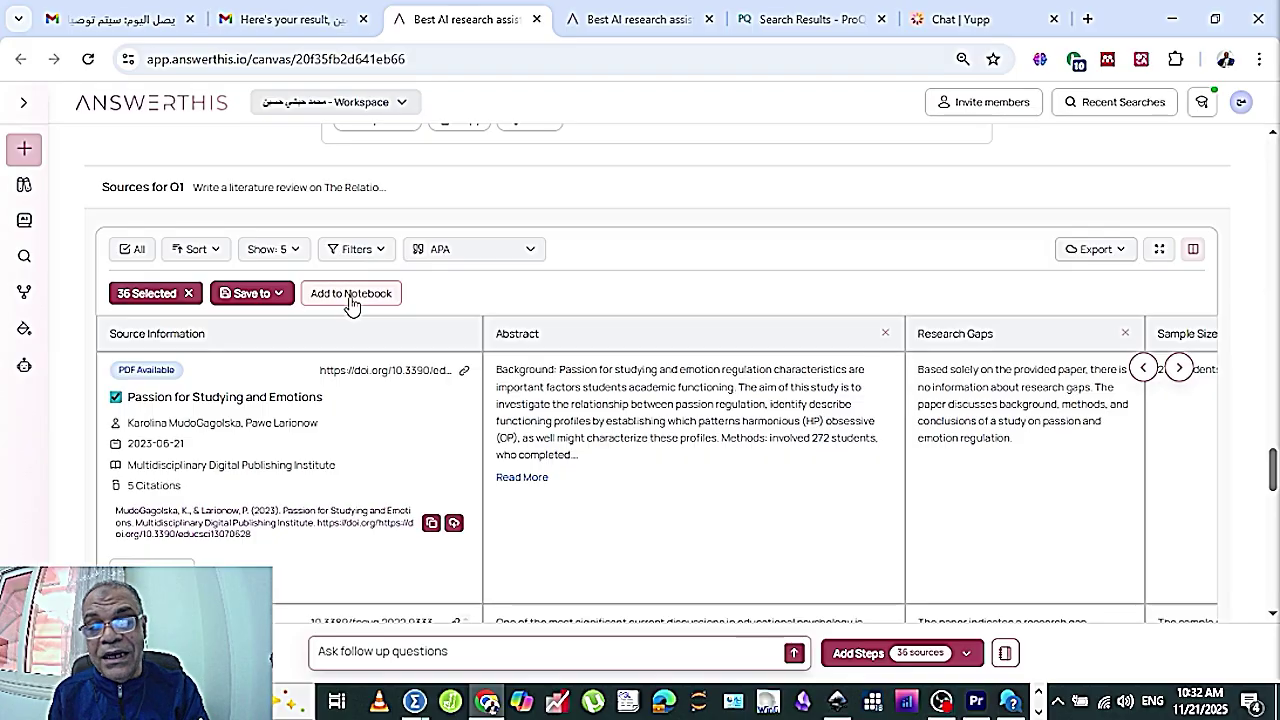
left_click(283, 307)
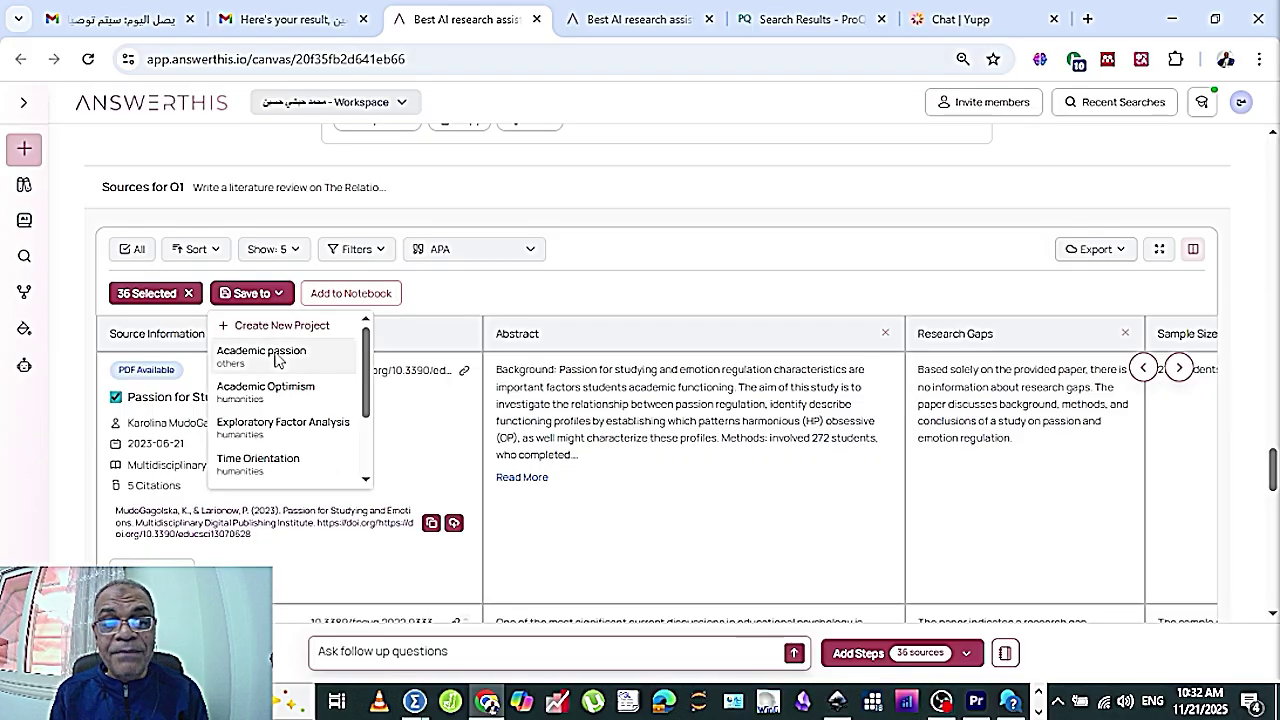
left_click(1124, 250)
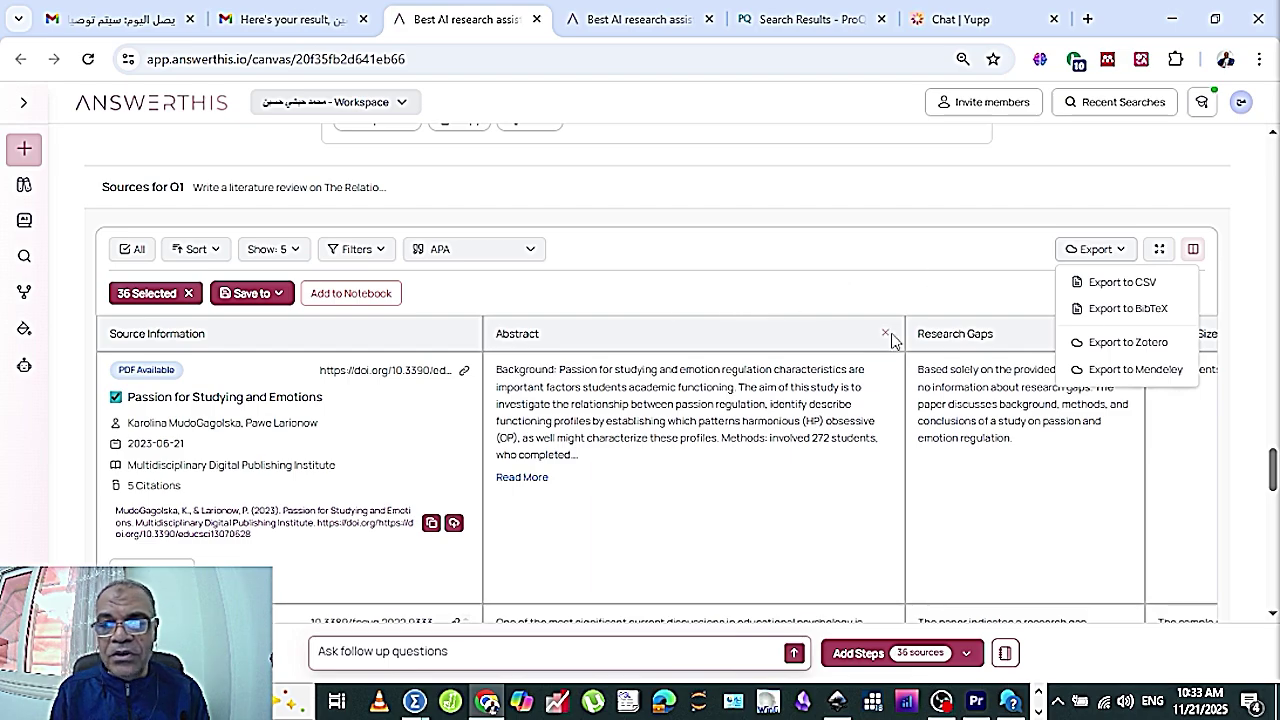
left_click(886, 276)
- Clear the selection of all sources and view the sorting and results-per-page options of the sources table
scroll(886, 274, "down", 2)
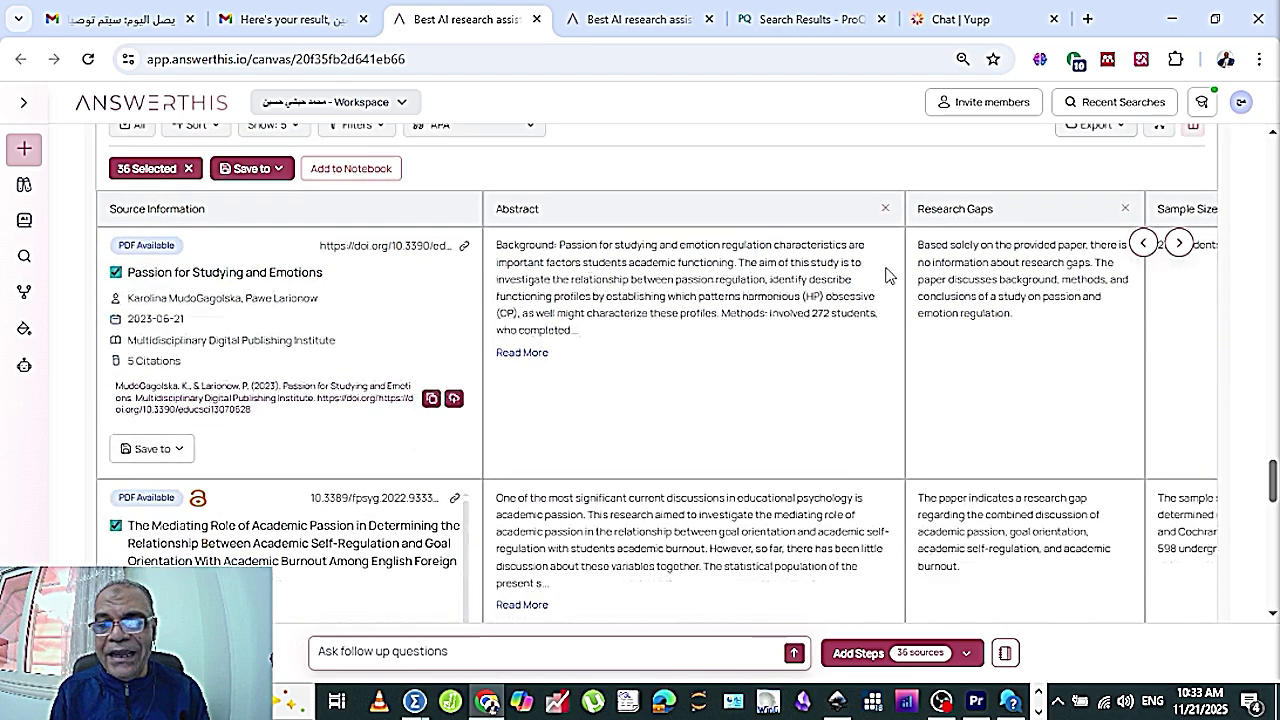
scroll(886, 274, "up", 2)
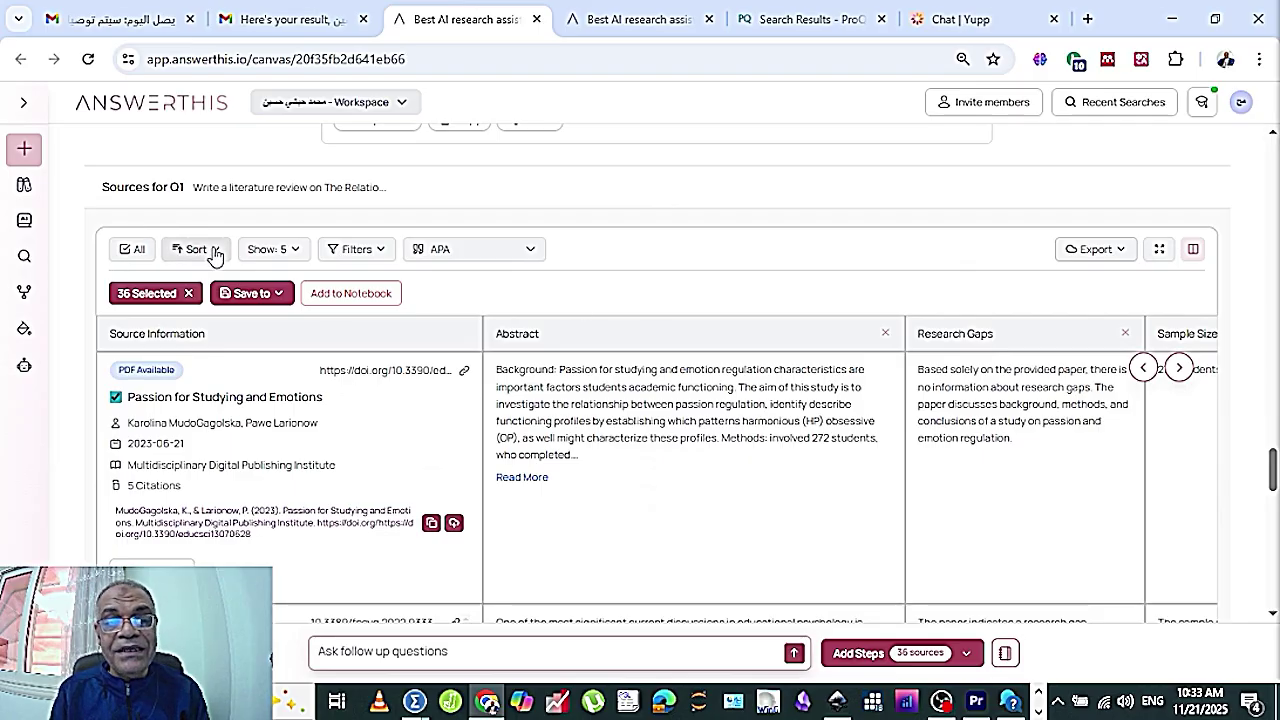
left_click(134, 251)
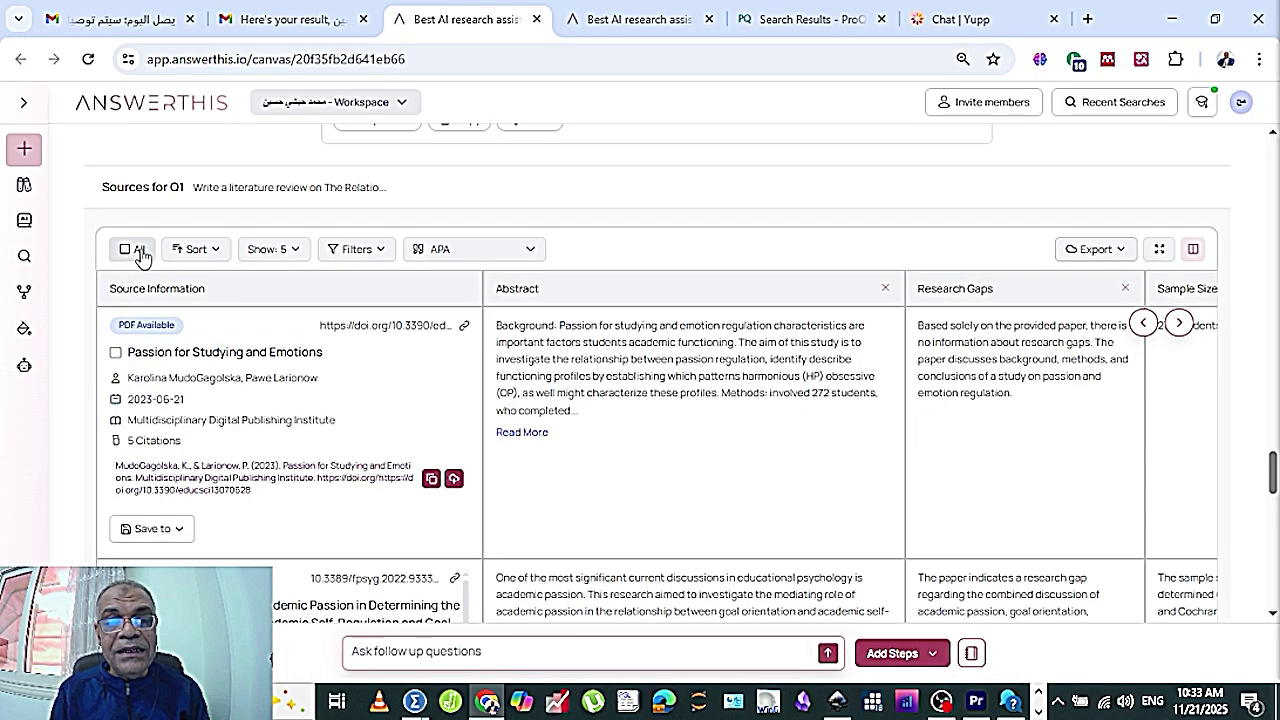
left_click(215, 252)
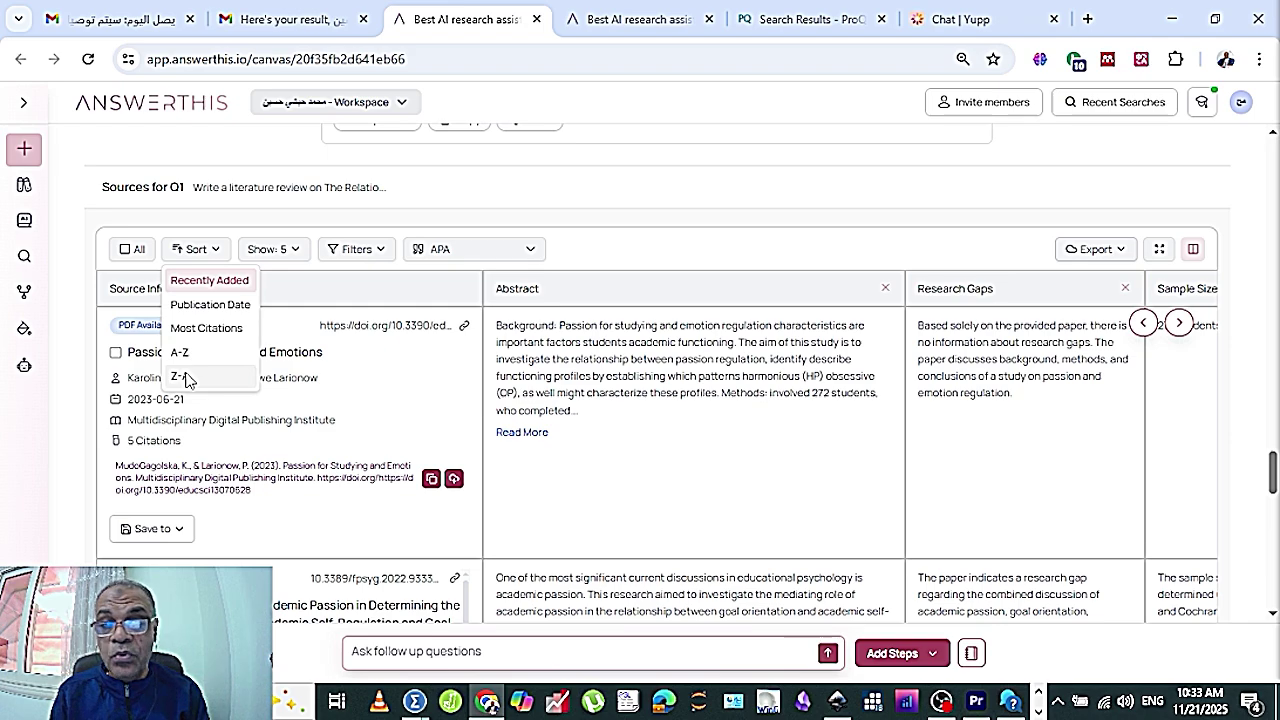
left_click(300, 258)
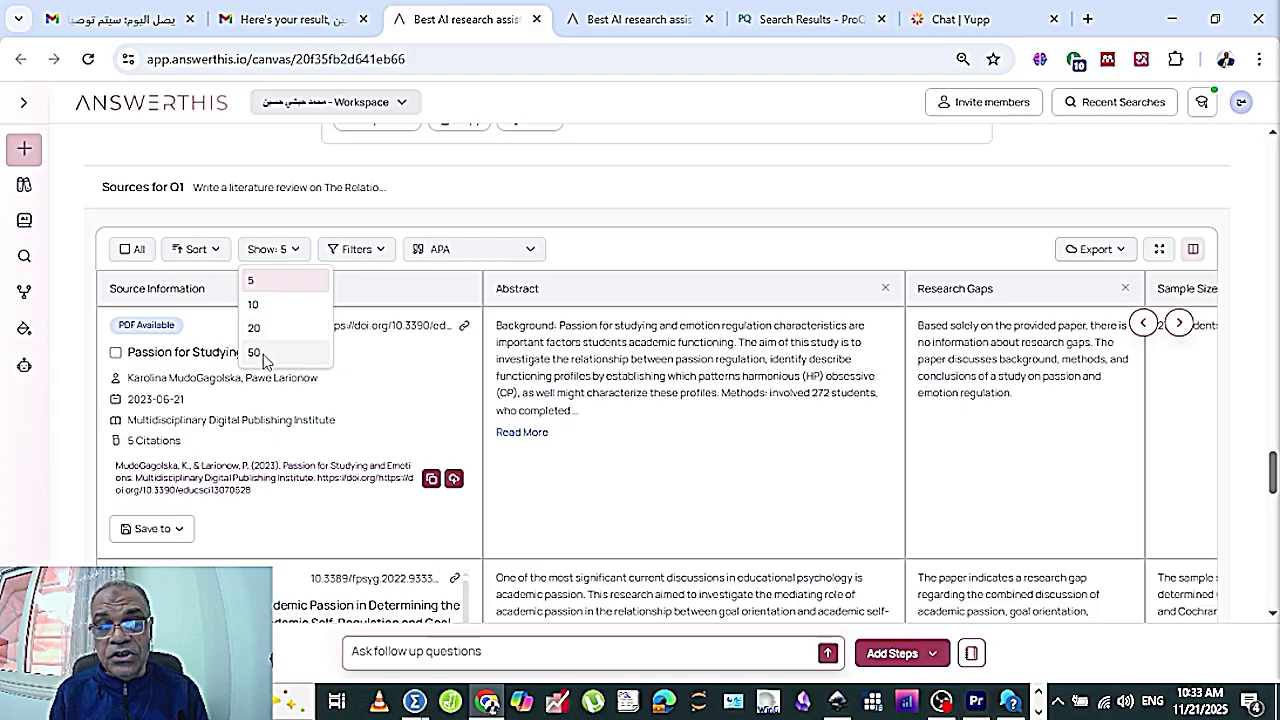
- Filter the sources table to publications with a start date of 11/17/2022
left_click(381, 256)
left_click(381, 256)
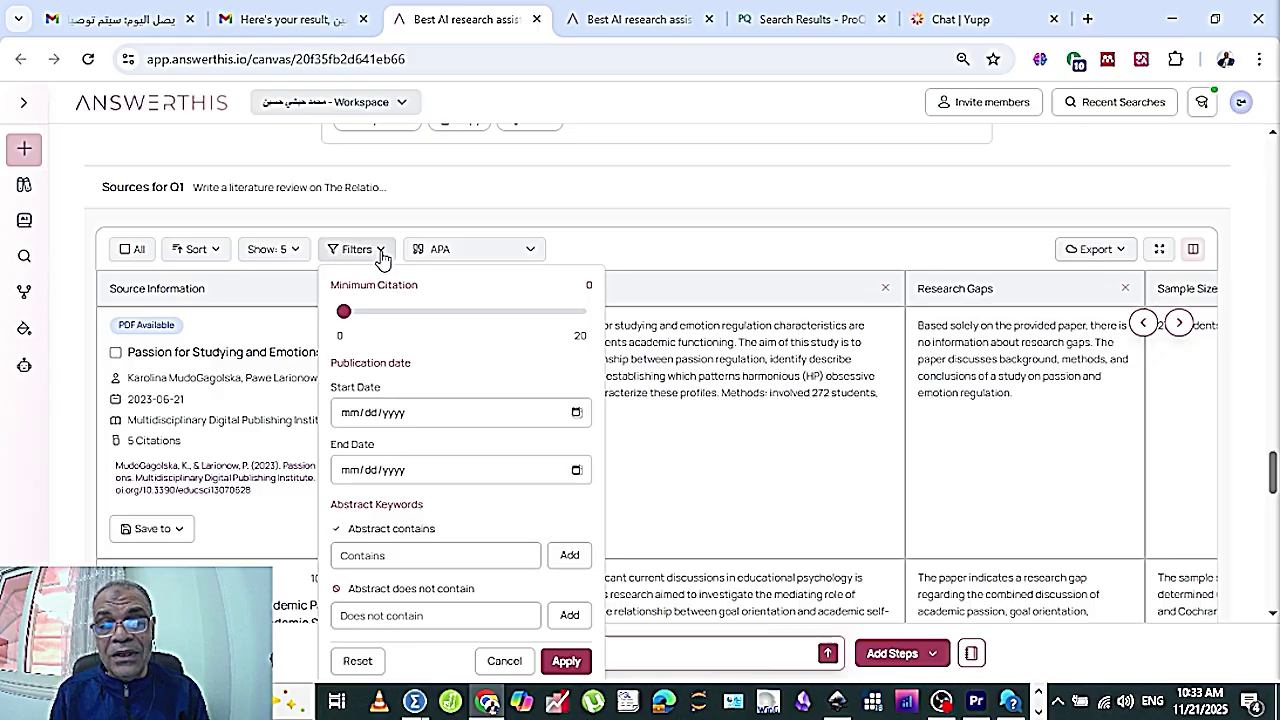
left_click(576, 413)
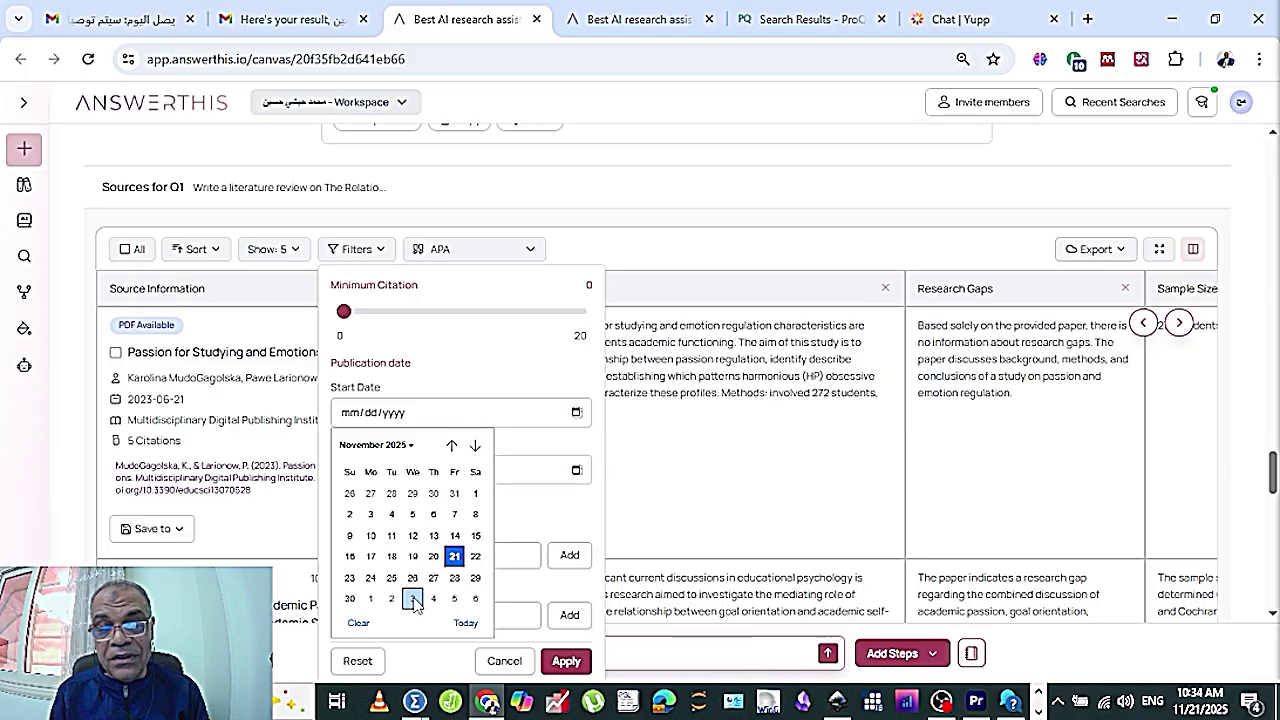
scroll(411, 582, "down", 1)
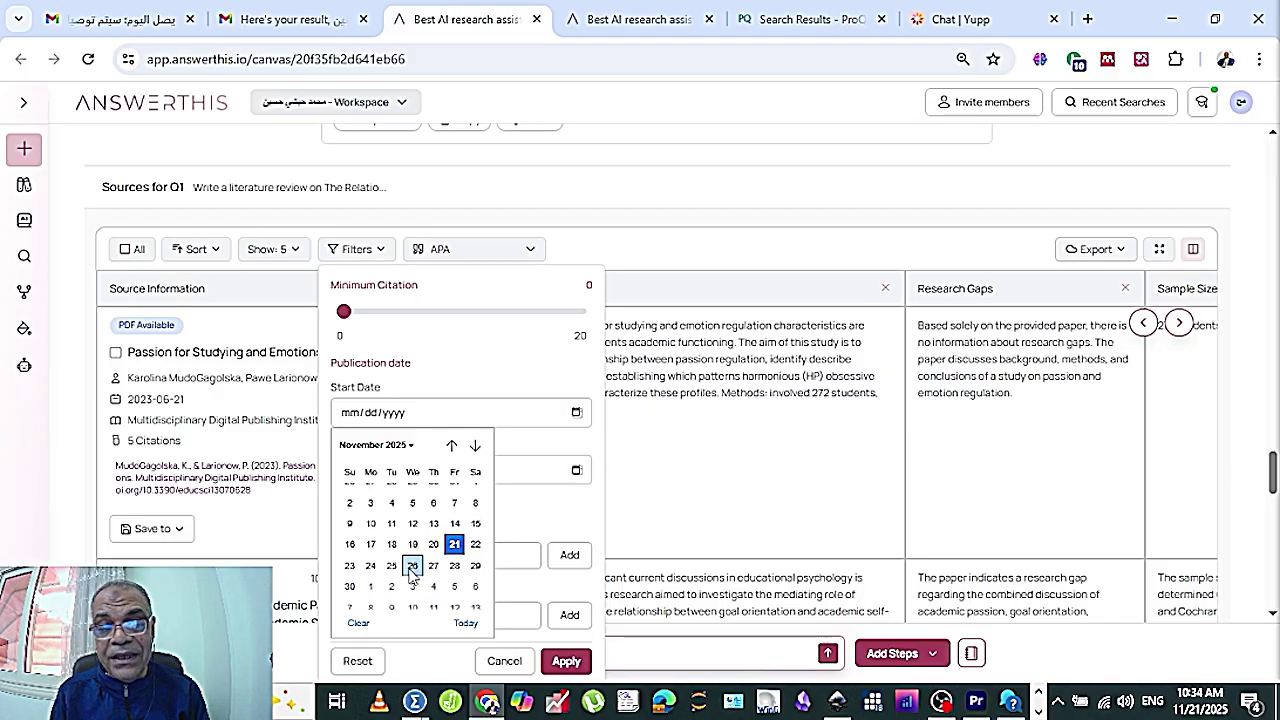
scroll(411, 575, "up", 1)
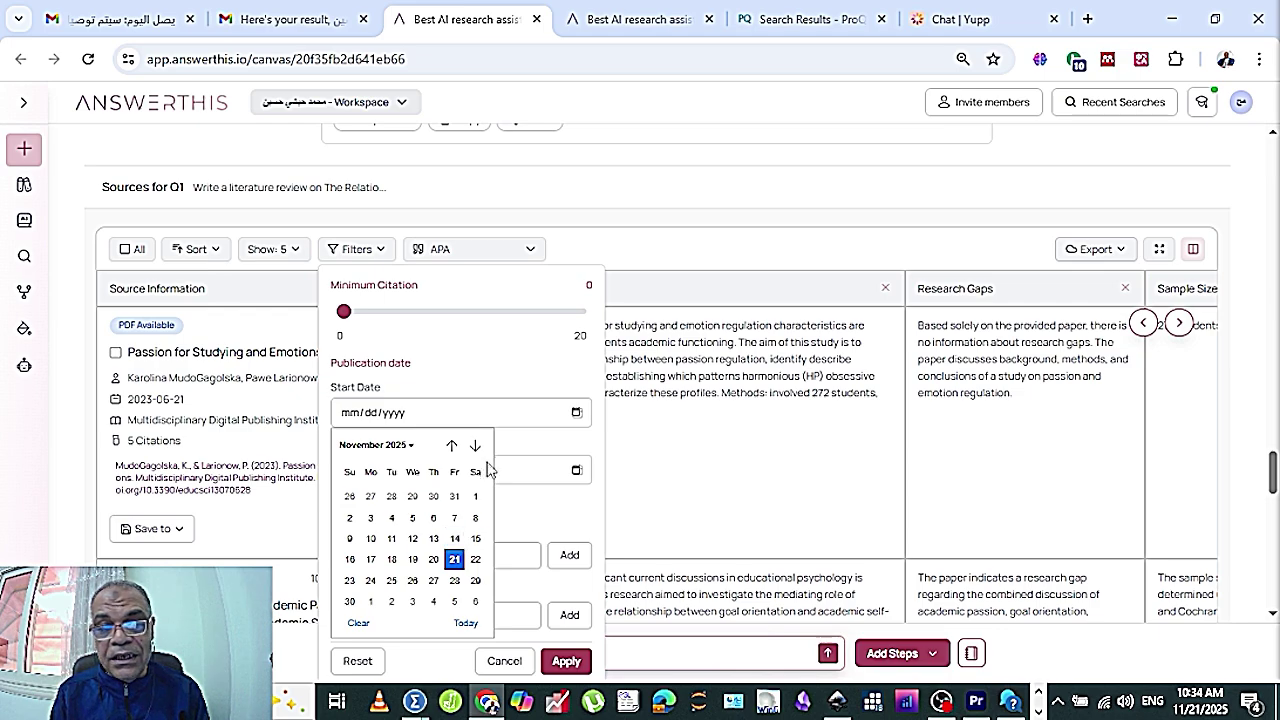
left_click(410, 445)
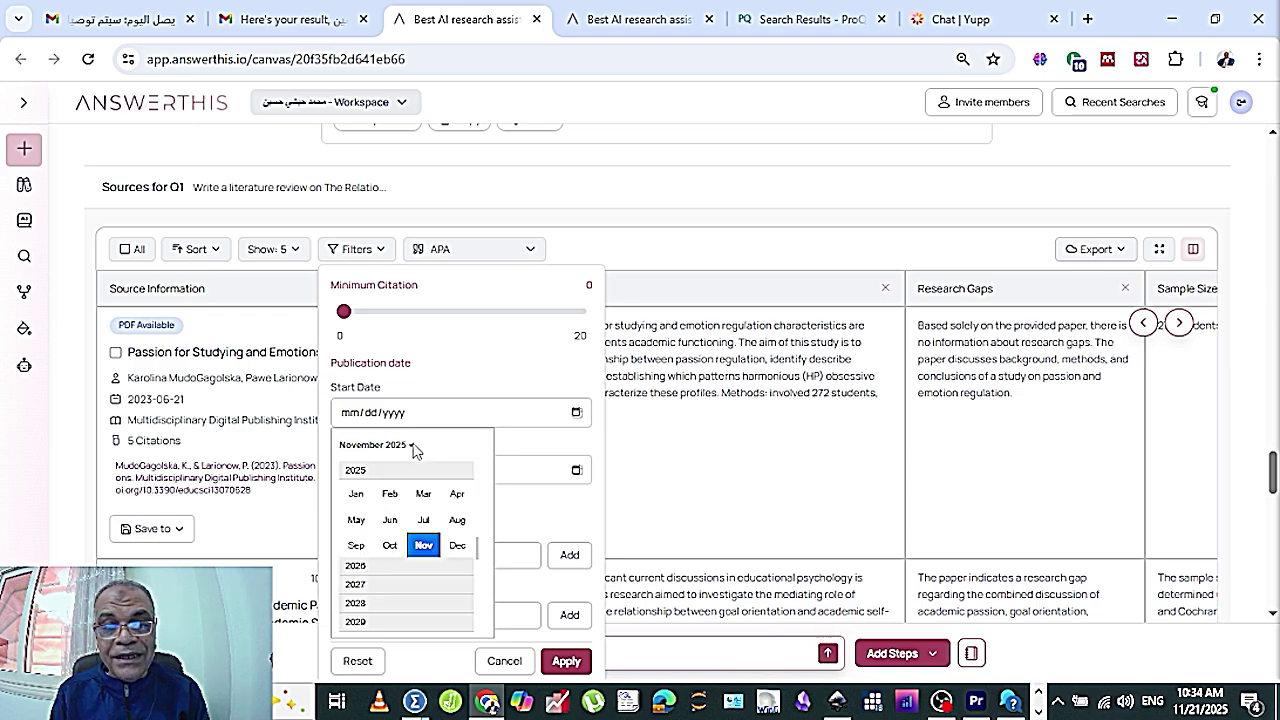
scroll(386, 497, "up", 3)
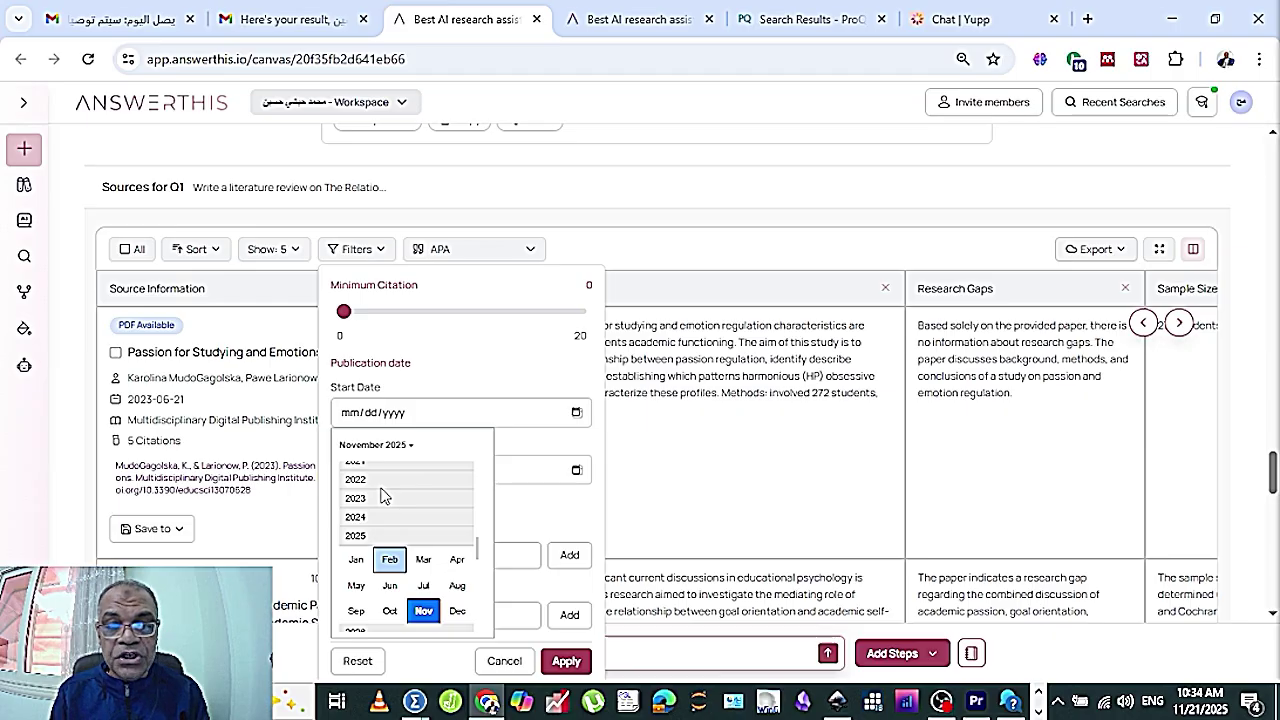
scroll(385, 497, "up", 1)
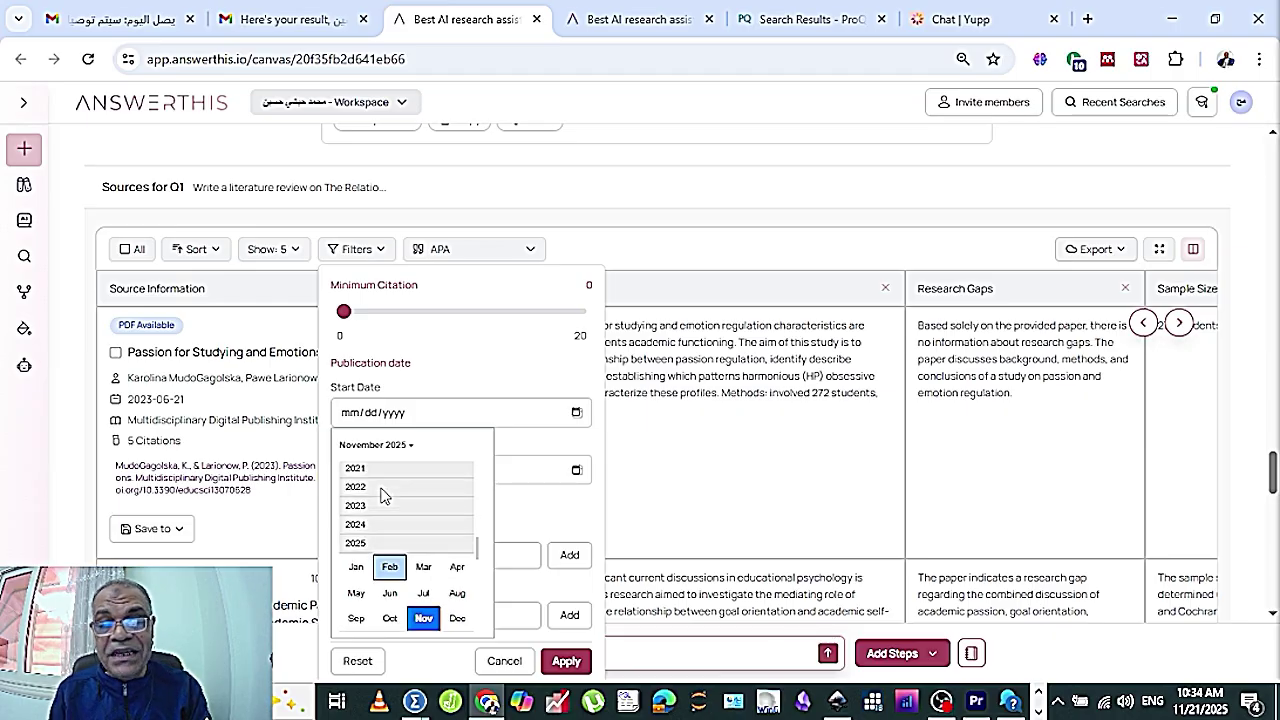
left_click(385, 490)
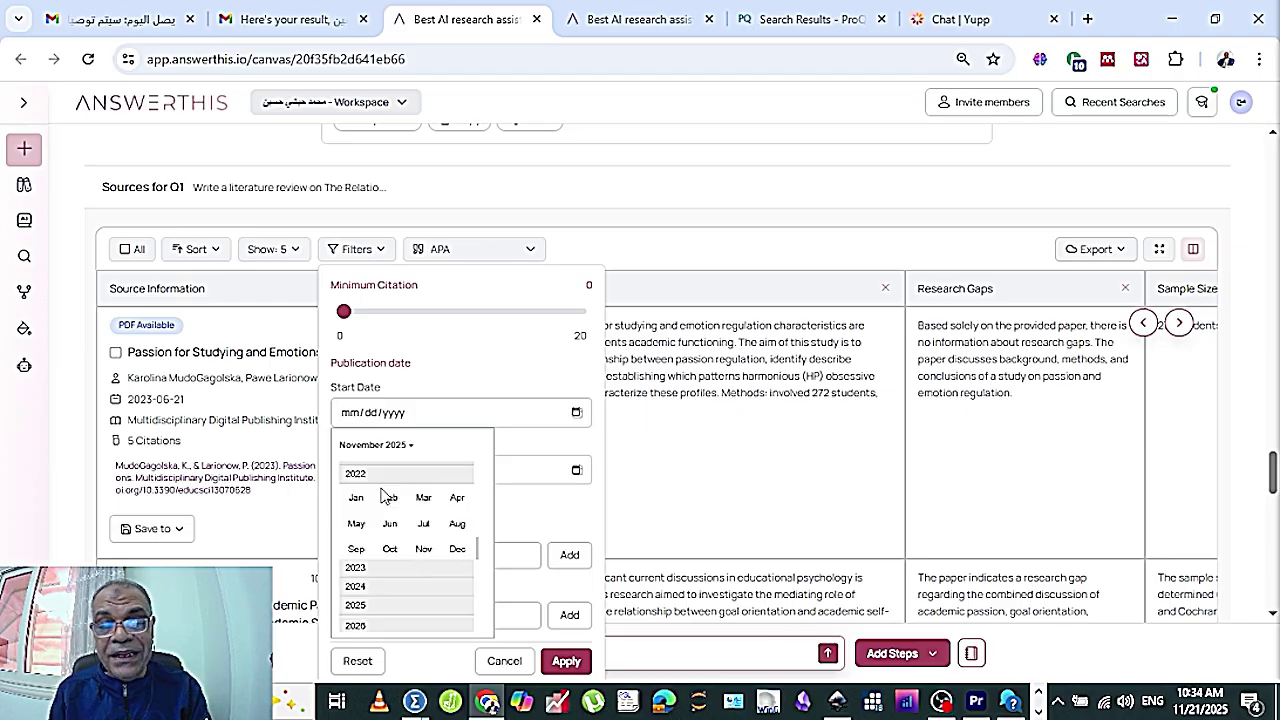
left_click(422, 545)
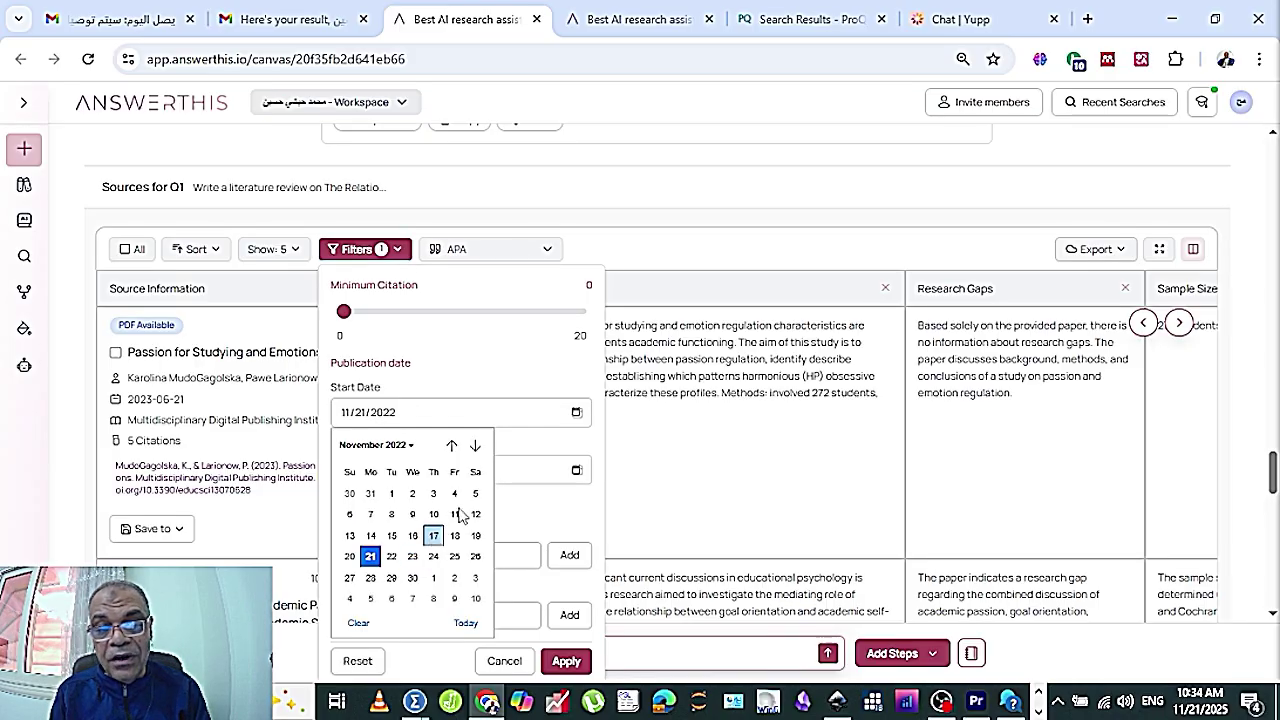
left_click(440, 537)
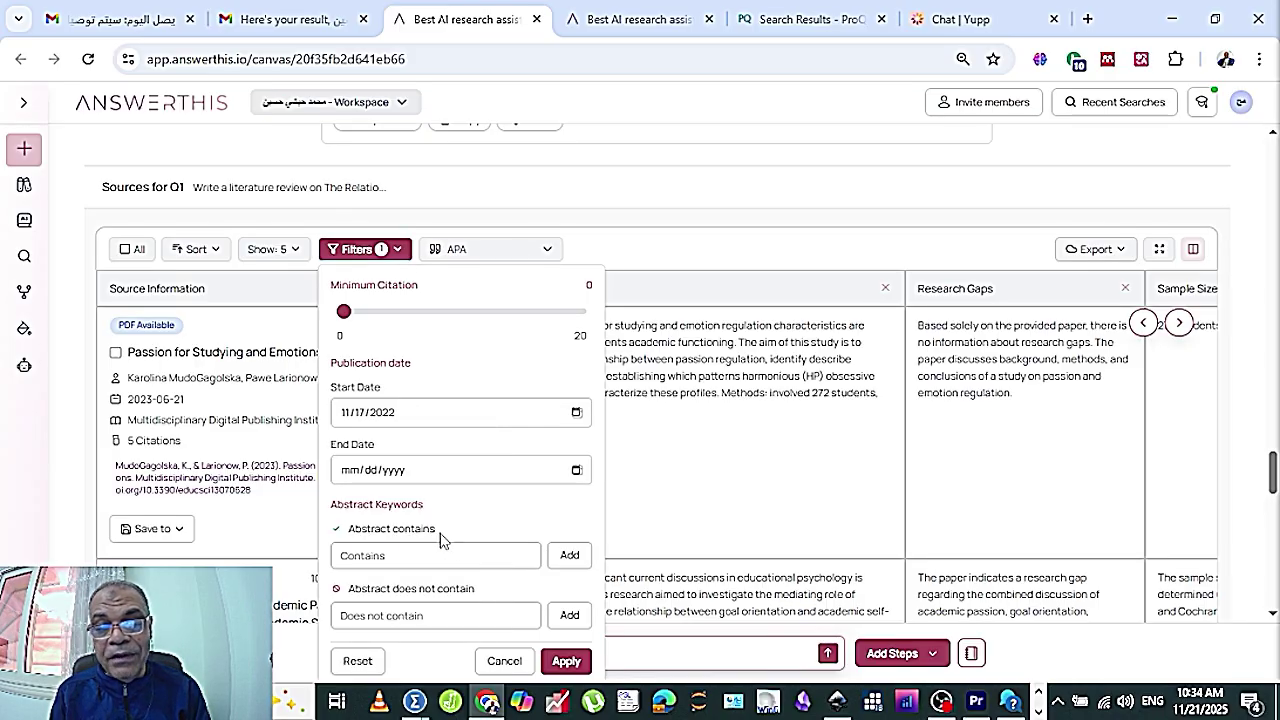
left_click(560, 661)
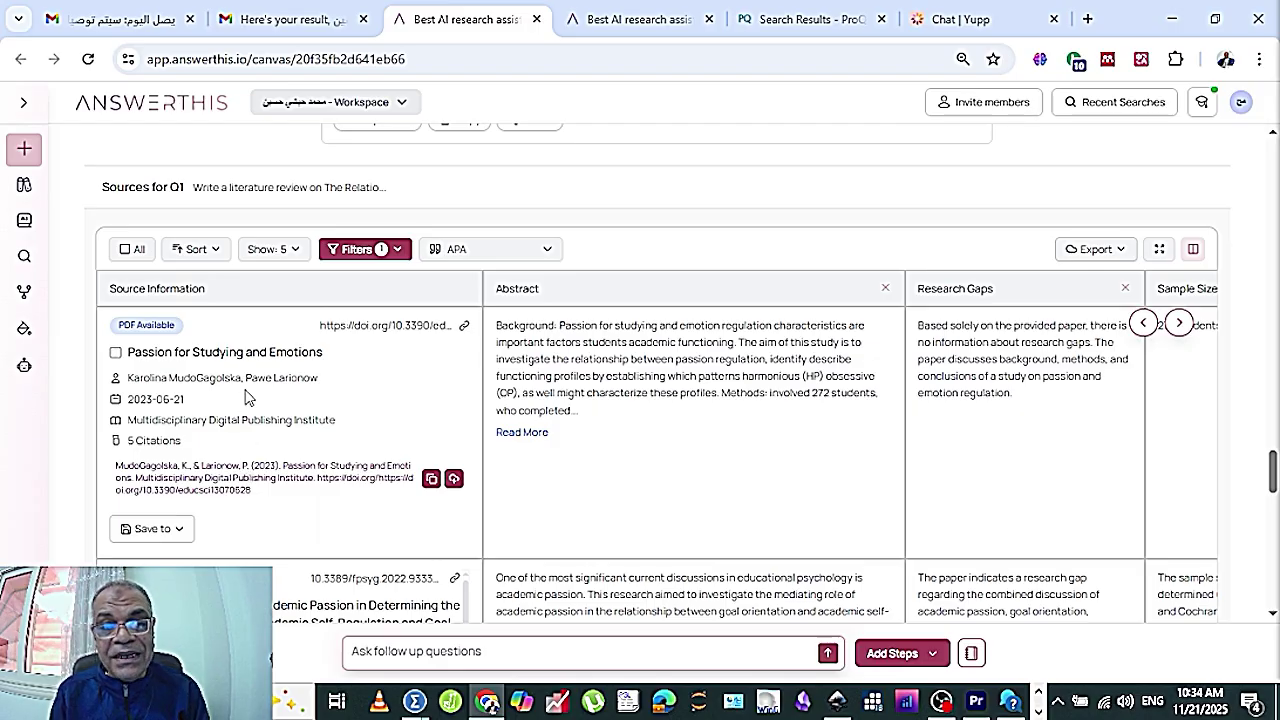
scroll(245, 400, "down", 3)
scroll(245, 400, "up", 3)
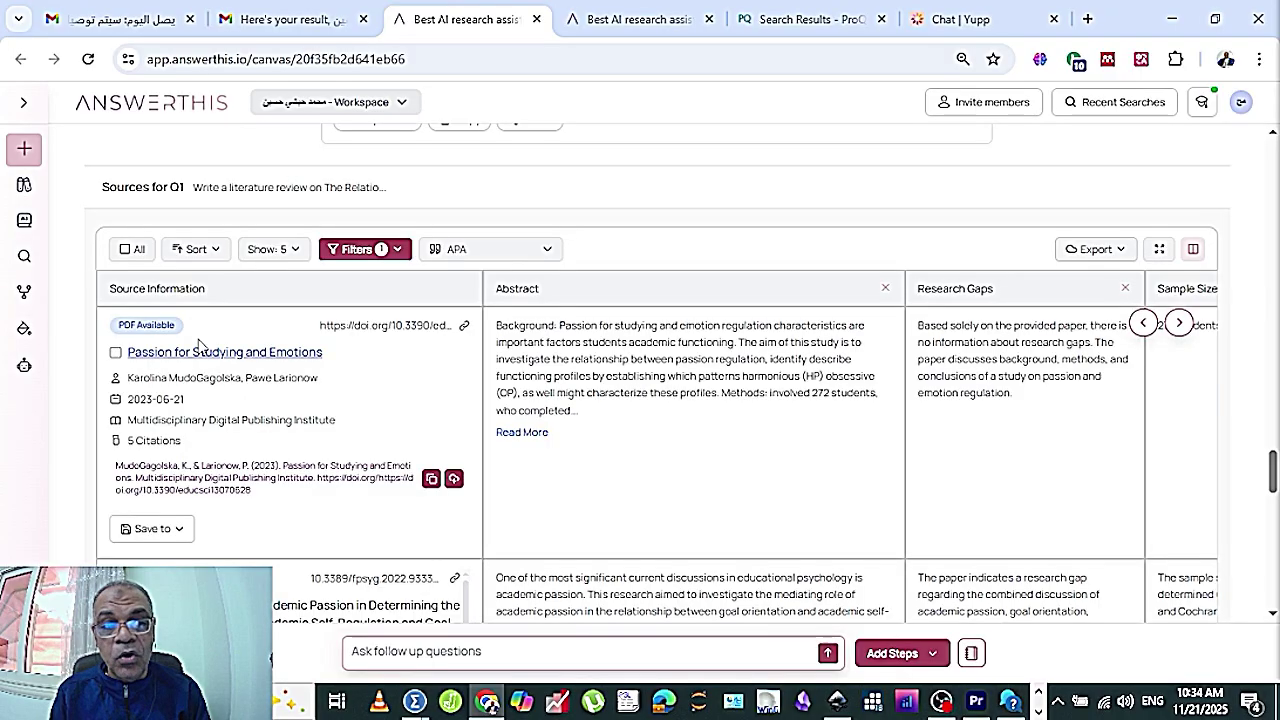
- Select all the filtered sources, add them to the Academic Passion notebook, and close the notebook after viewing the inserted papers table
left_click(126, 250)
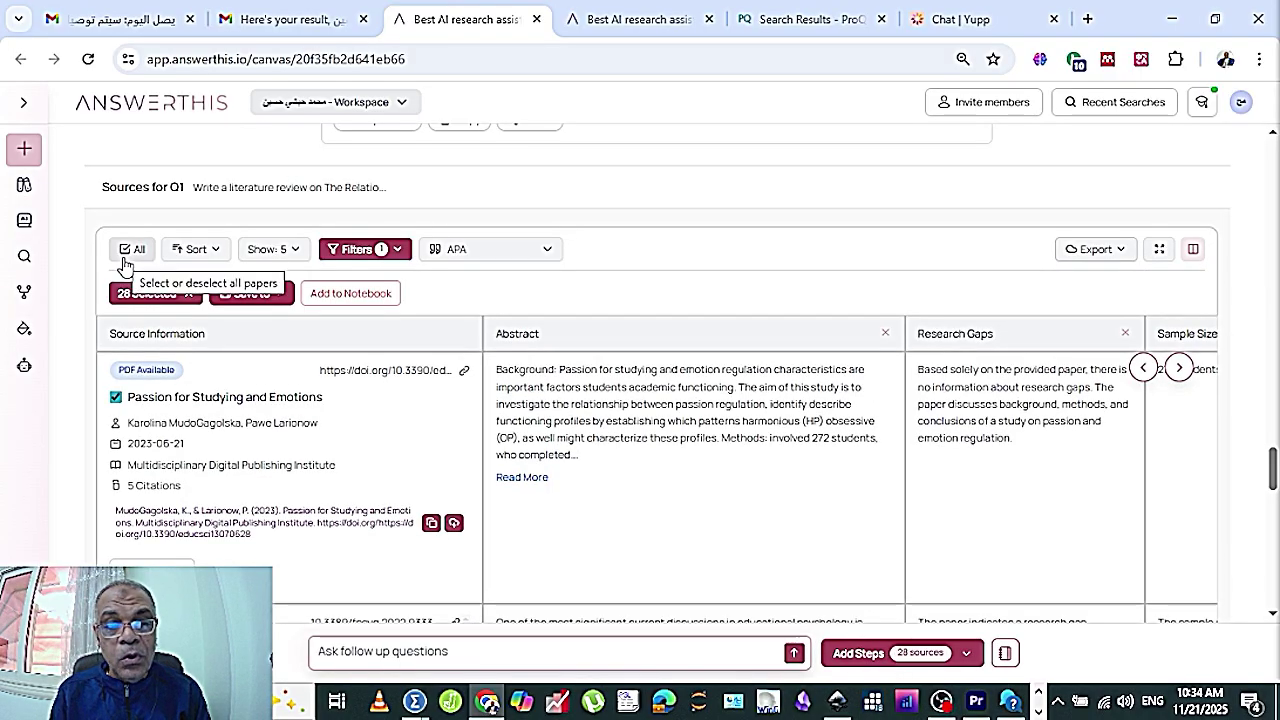
left_click(353, 300)
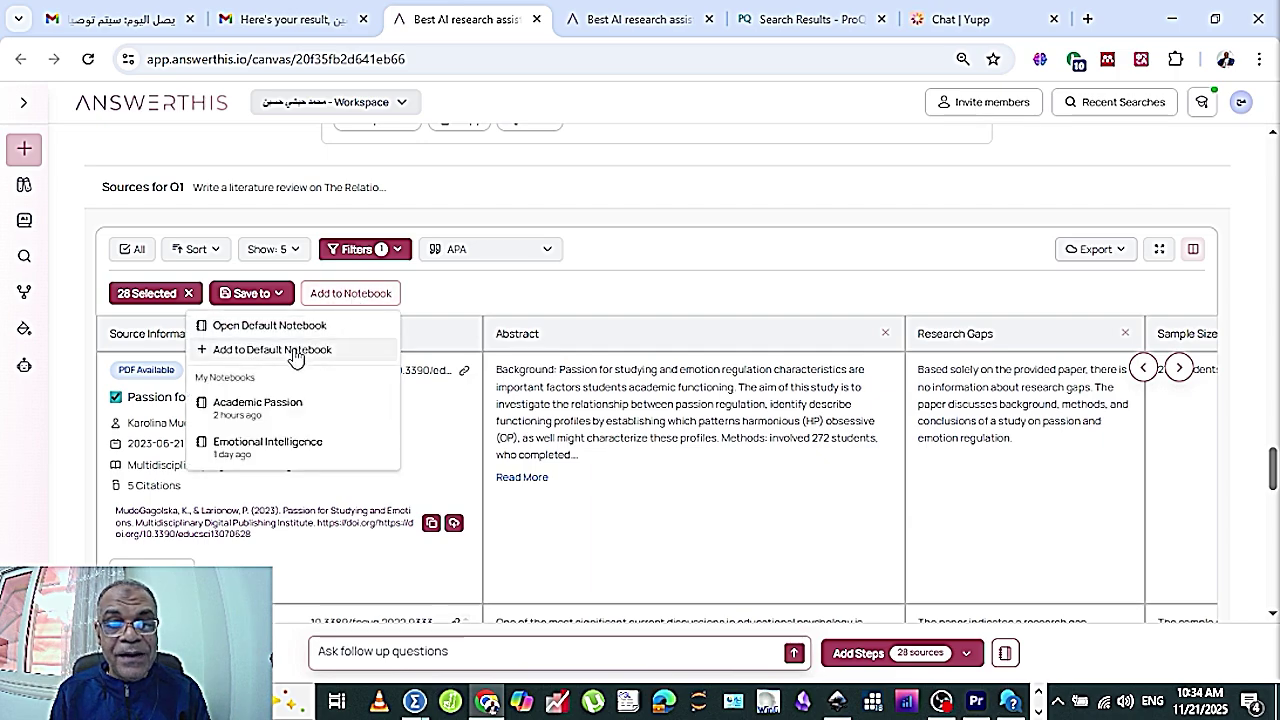
left_click(273, 403)
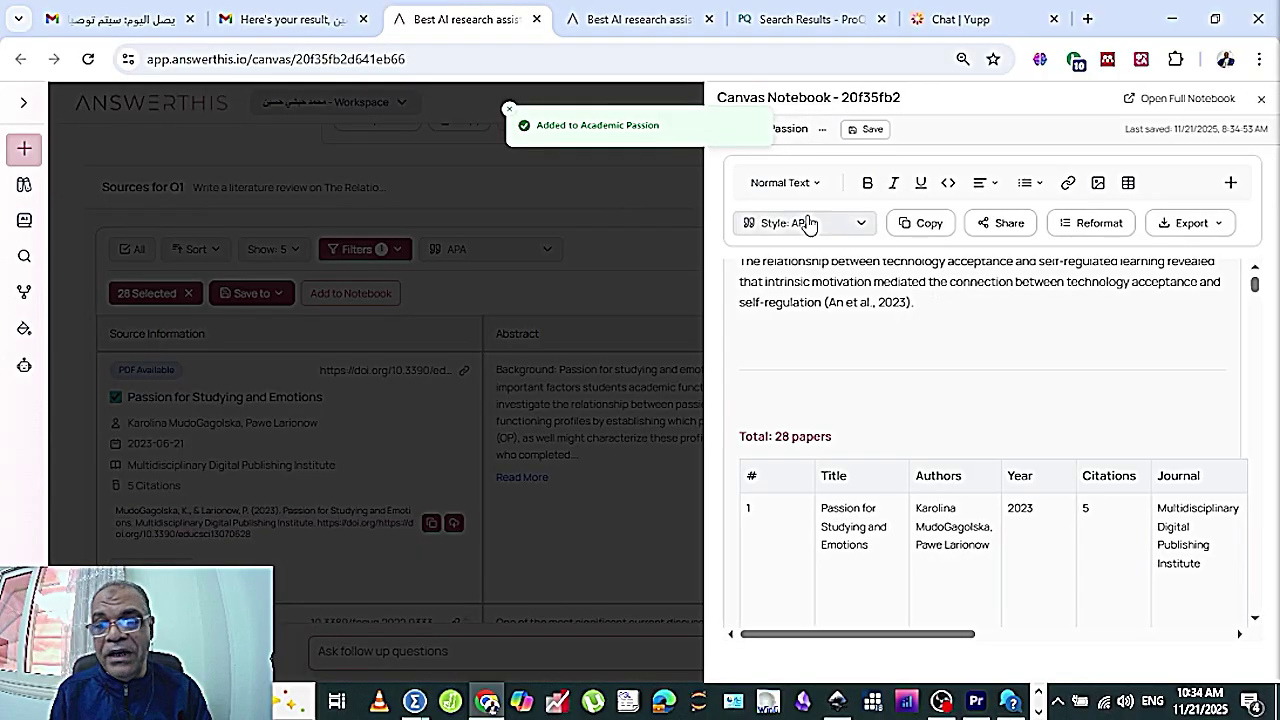
scroll(995, 354, "down", 10)
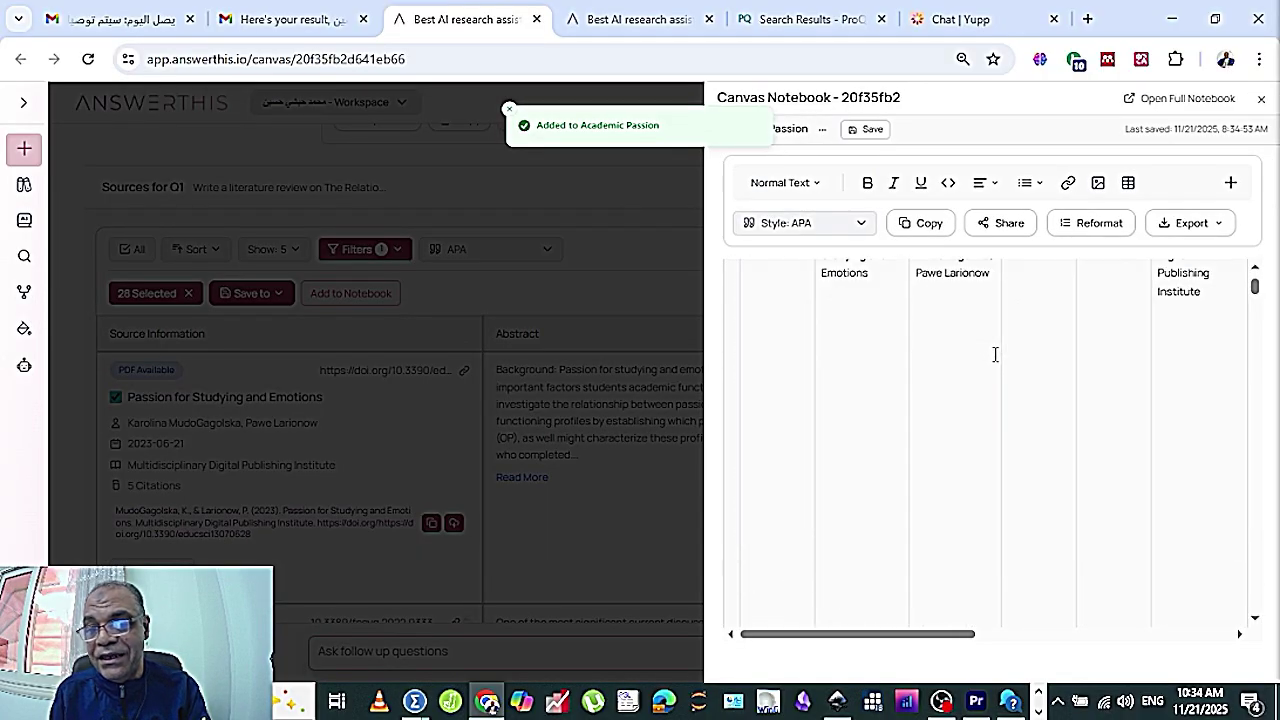
left_click(1261, 99)
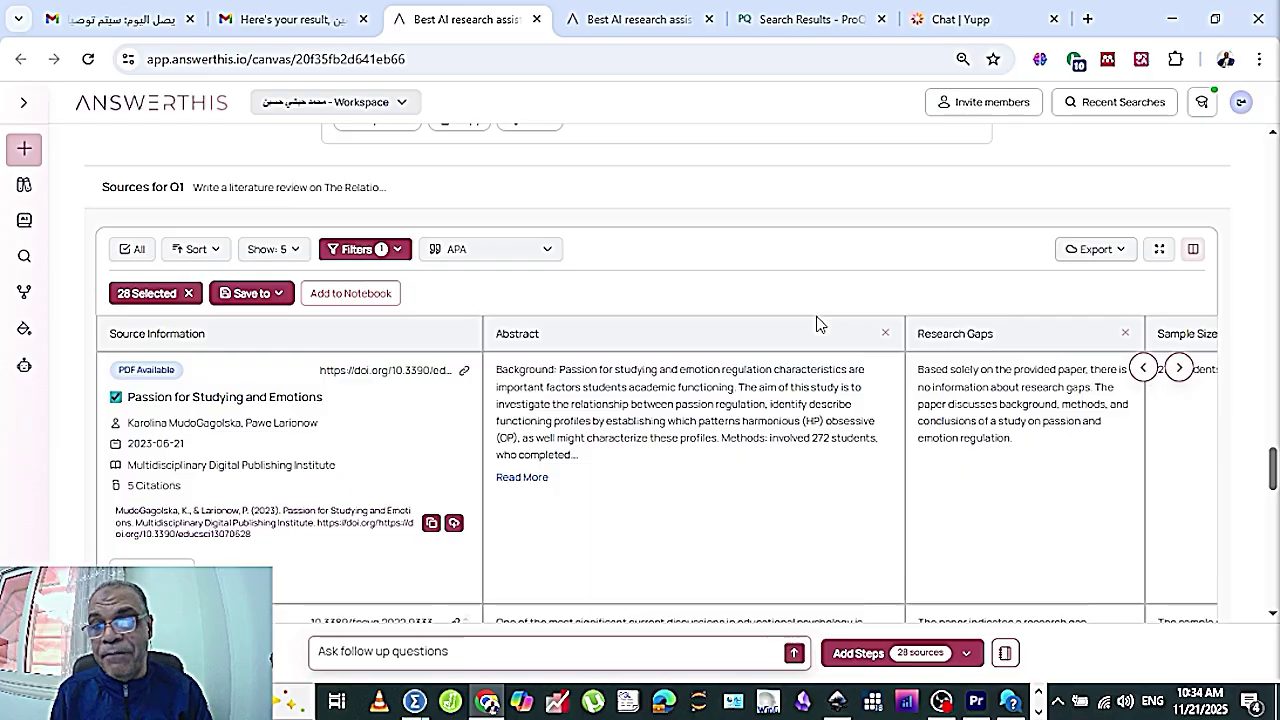
- Reduce the source selection to the Mediating Role of Academic Passion and Structural Relationships between Learning Emotion papers
scroll(816, 324, "down", 2)
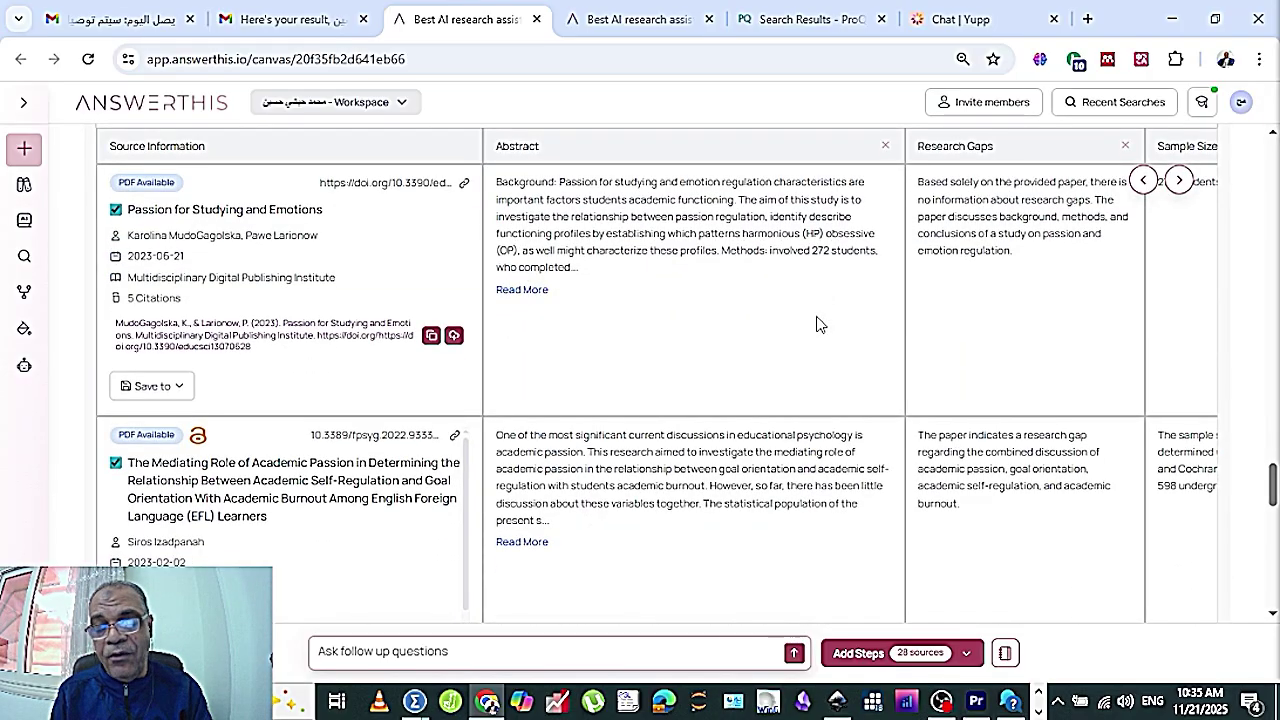
scroll(816, 324, "down", 2)
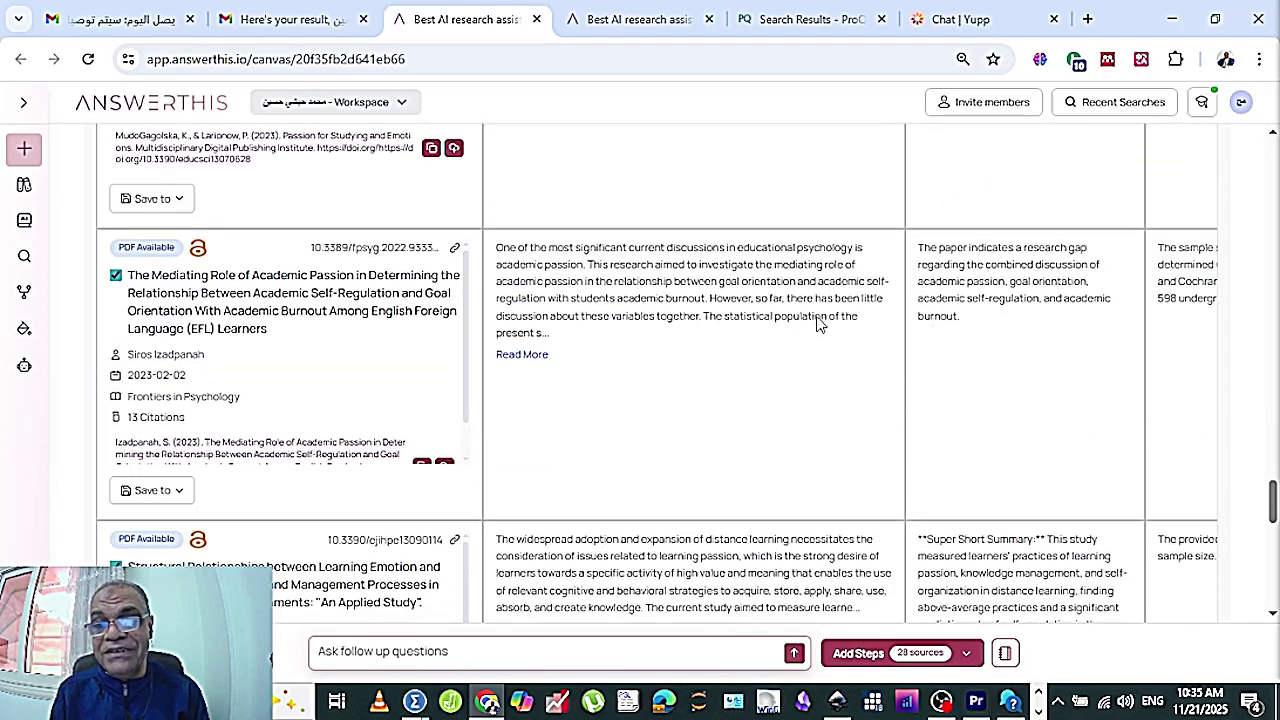
scroll(816, 324, "up", 4)
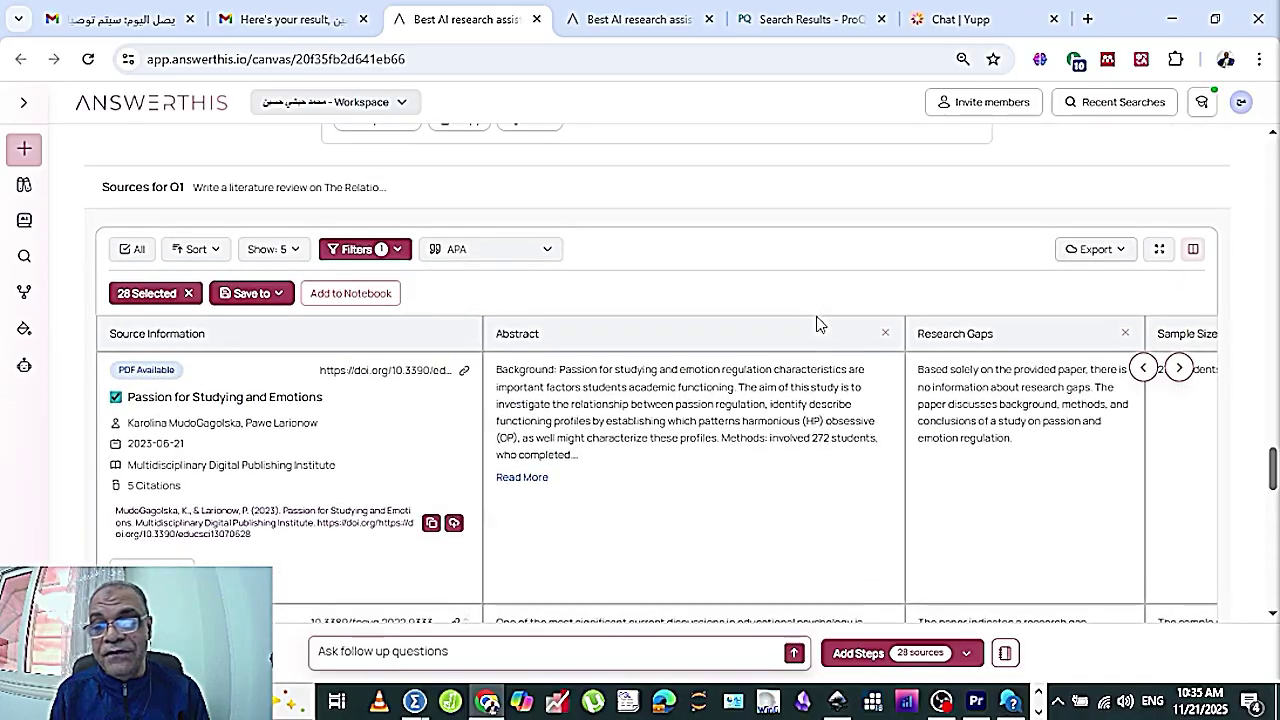
scroll(816, 324, "down", 1)
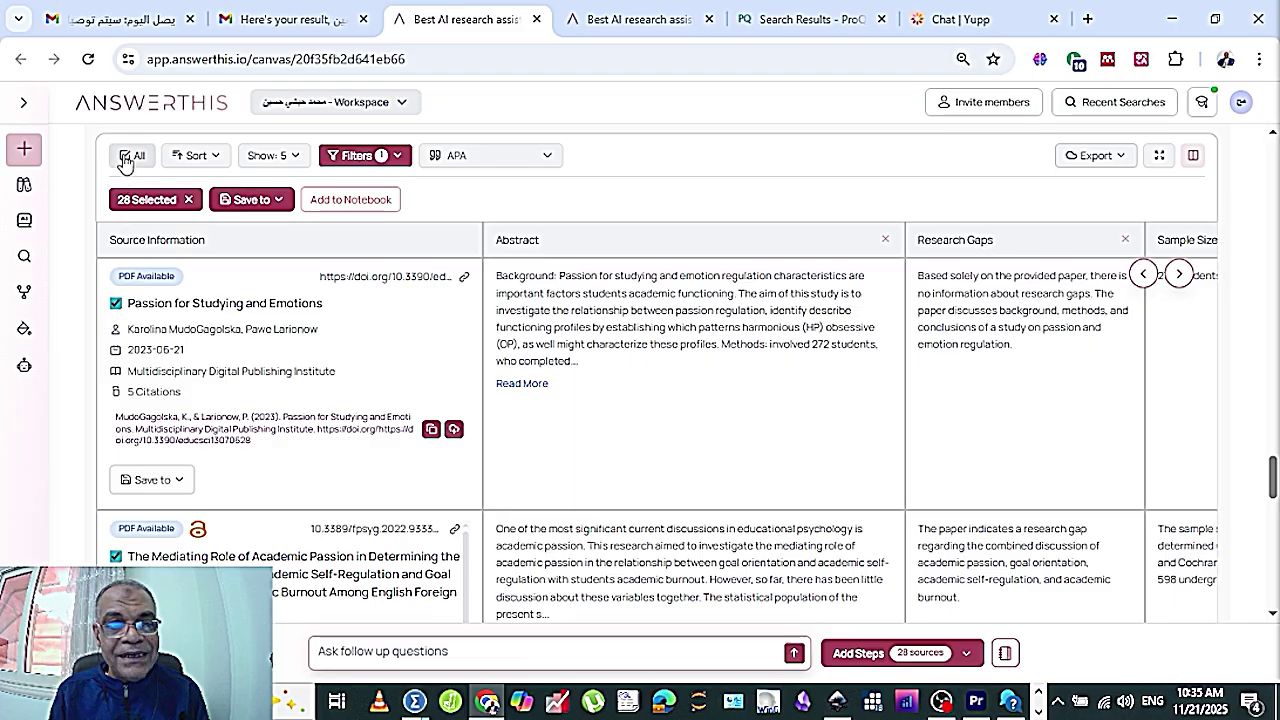
scroll(143, 337, "down", 2)
left_click(116, 418)
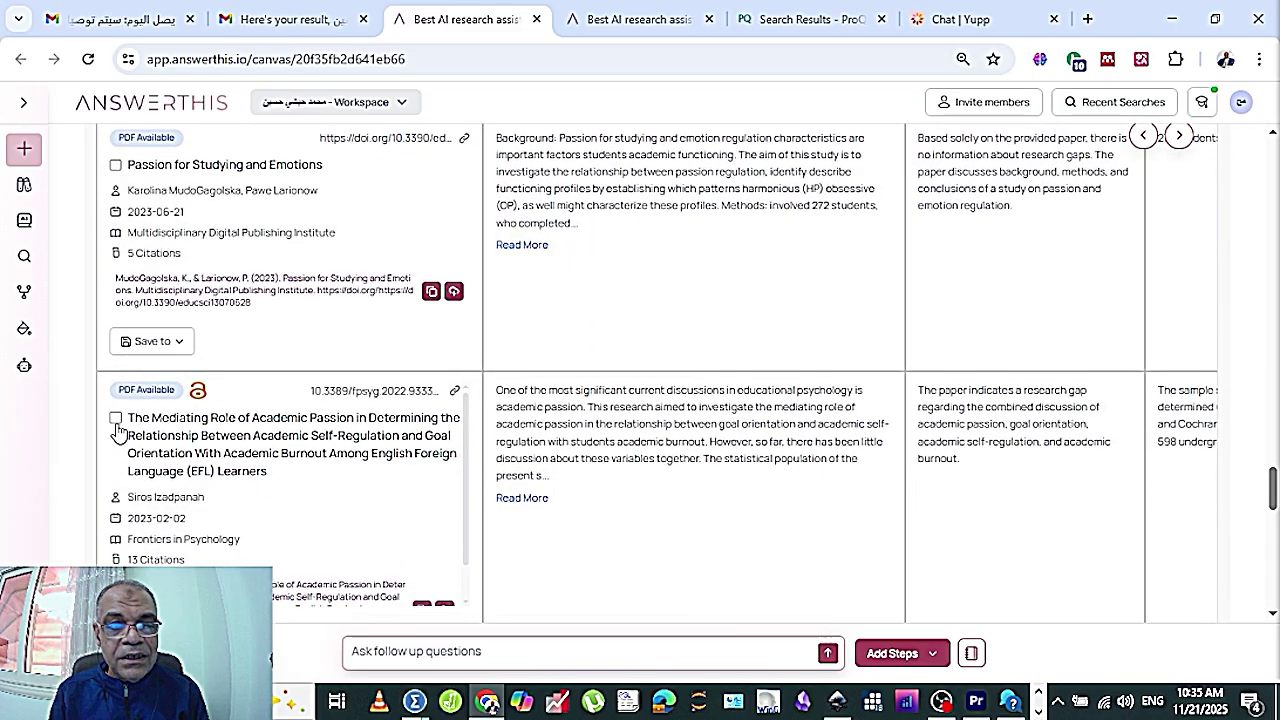
scroll(117, 430, "up", 1)
scroll(116, 430, "down", 3)
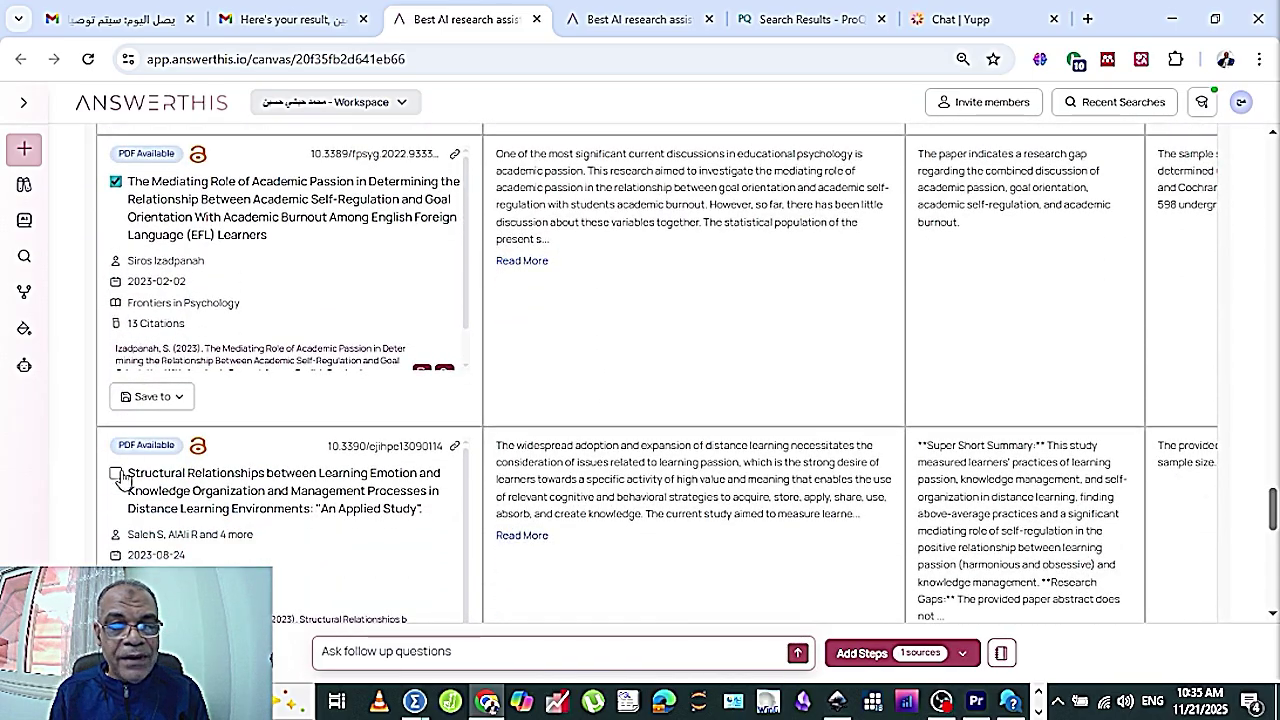
left_click(116, 474)
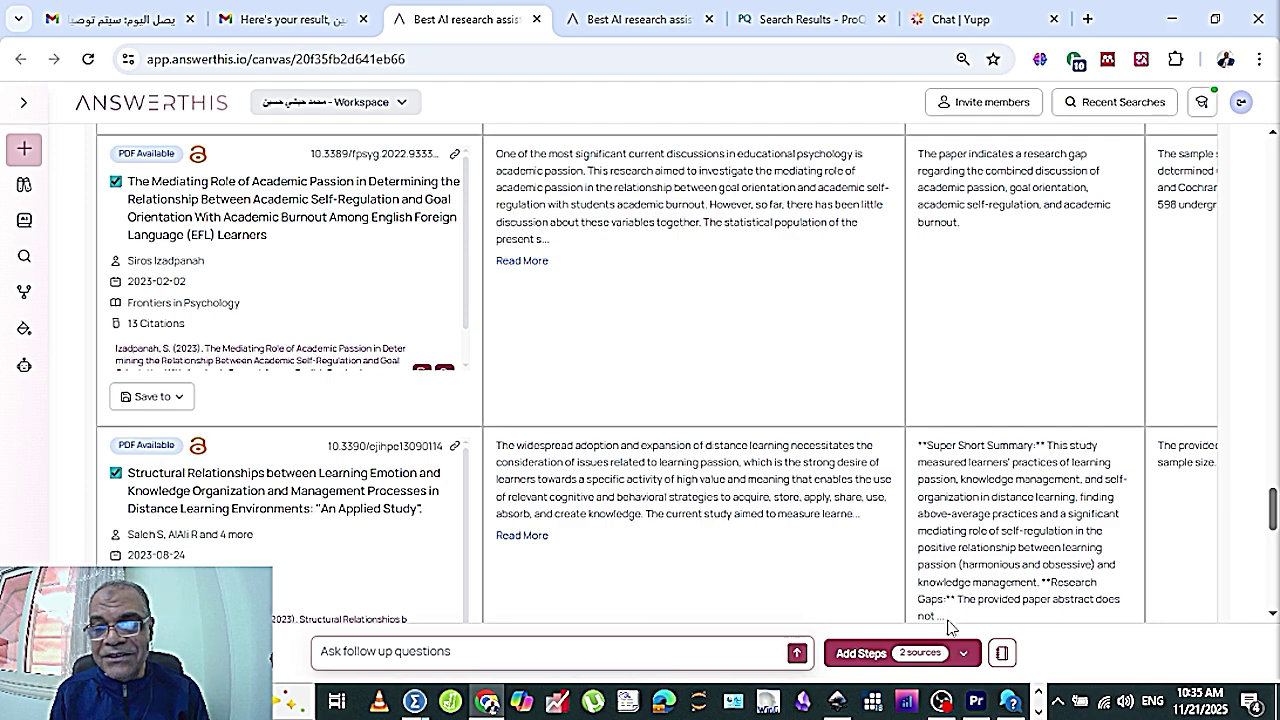
- View the additional analysis steps available for the two selected papers and return to the top of the sources table
left_click(963, 654)
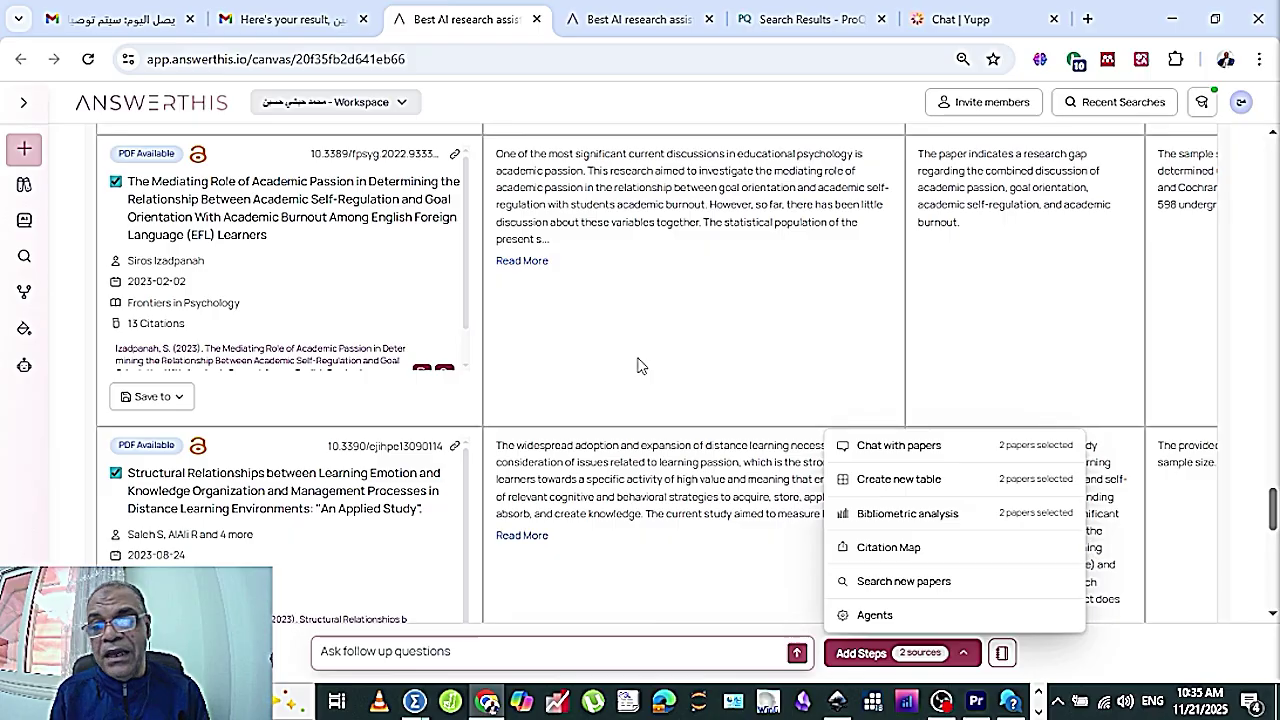
scroll(637, 365, "up", 10)
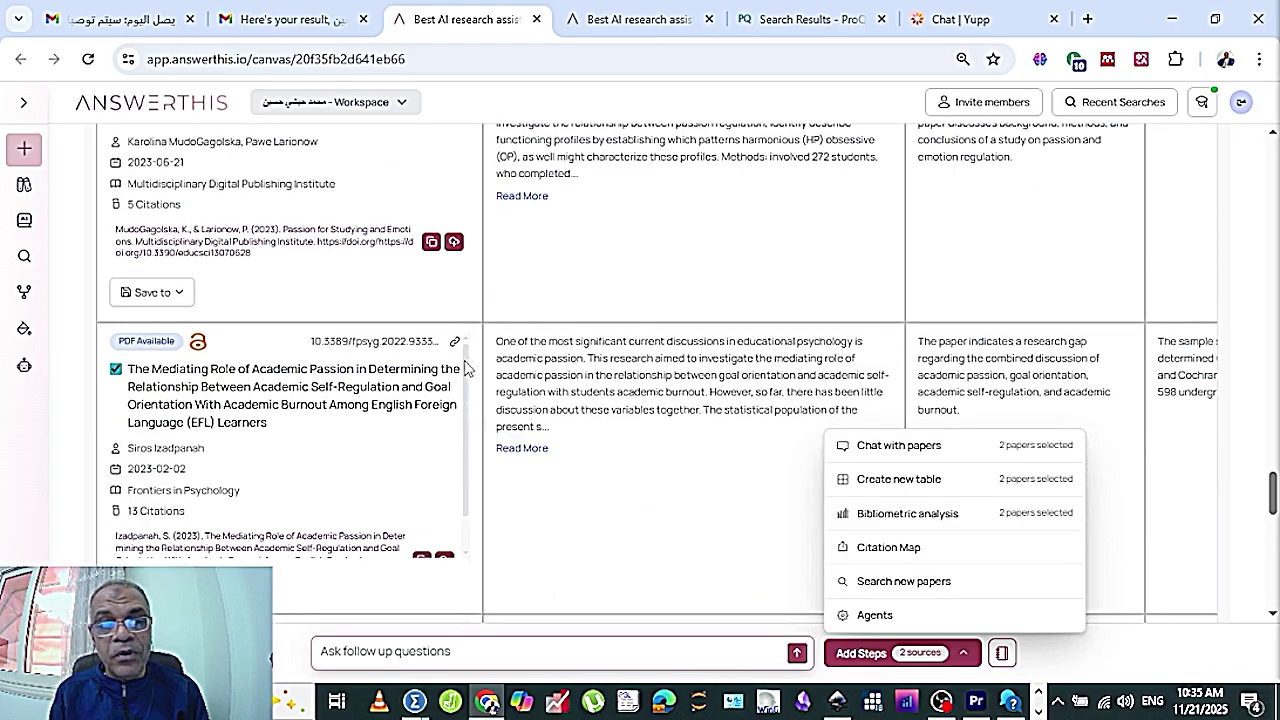
scroll(303, 335, "down", 2)
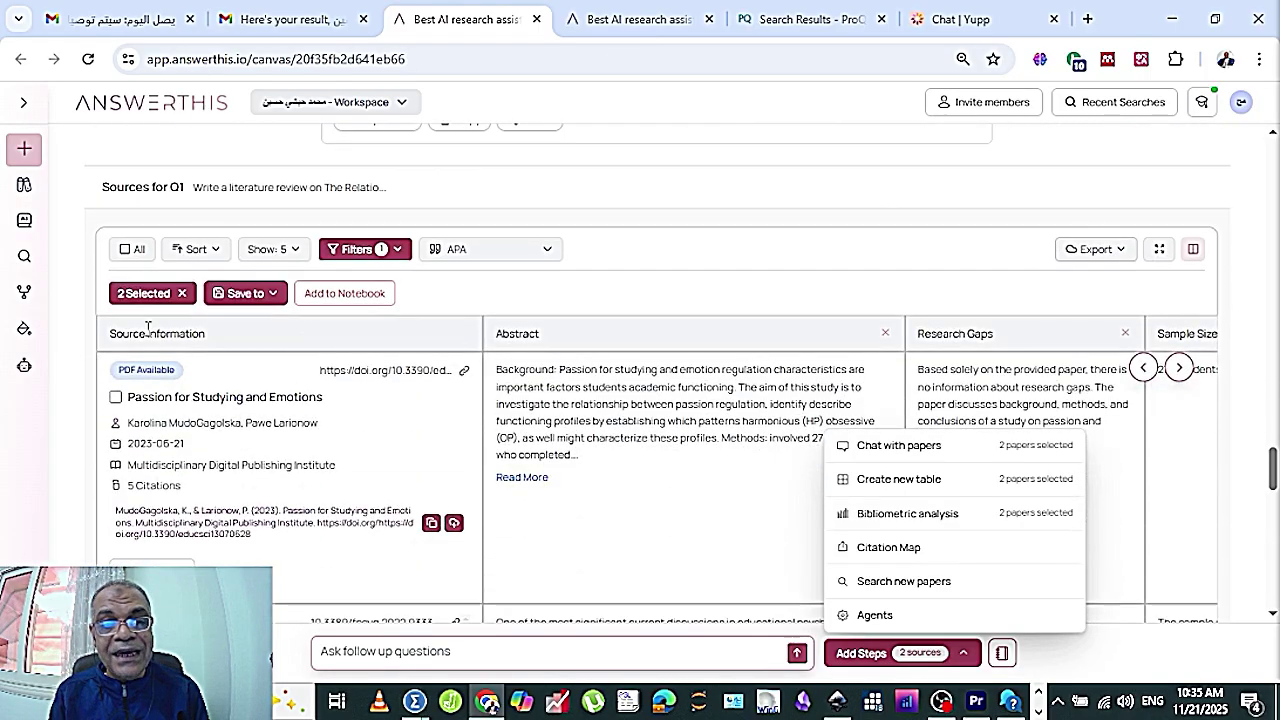
- Select all the filtered sources and view the additional steps that can be run on them
left_click(128, 249)
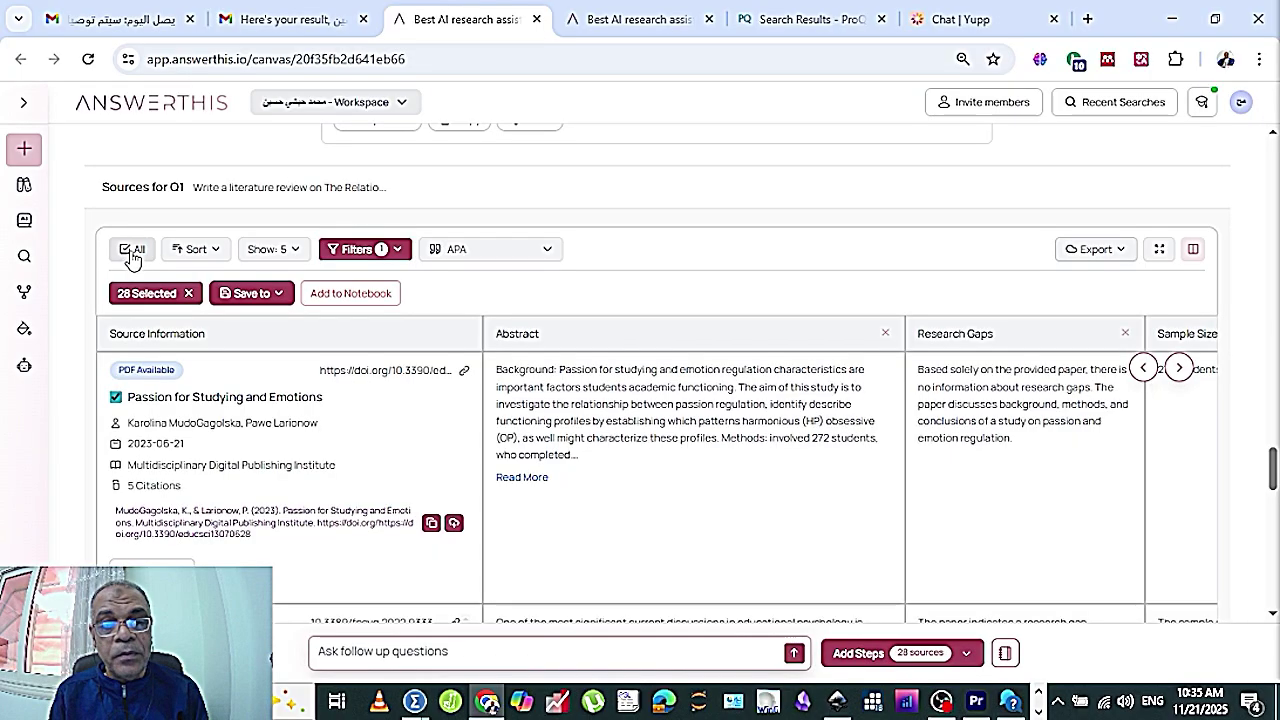
left_click(967, 653)
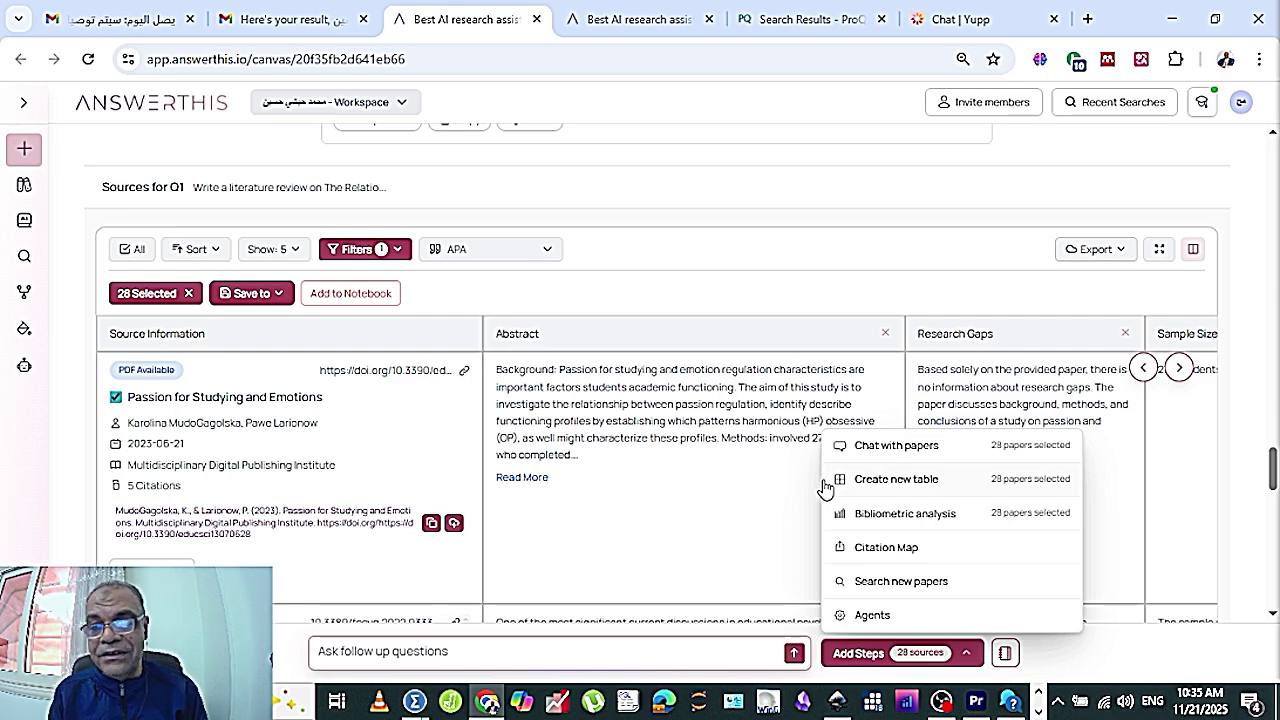
left_click(727, 472)
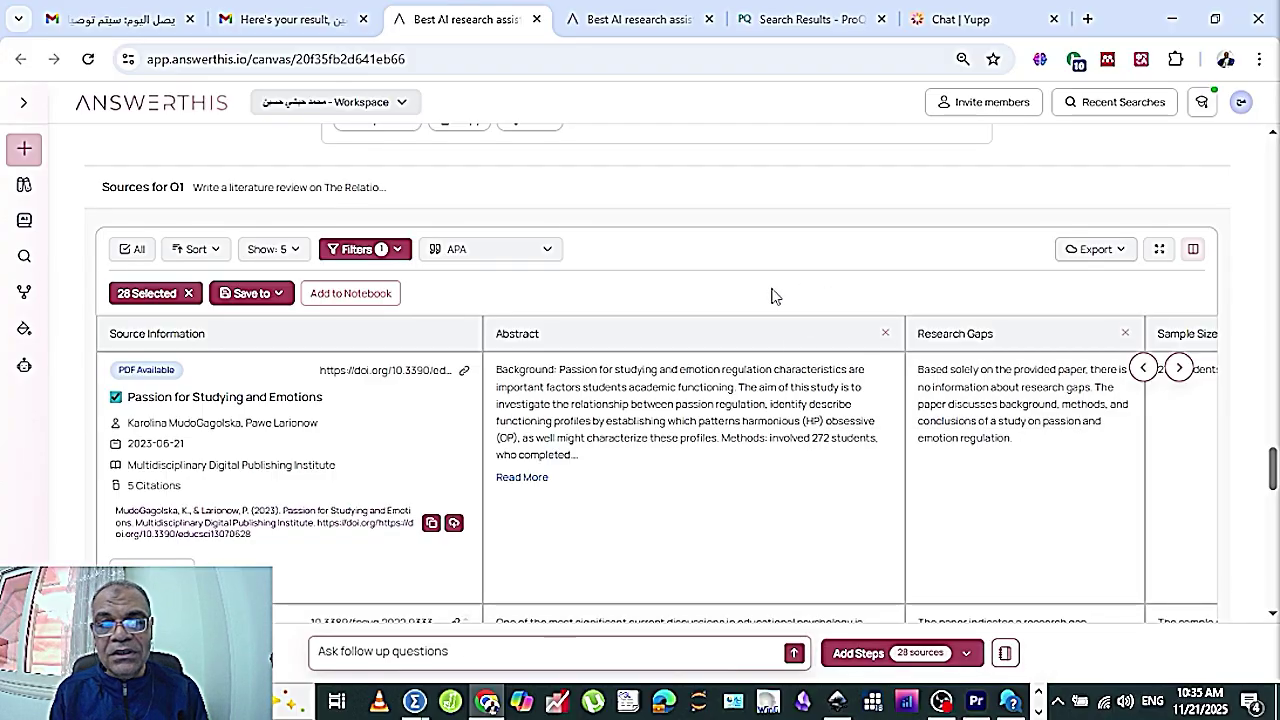
- Switch the literature review to the side-by-side layout with the answer next to its sources table
scroll(771, 294, "up", 7)
scroll(771, 294, "up", 20)
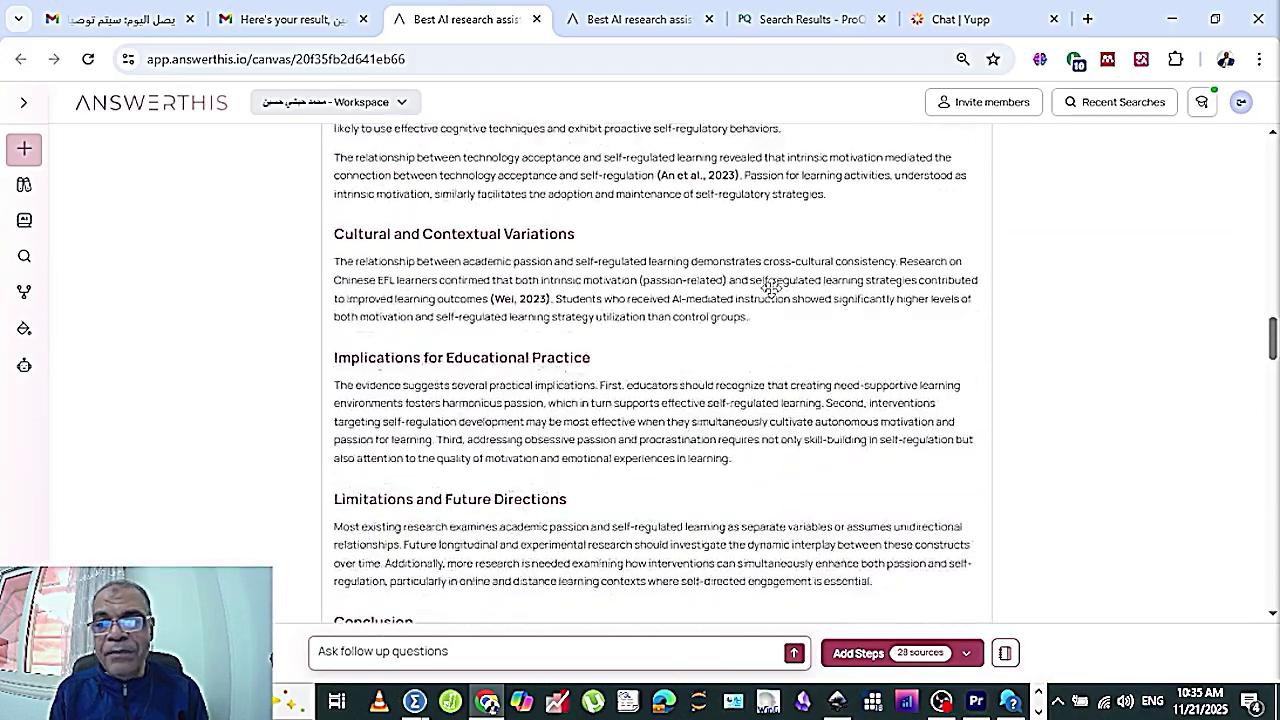
scroll(771, 288, "up", 5)
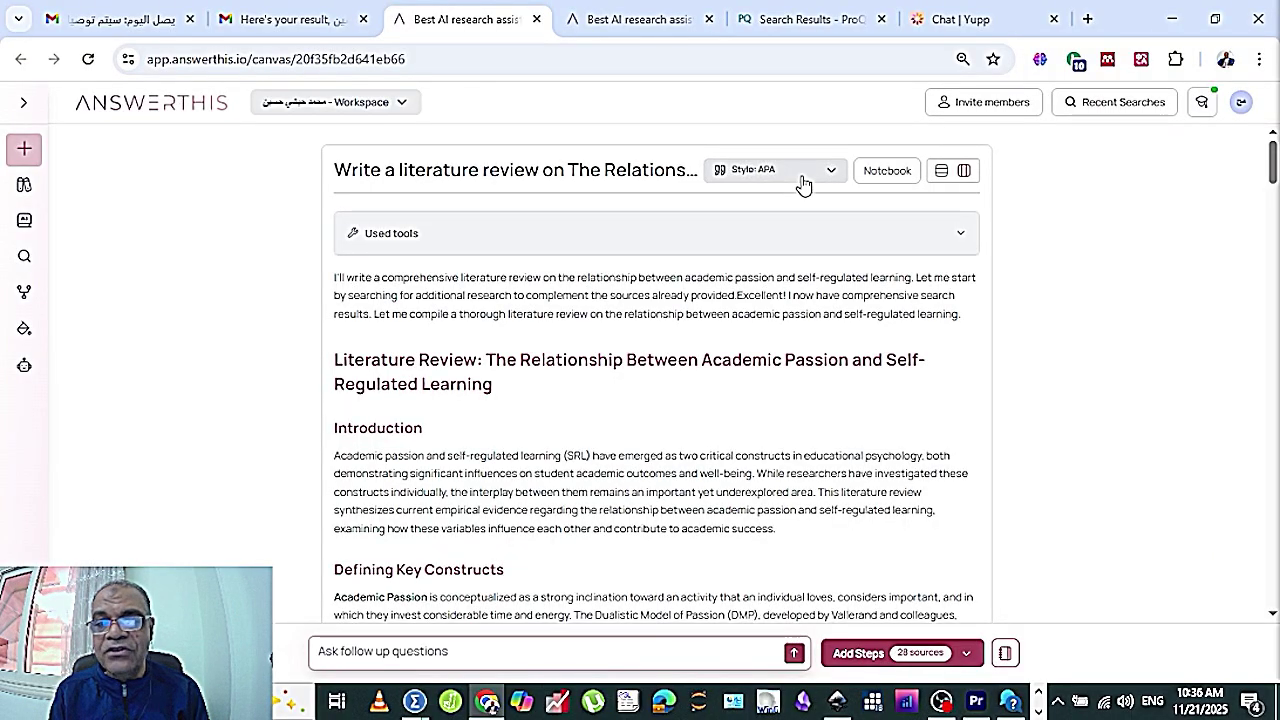
left_click(940, 172)
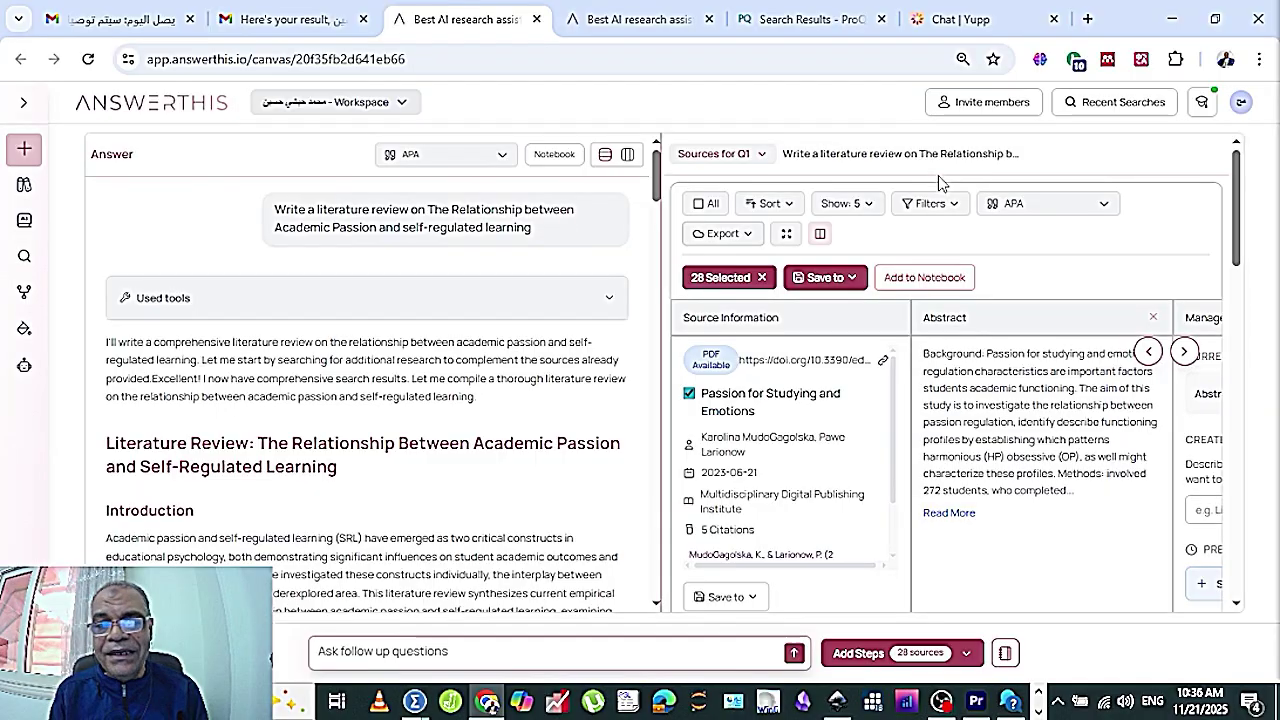
- Review the answer through its citations and export options, and view the additional steps available for the selected sources
scroll(527, 273, "down", 15)
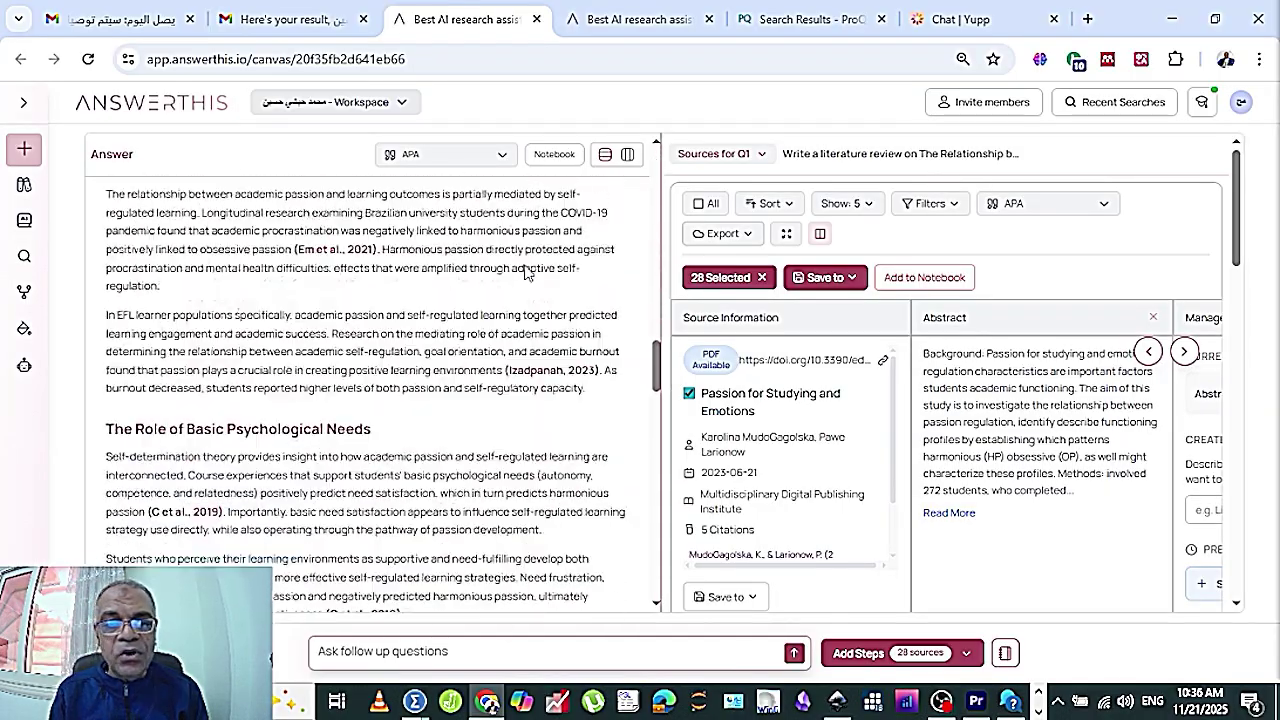
scroll(525, 272, "down", 15)
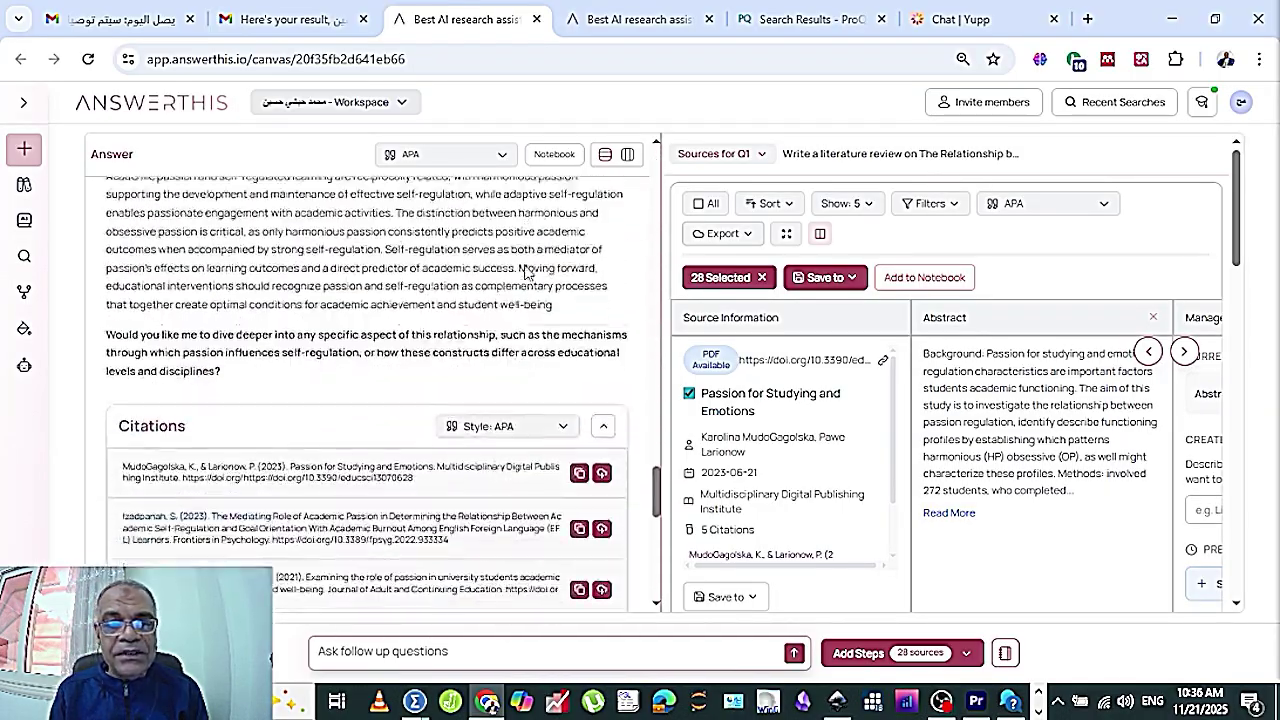
scroll(527, 272, "down", 12)
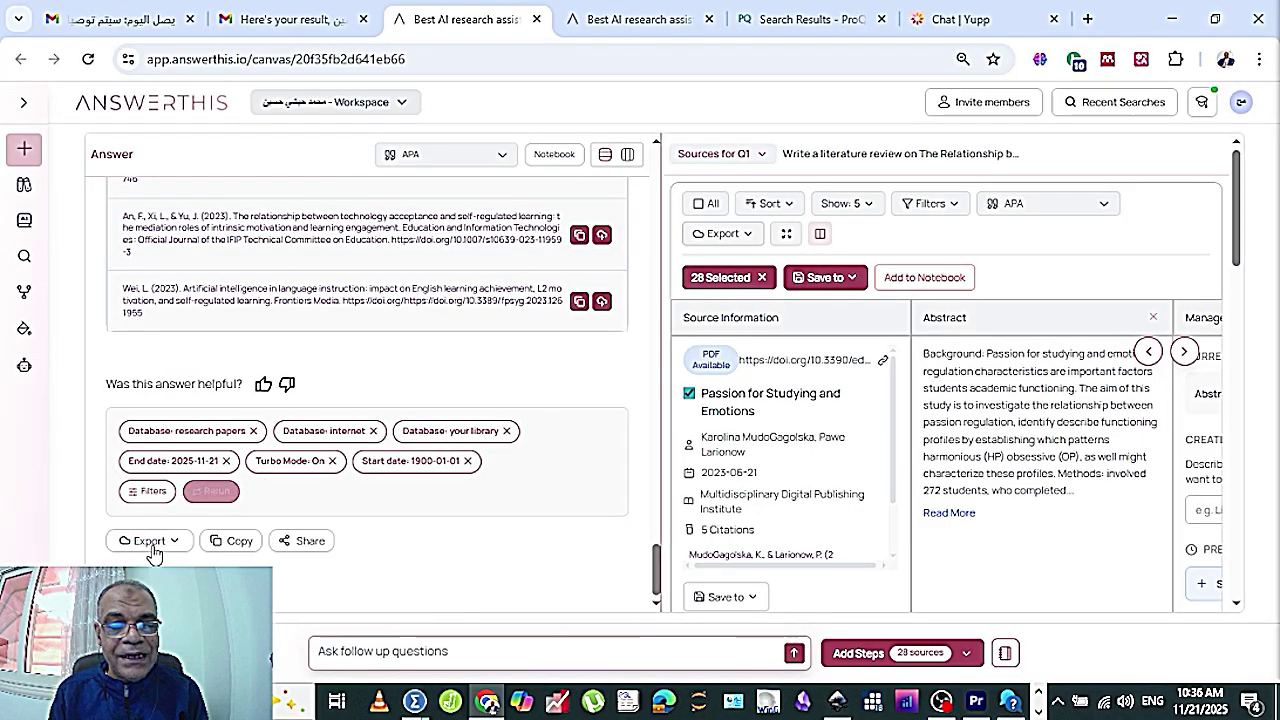
left_click(150, 541)
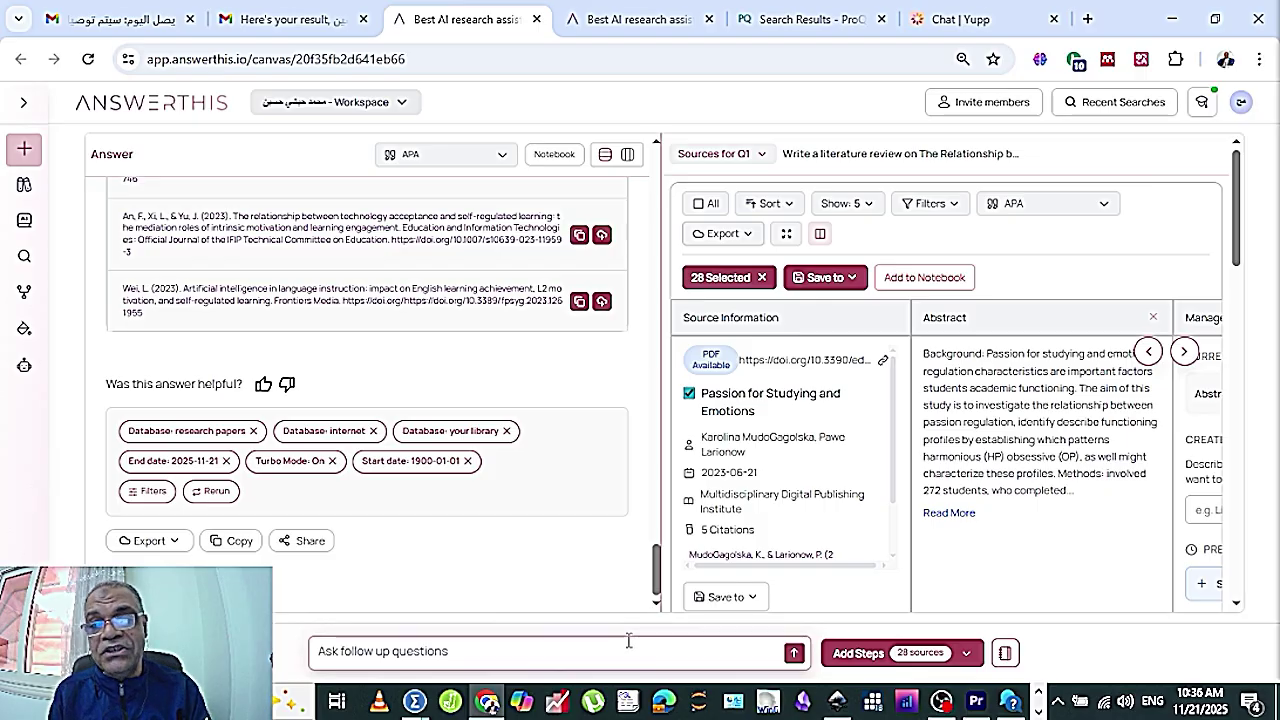
left_click(970, 654)
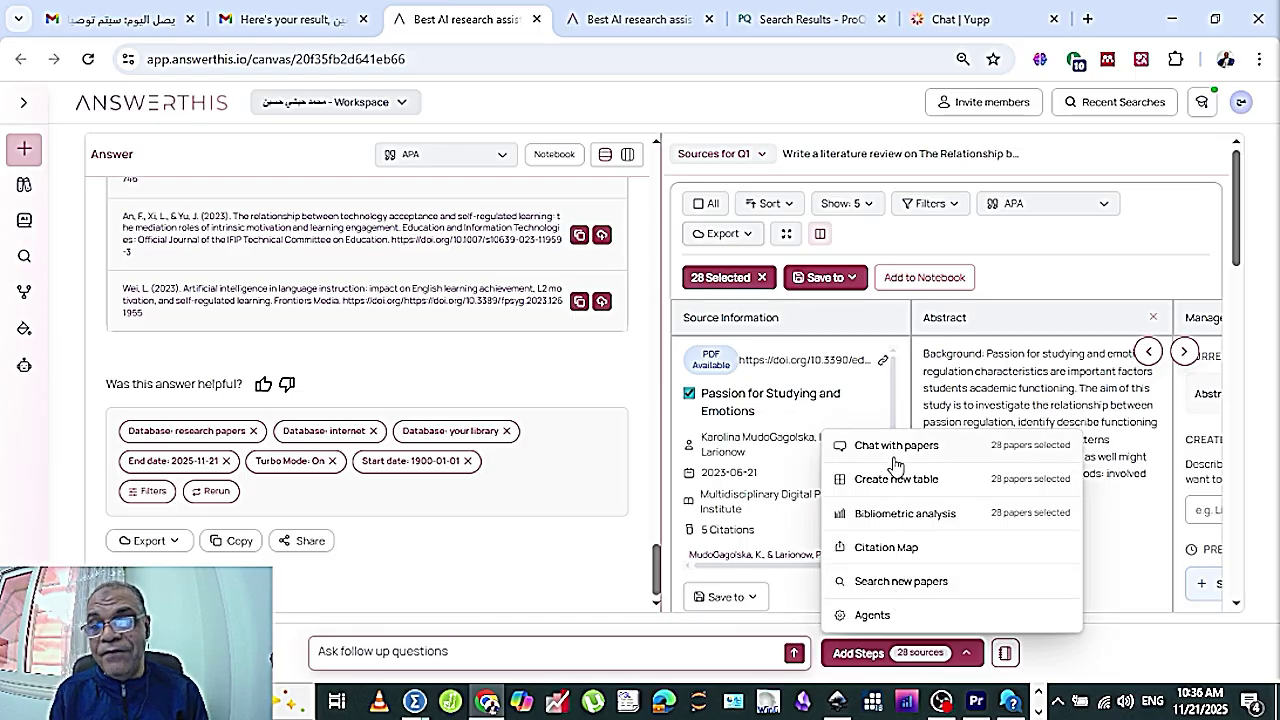
left_click(595, 385)
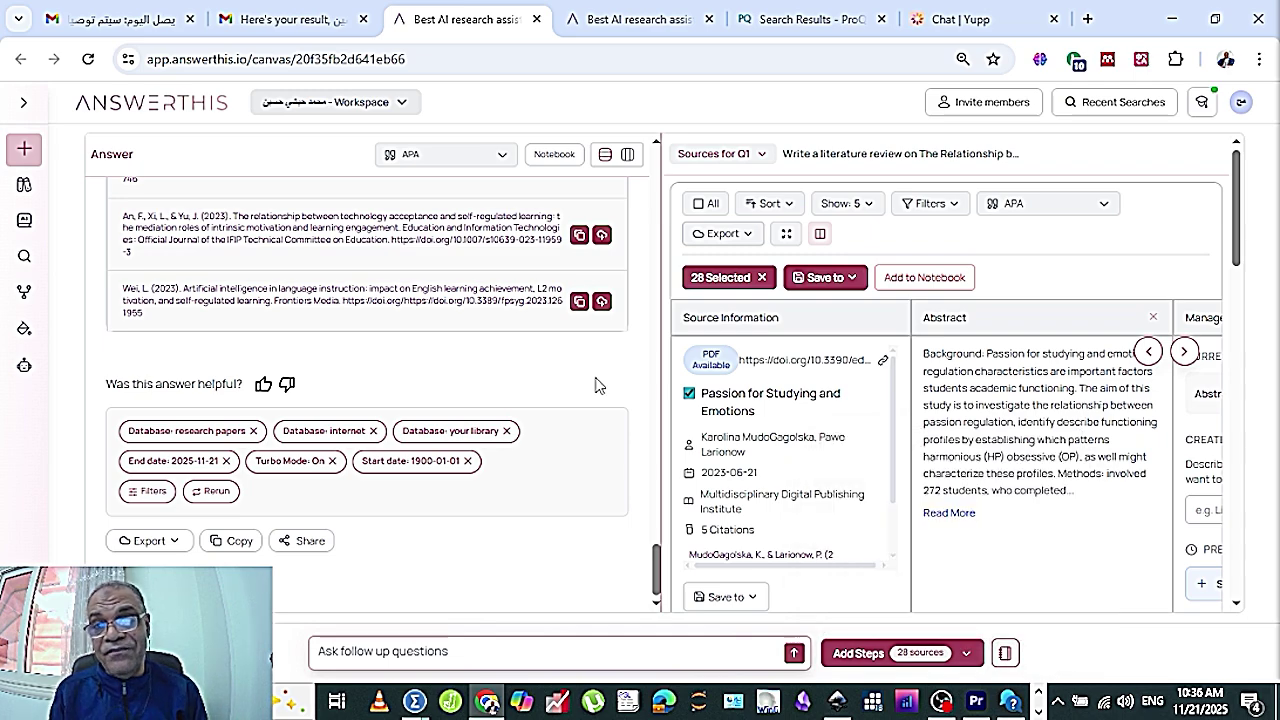